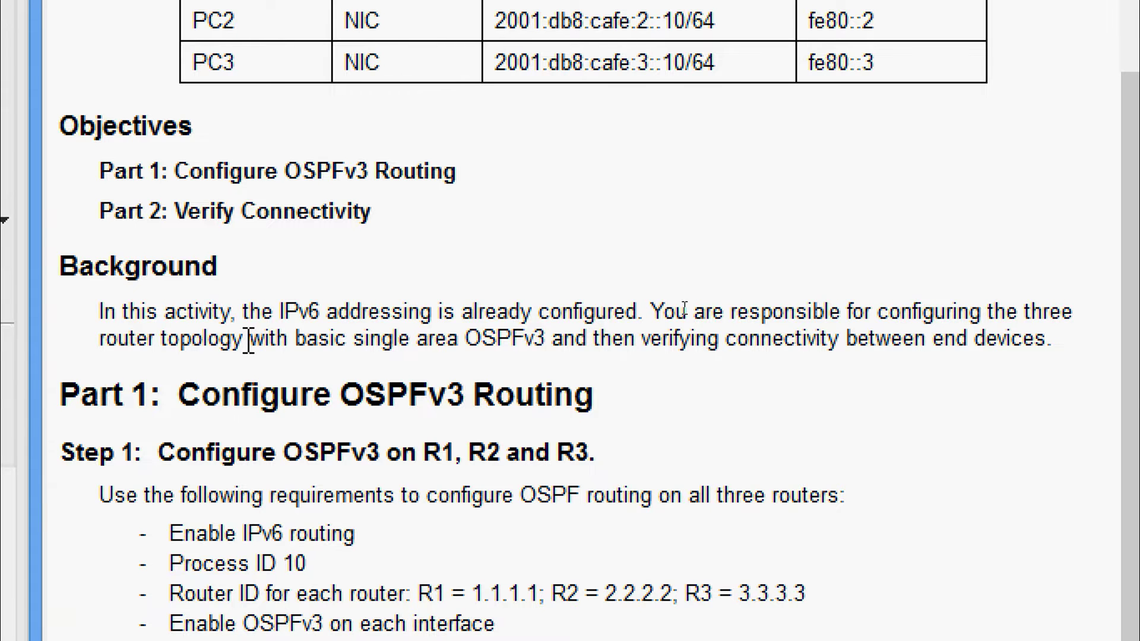
Open router R1's command line and enter global configuration mode.
{"action": "scroll", "coordinate": [569, 396], "scroll_direction": "down", "scroll_amount": 3}
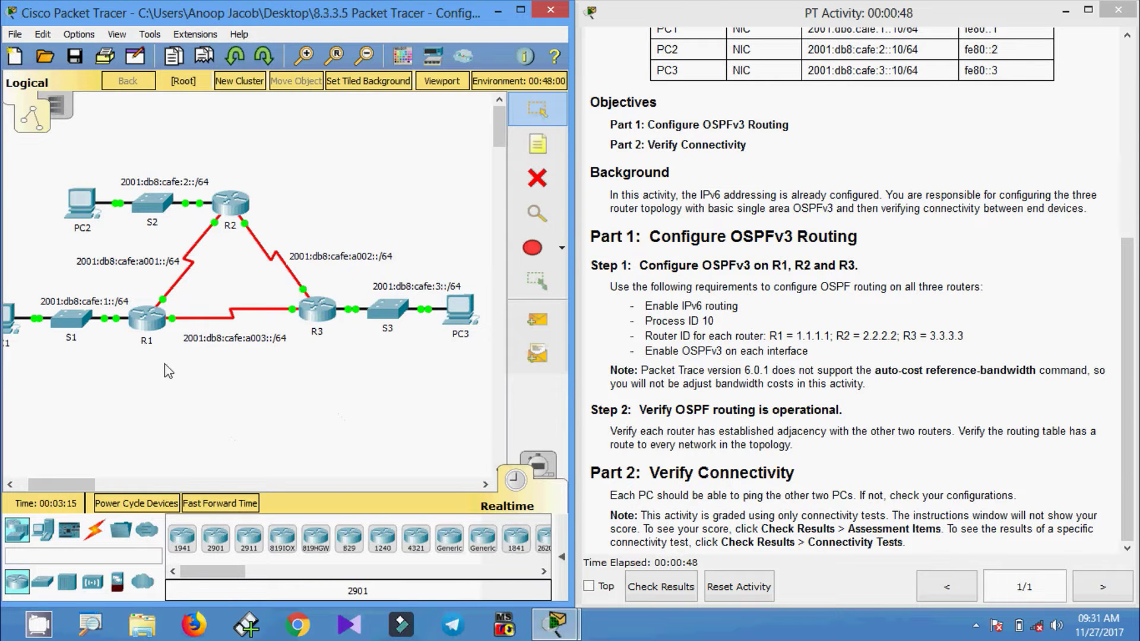
{"action": "left_click", "coordinate": [146, 325]}
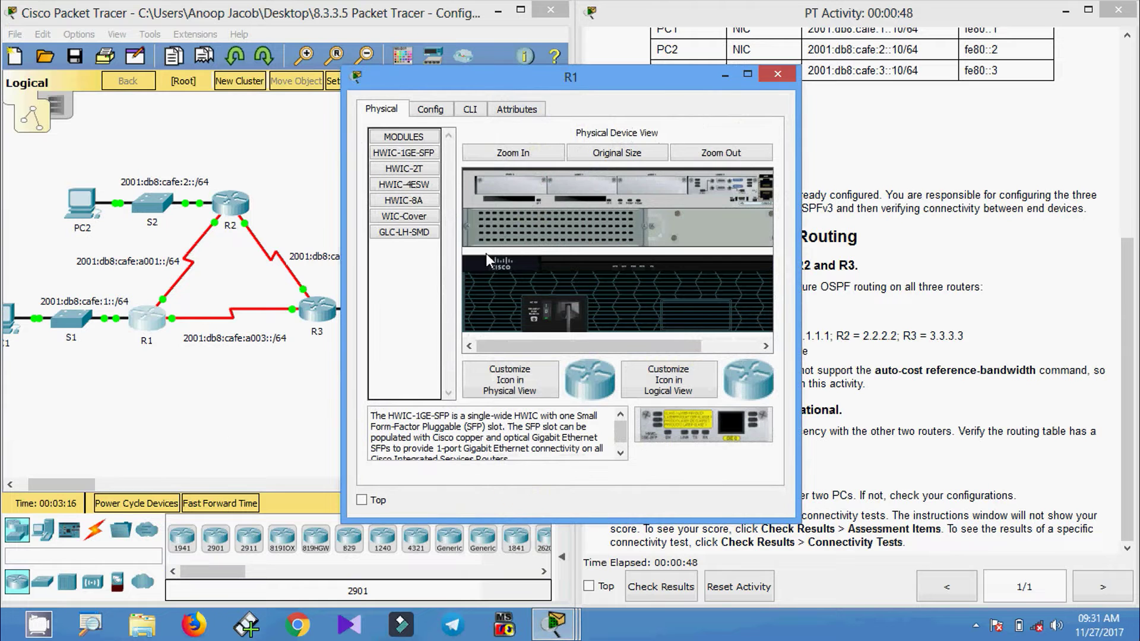
{"action": "left_click", "coordinate": [472, 110]}
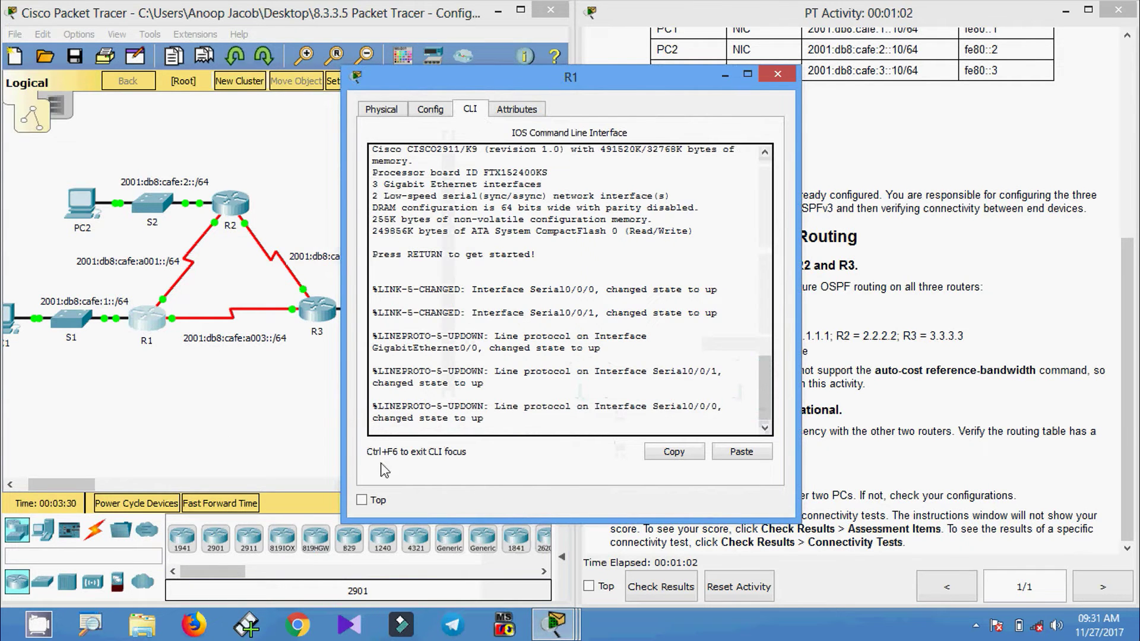
{"action": "key", "text": "Return"}
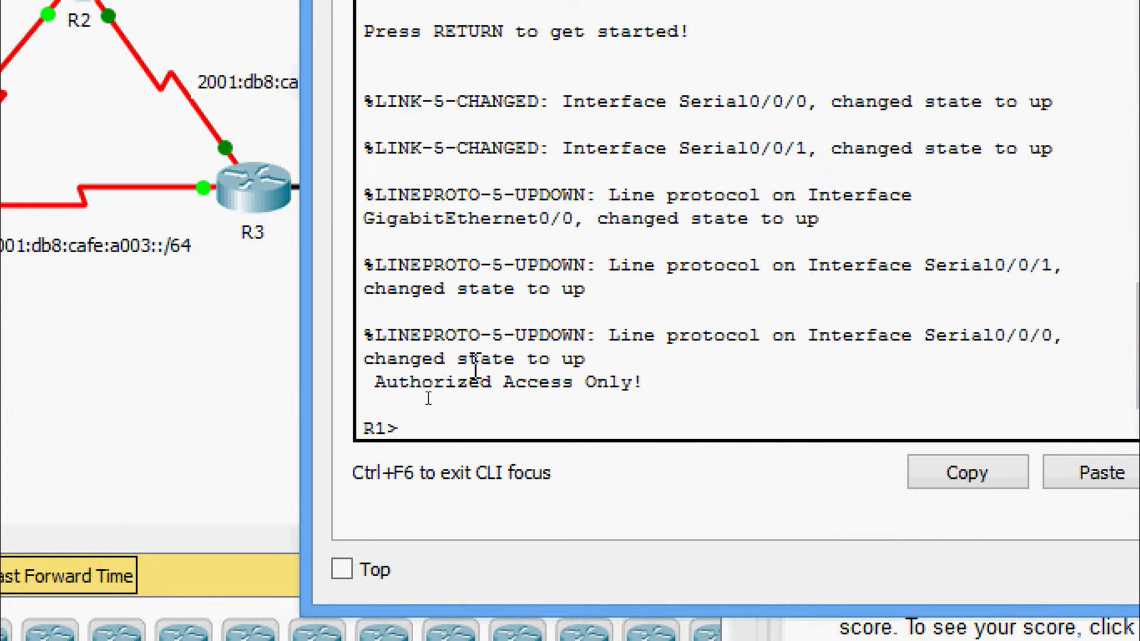
{"action": "type", "text": "ena"}
{"action": "key", "text": "Tab"}
{"action": "key", "text": "Return"}
{"action": "type", "text": "conf"}
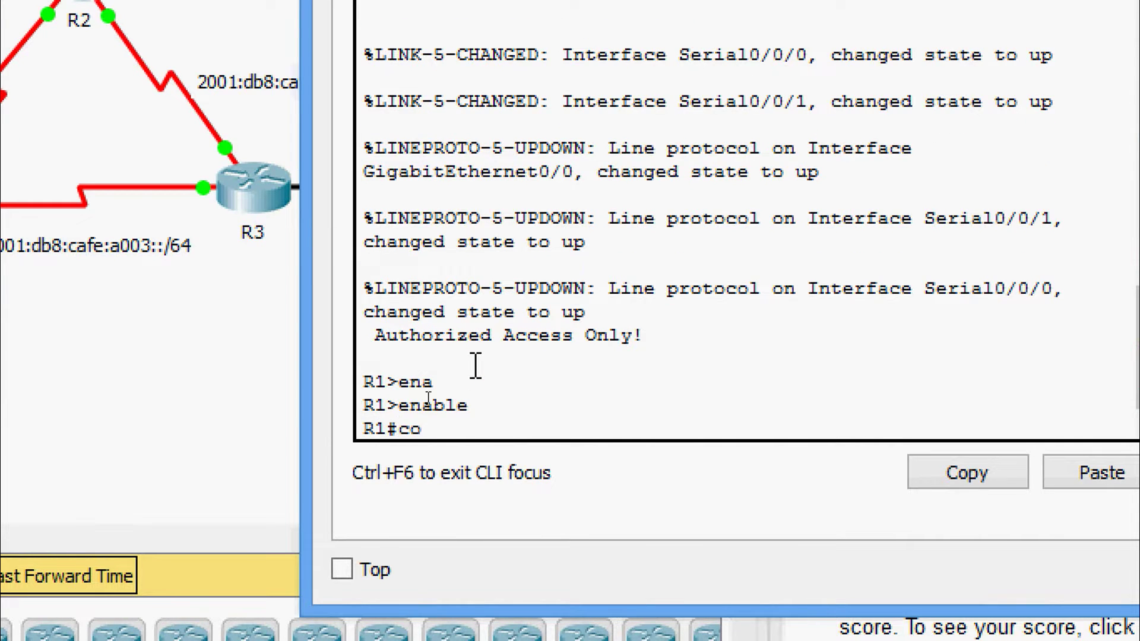
{"action": "key", "text": "Tab"}
{"action": "type", "text": "terminal"}
{"action": "key", "text": "Return"}
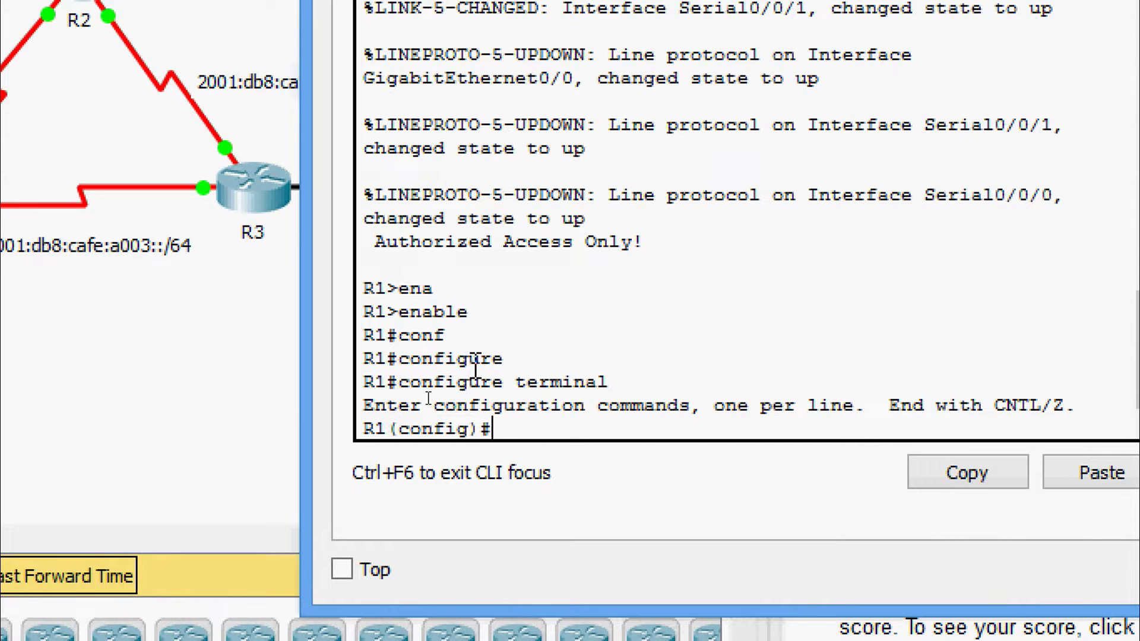
Enable IPv6 unicast routing on R1.
{"action": "type", "text": "ipv"}
{"action": "key", "text": "Tab"}
{"action": "type", "text": "n"}
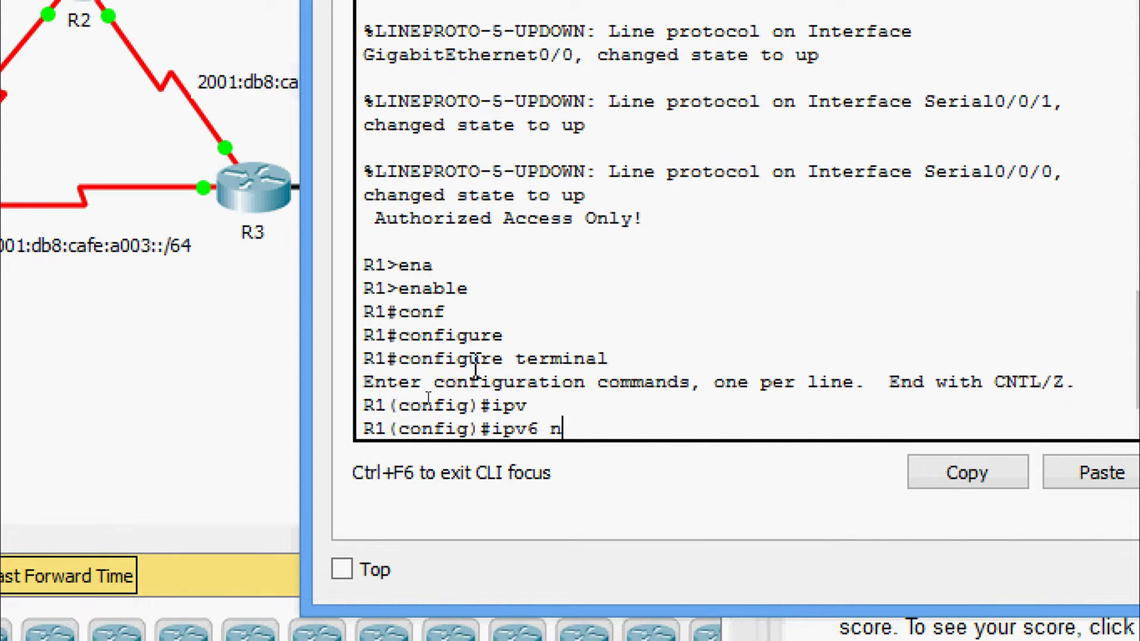
{"action": "key", "text": "BackSpace"}
{"action": "type", "text": "uni"}
{"action": "key", "text": "Tab"}
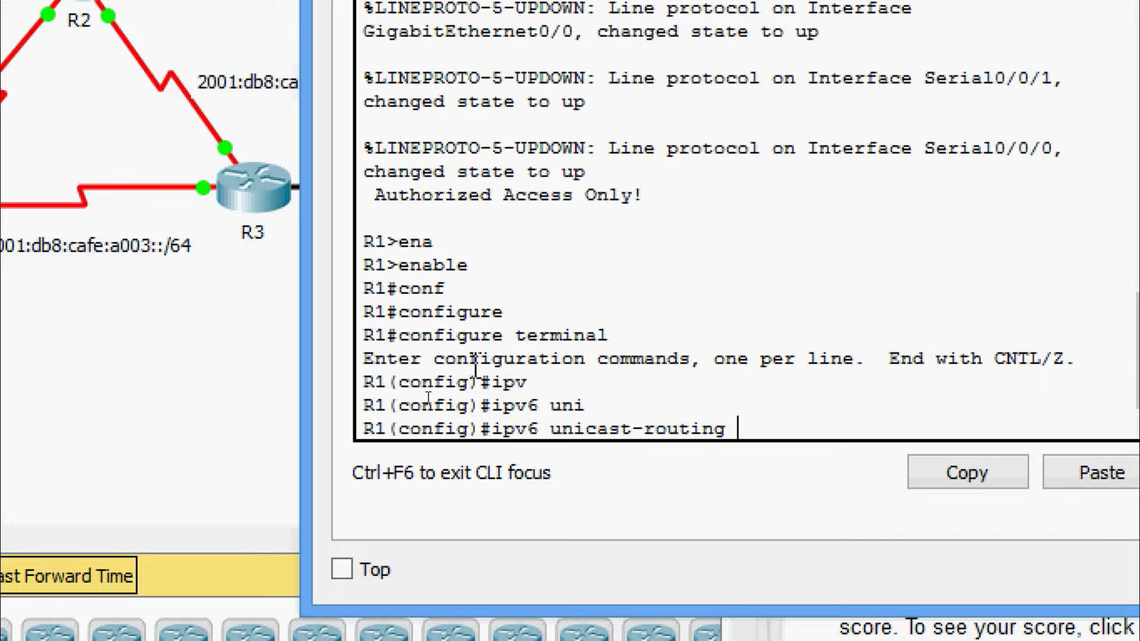
{"action": "key", "text": "Return"}
{"action": "key", "text": "Return"}
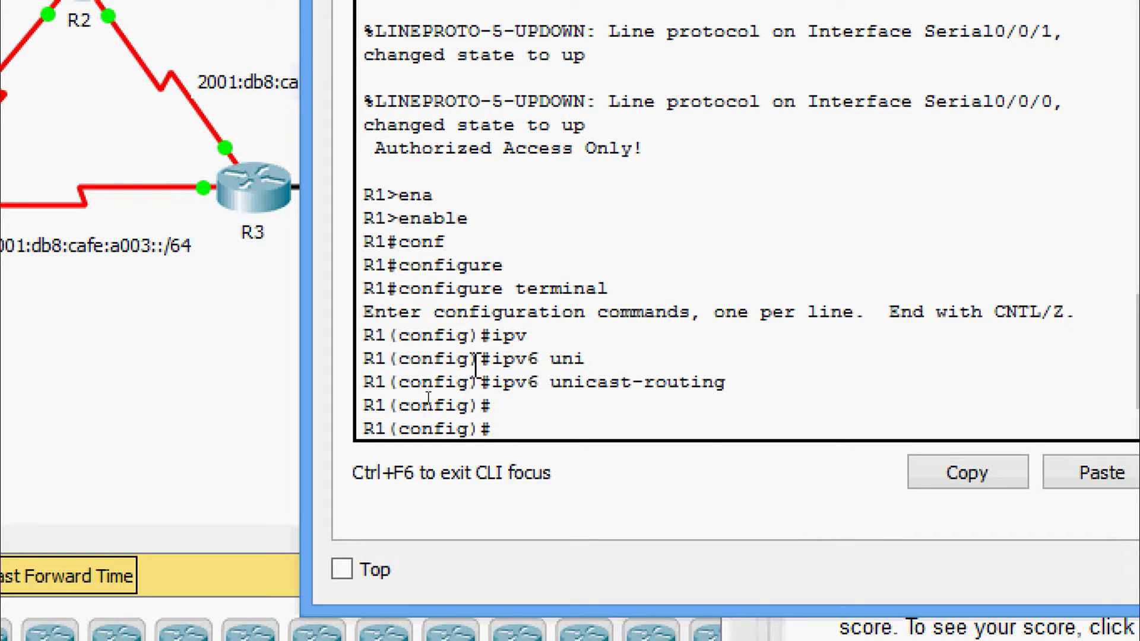
Create the OSPFv3 routing process on R1 with process ID 10, checking the allowed process ID range first.
{"action": "type", "text": "ipv"}
{"action": "key", "text": "Tab"}
{"action": "type", "text": "router"}
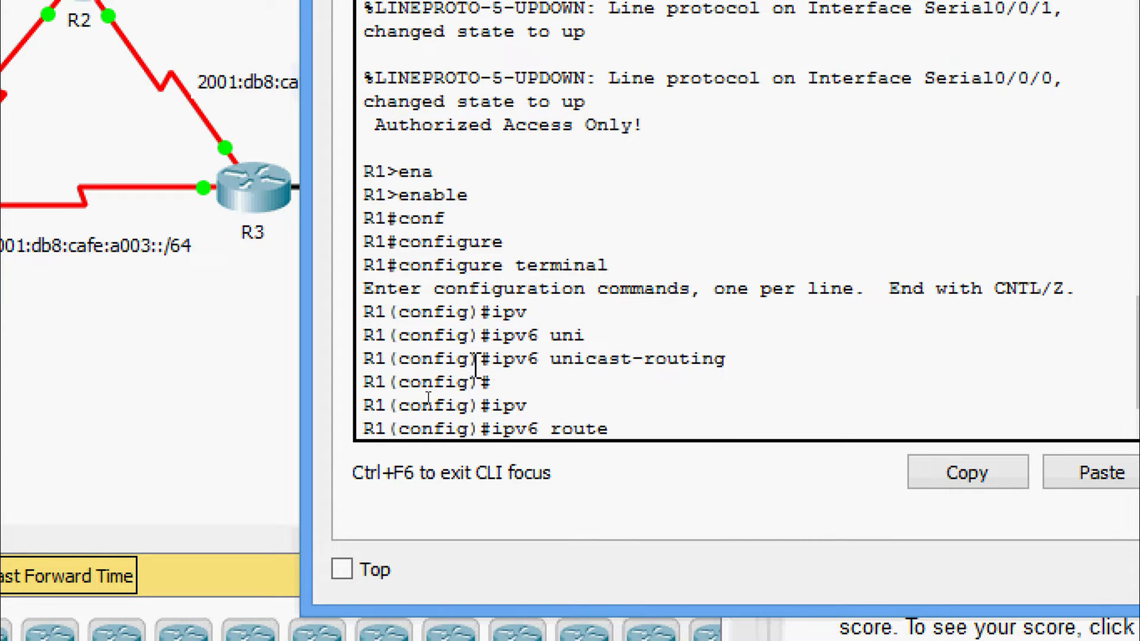
{"action": "key", "text": "Tab"}
{"action": "type", "text": "os"}
{"action": "key", "text": "Tab"}
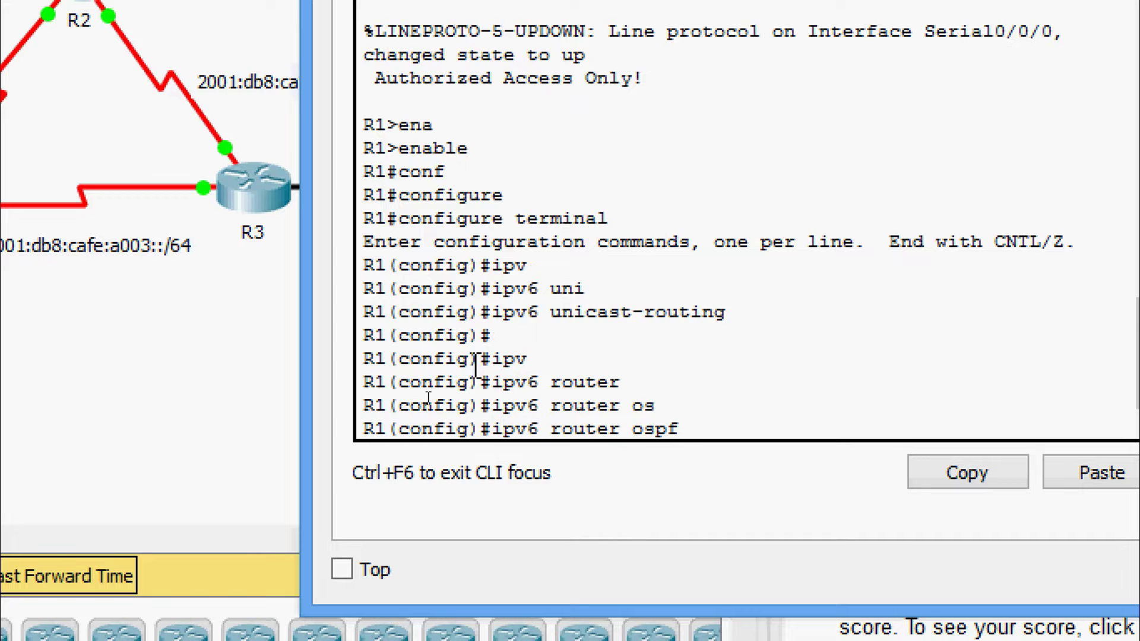
{"action": "type", "text": "?"}
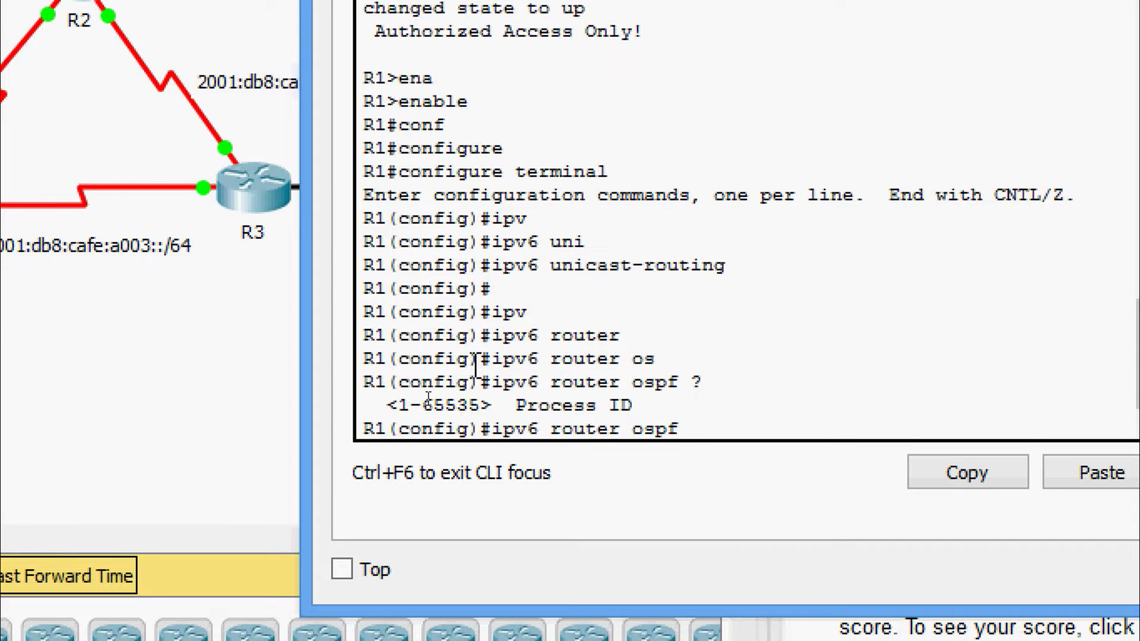
{"action": "type", "text": "10"}
{"action": "key", "text": "Return"}
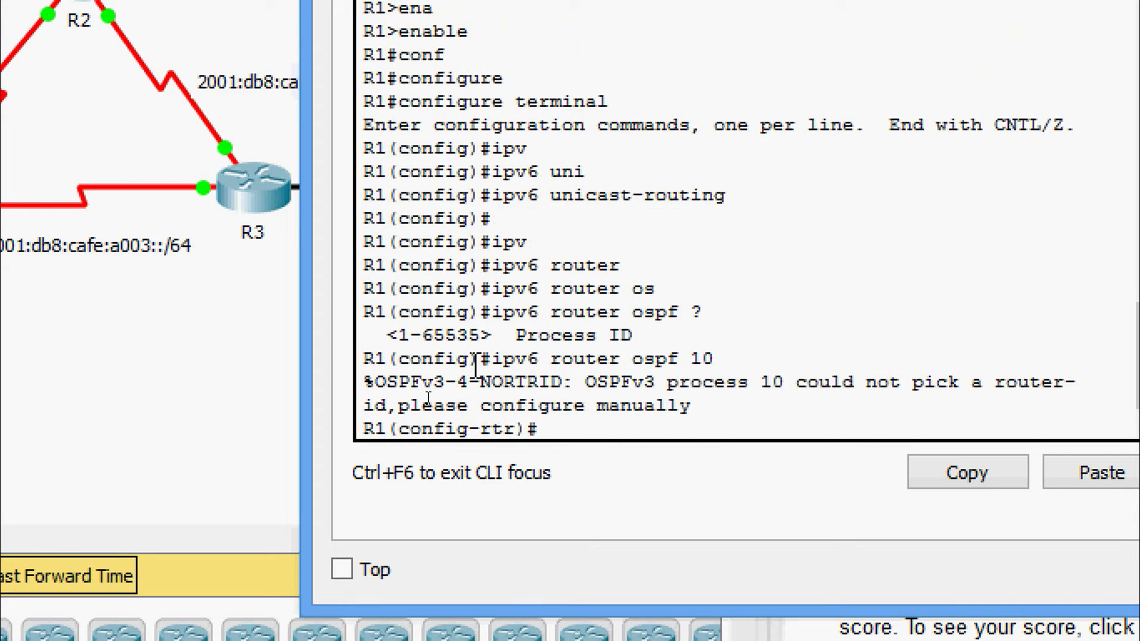
Set the router ID of R1's OSPFv3 process to 1.1.1.1.
{"action": "key", "text": "Return"}
{"action": "type", "text": "router"}
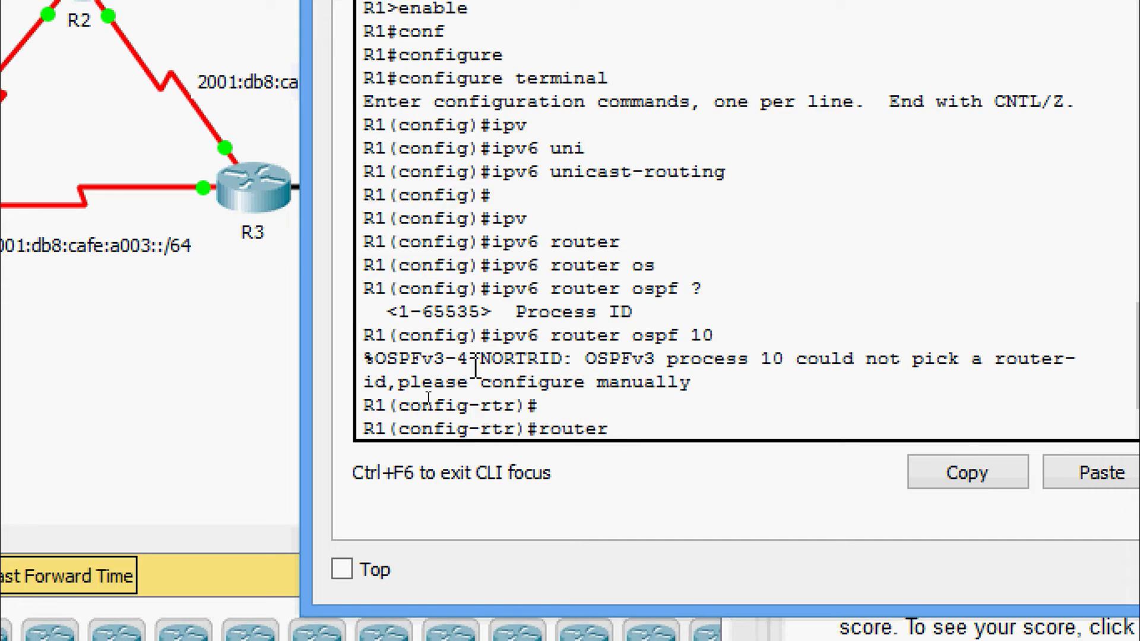
{"action": "key", "text": "Tab"}
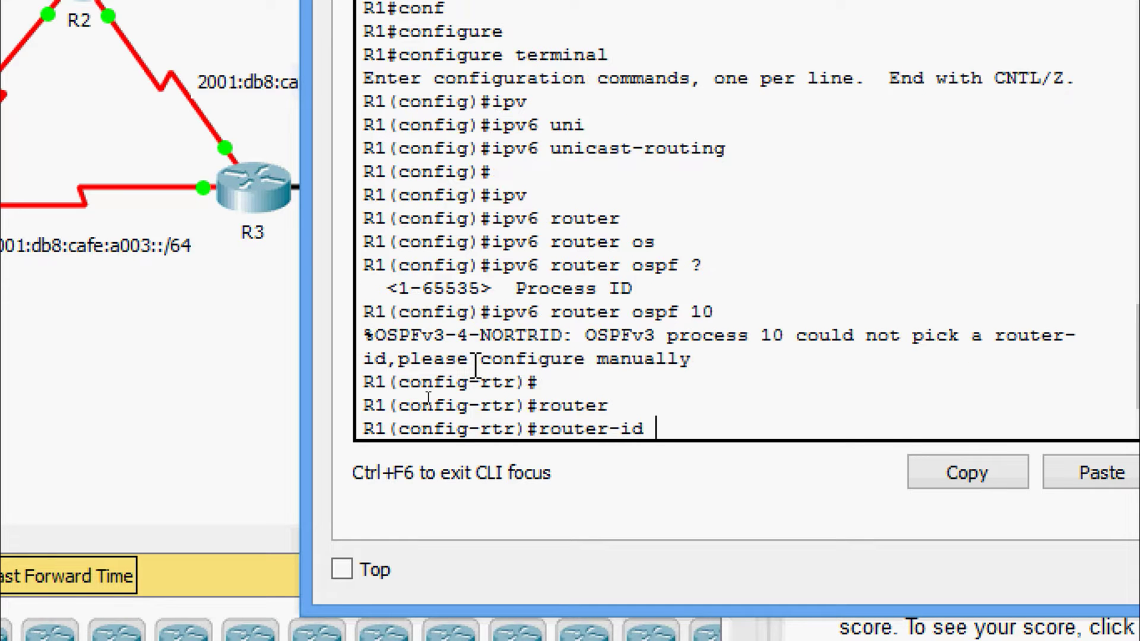
{"action": "type", "text": "1.1.1.1"}
{"action": "key", "text": "Return"}
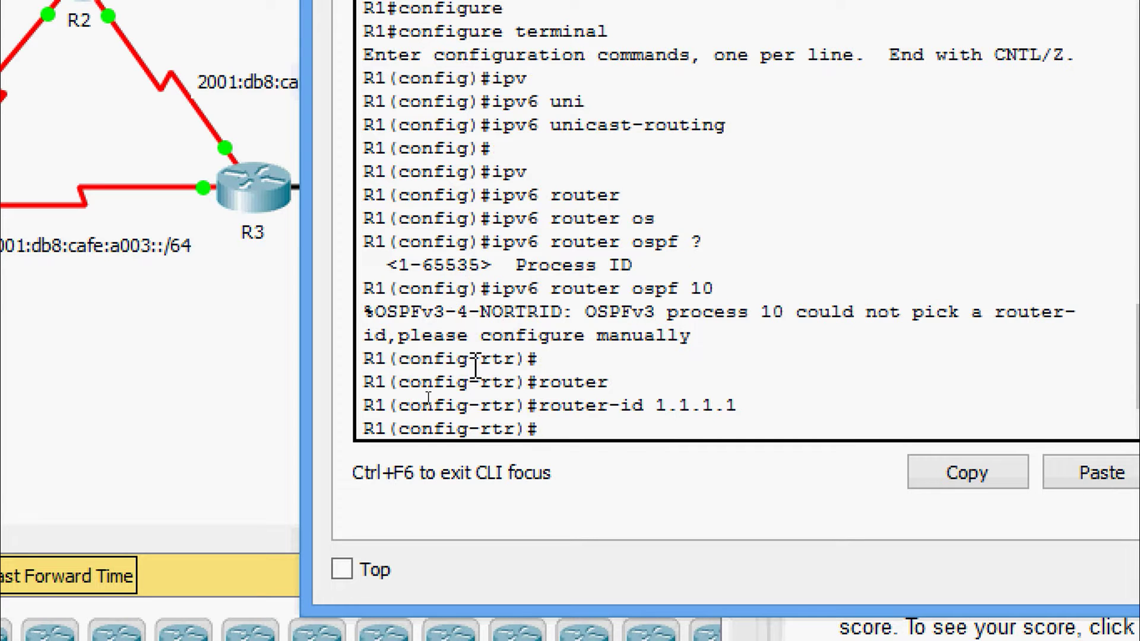
Return R1 to privileged EXEC mode and clear all IPv6 OSPF processes, answering y to the reset.
{"action": "key", "text": "ctrl+z"}
{"action": "key", "text": "Return"}
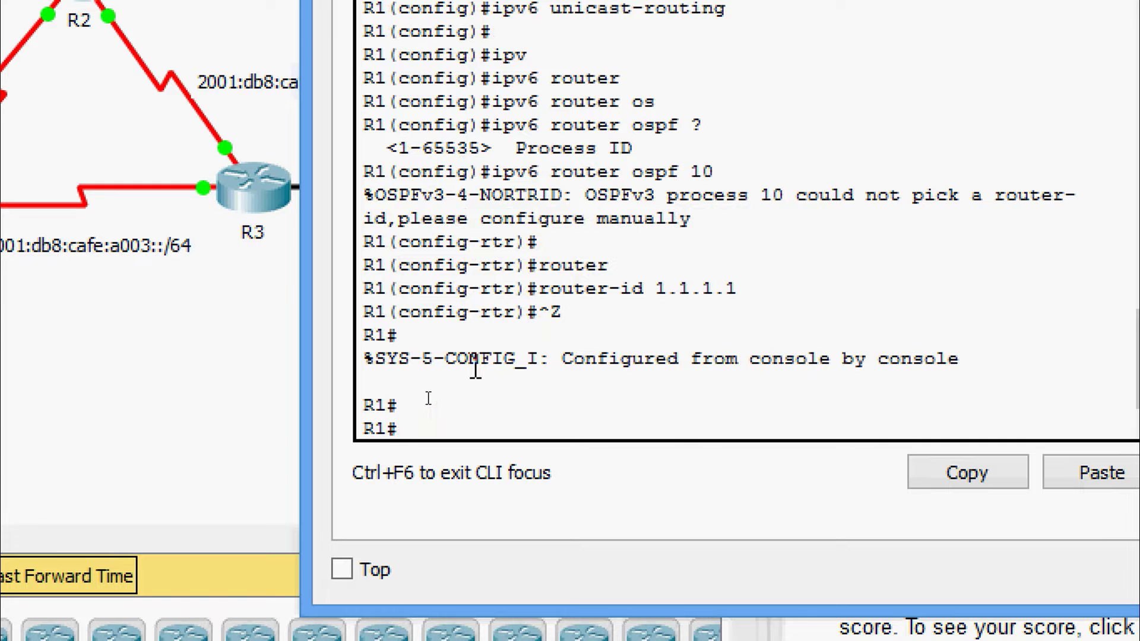
{"action": "type", "text": "clear"}
{"action": "key", "text": "Tab"}
{"action": "type", "text": "ipv"}
{"action": "key", "text": "Tab"}
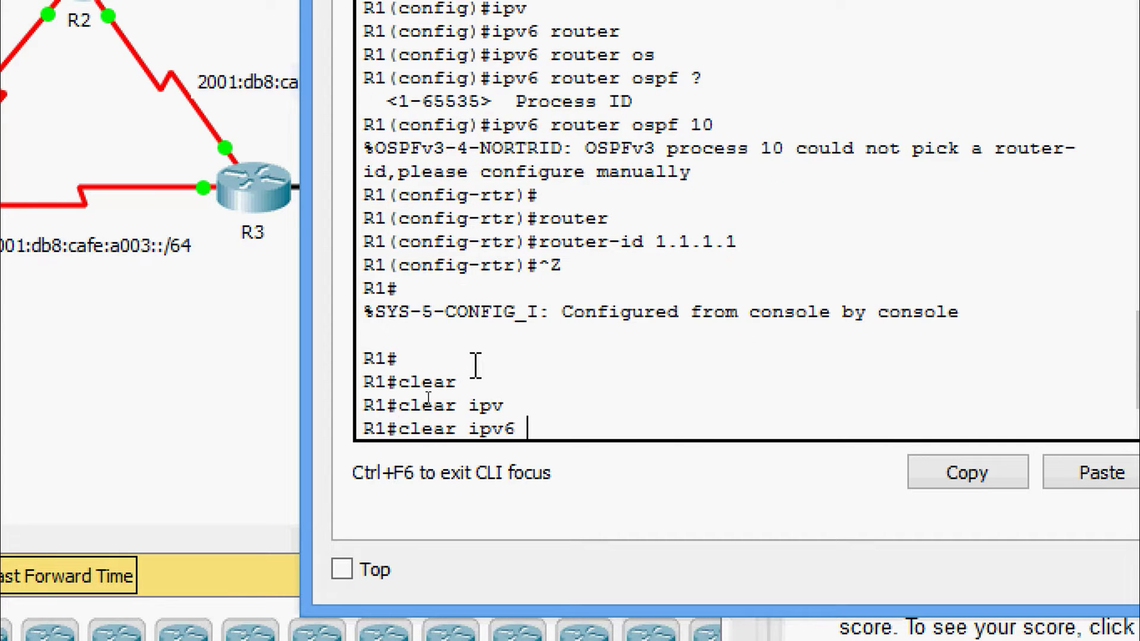
{"action": "type", "text": "os"}
{"action": "key", "text": "Tab"}
{"action": "type", "text": "proc"}
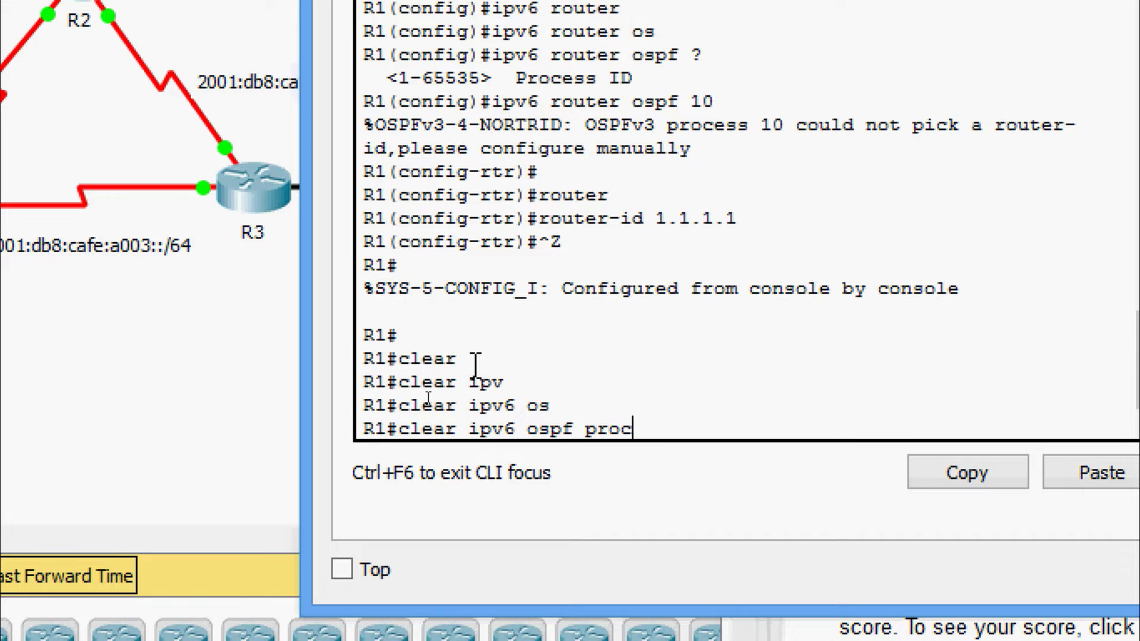
{"action": "key", "text": "Tab"}
{"action": "key", "text": "Return"}
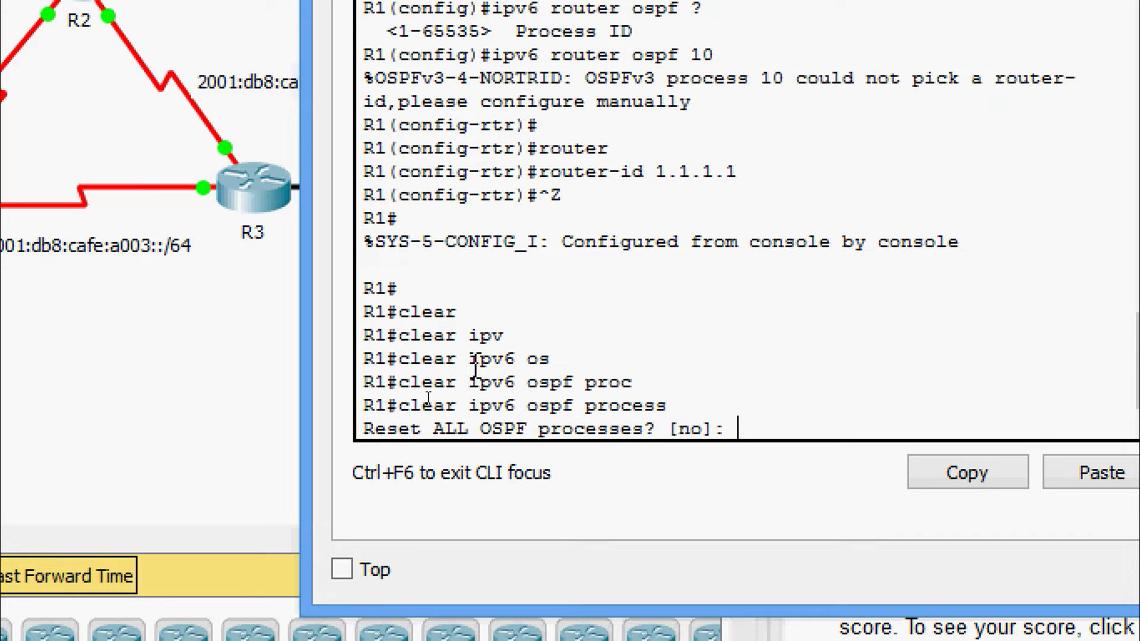
{"action": "type", "text": "y"}
{"action": "key", "text": "Return"}
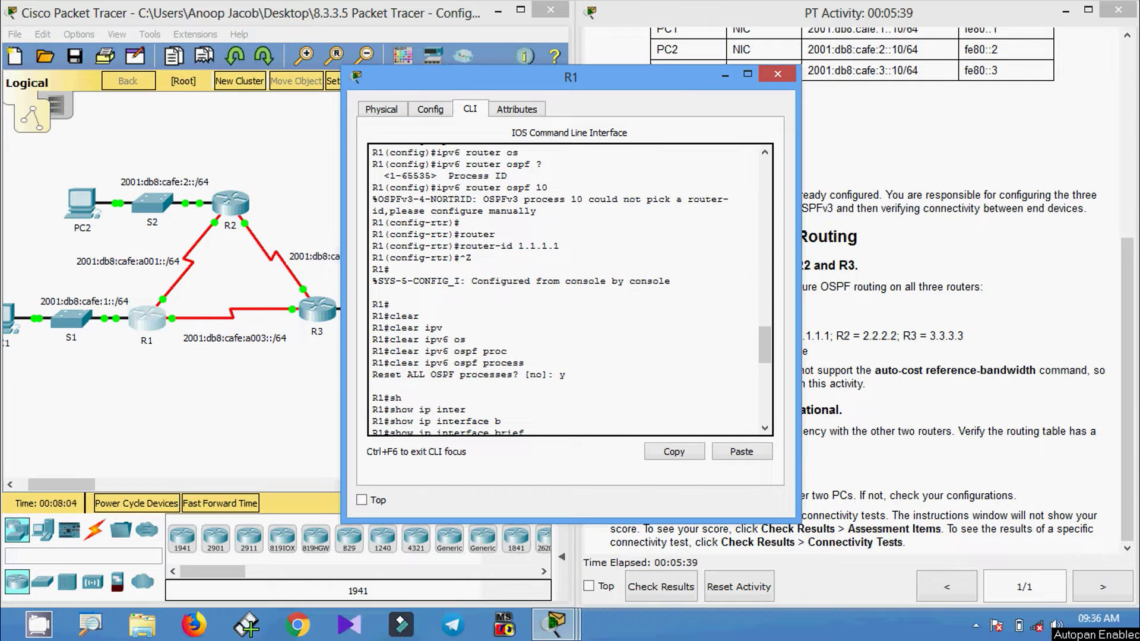
Display the brief IPv6 interface summary in R1's command line.
{"action": "left_click", "coordinate": [208, 383]}
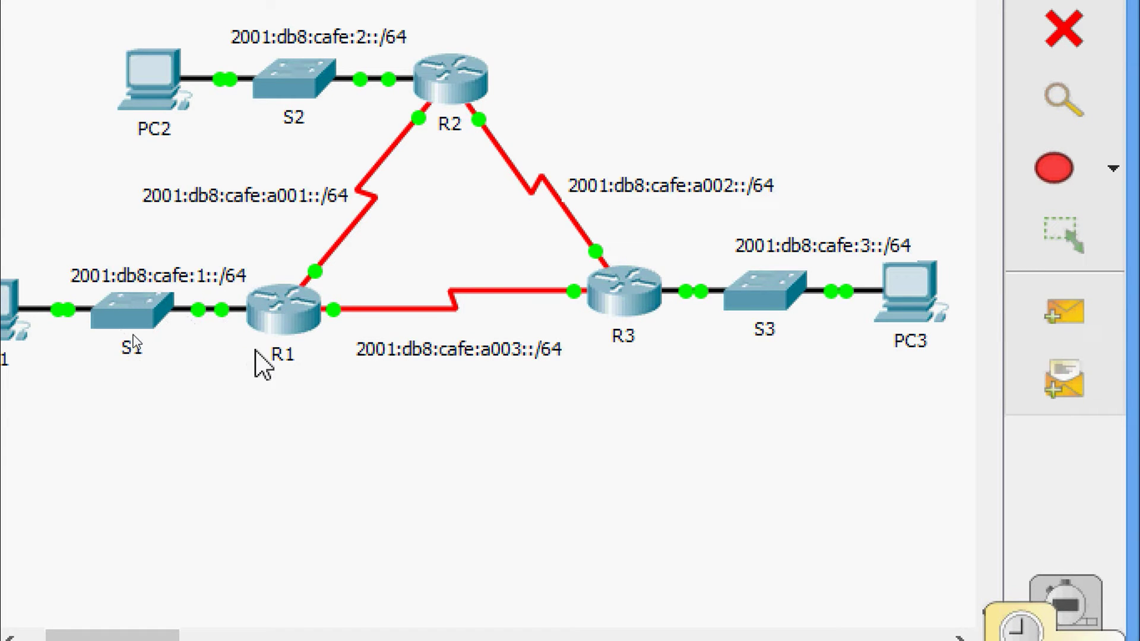
{"action": "left_click", "coordinate": [306, 330]}
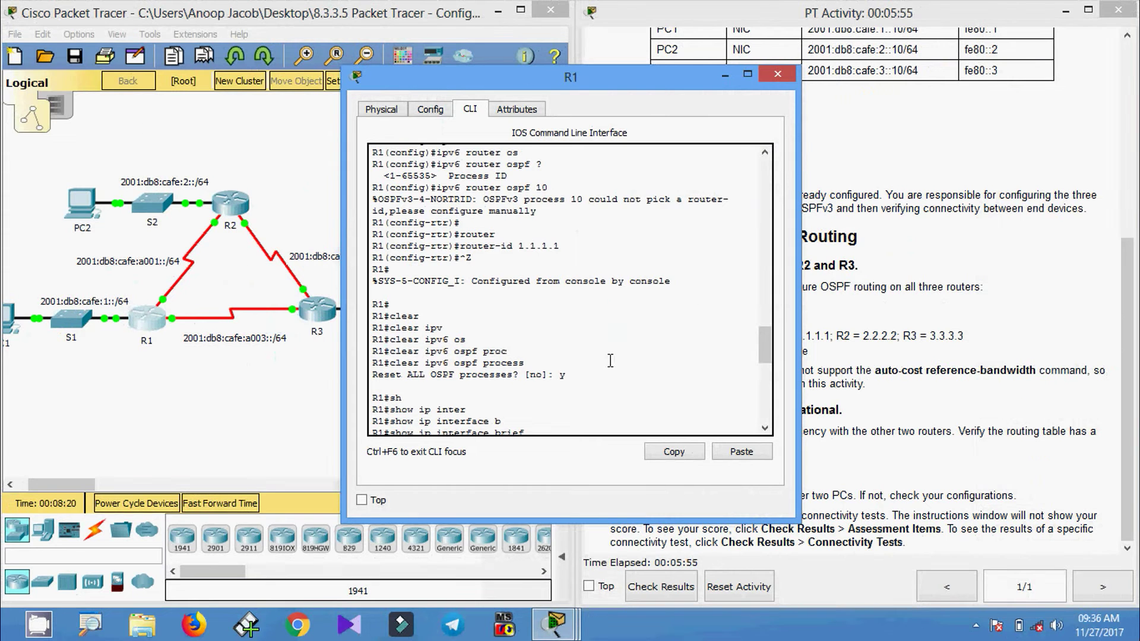
{"action": "left_click_drag", "start_coordinate": [764, 347], "coordinate": [767, 405]}
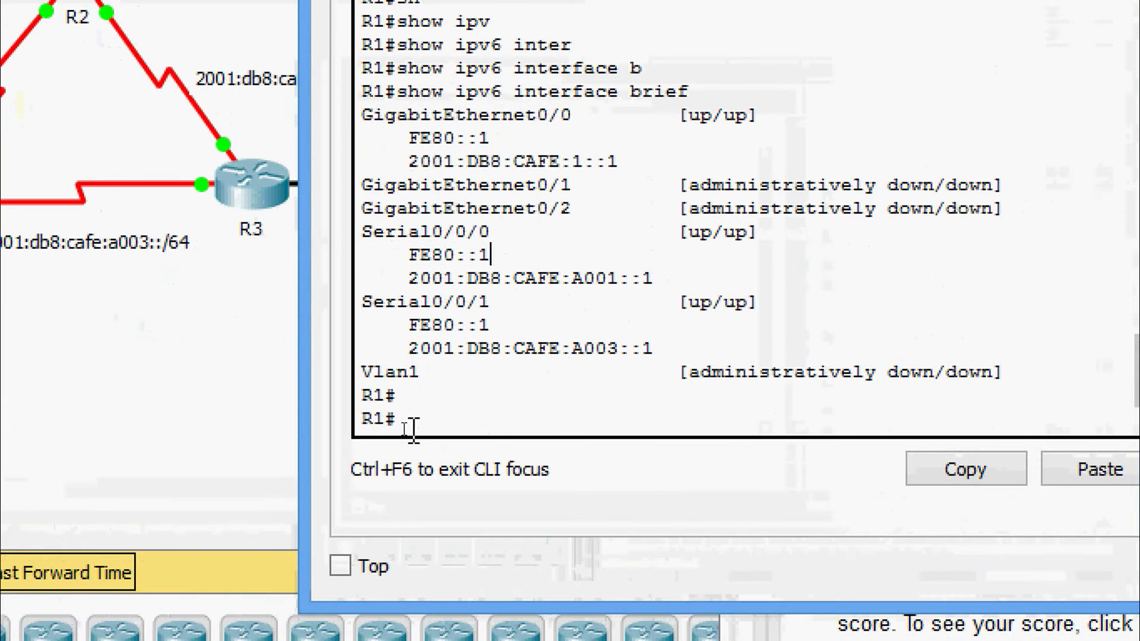
{"action": "type", "text": "sh"}
{"action": "key", "text": "Tab"}
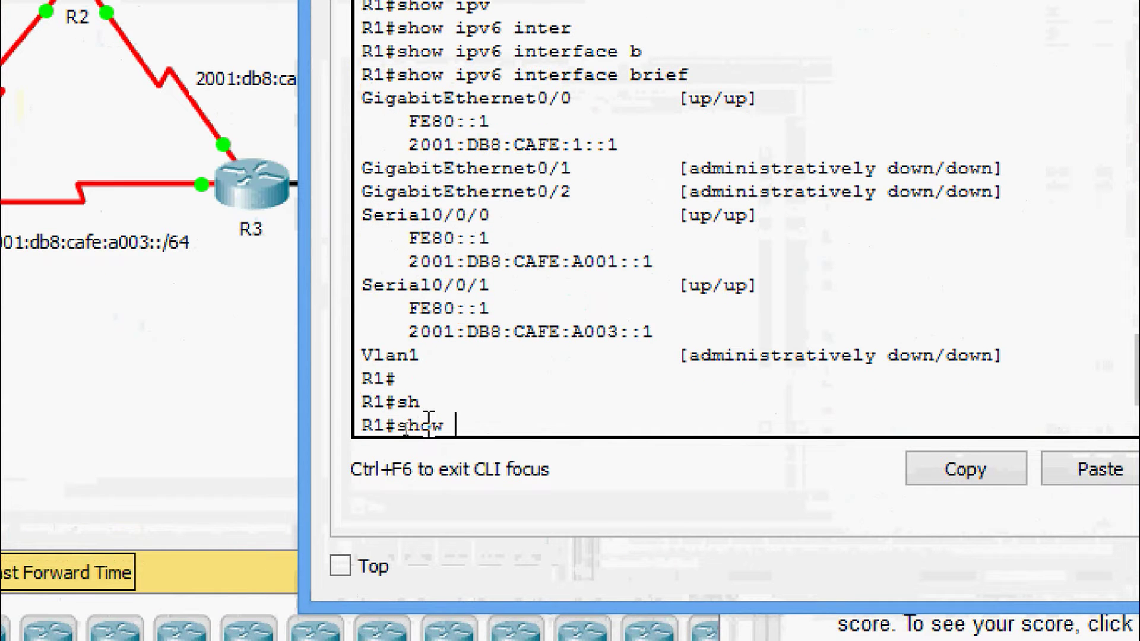
{"action": "type", "text": "ipv"}
{"action": "key", "text": "Tab"}
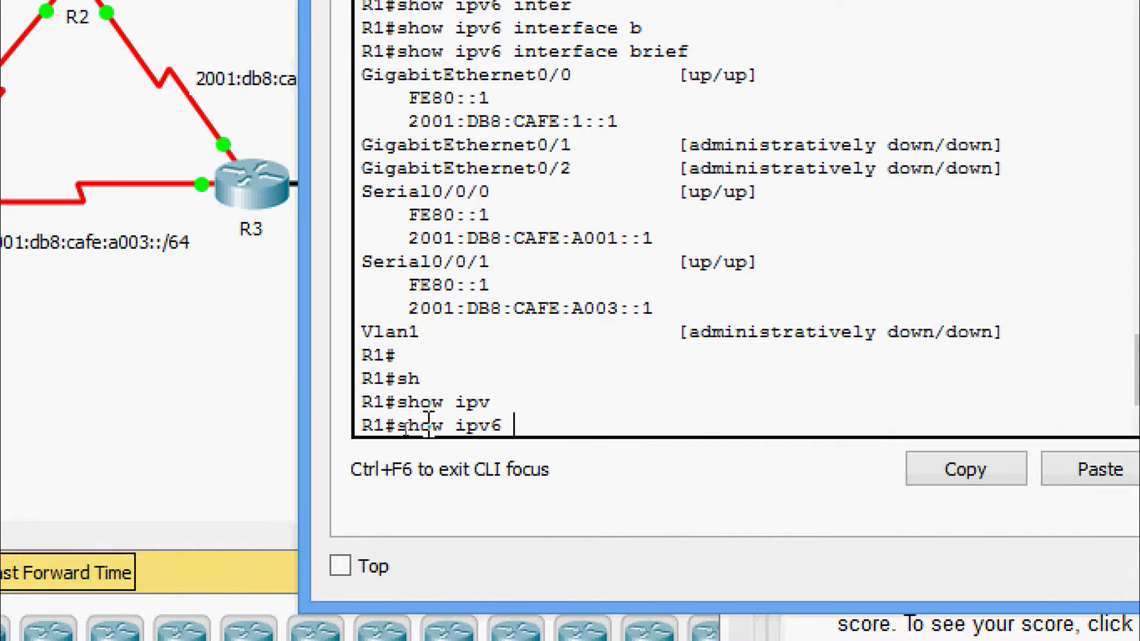
{"action": "type", "text": "inter"}
{"action": "key", "text": "Tab"}
{"action": "type", "text": "b"}
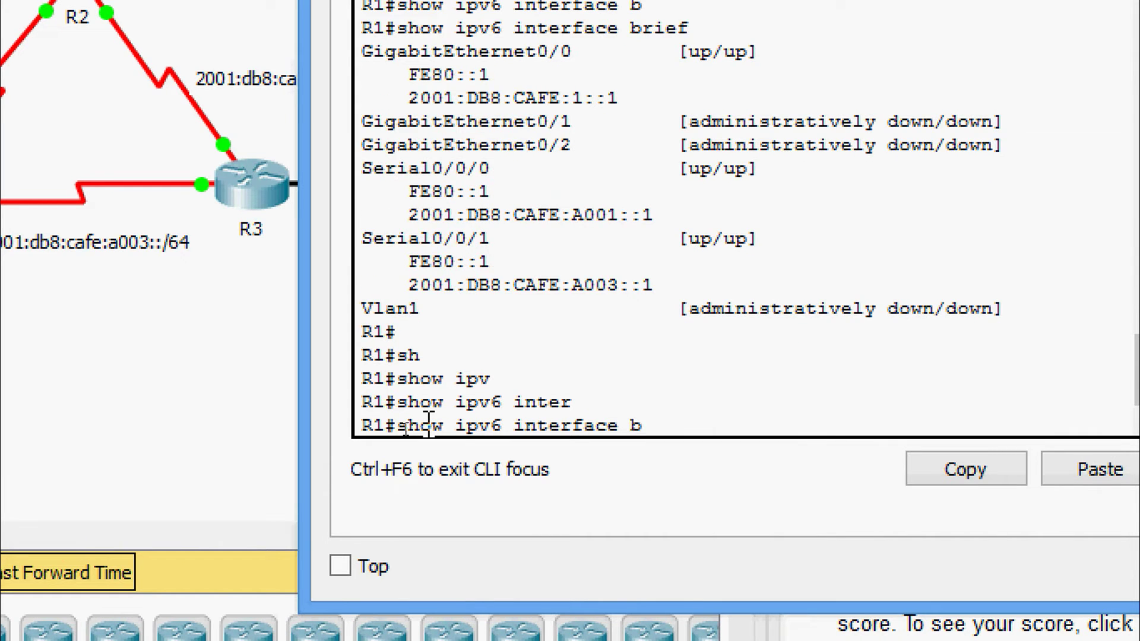
{"action": "key", "text": "Tab"}
{"action": "key", "text": "Return"}
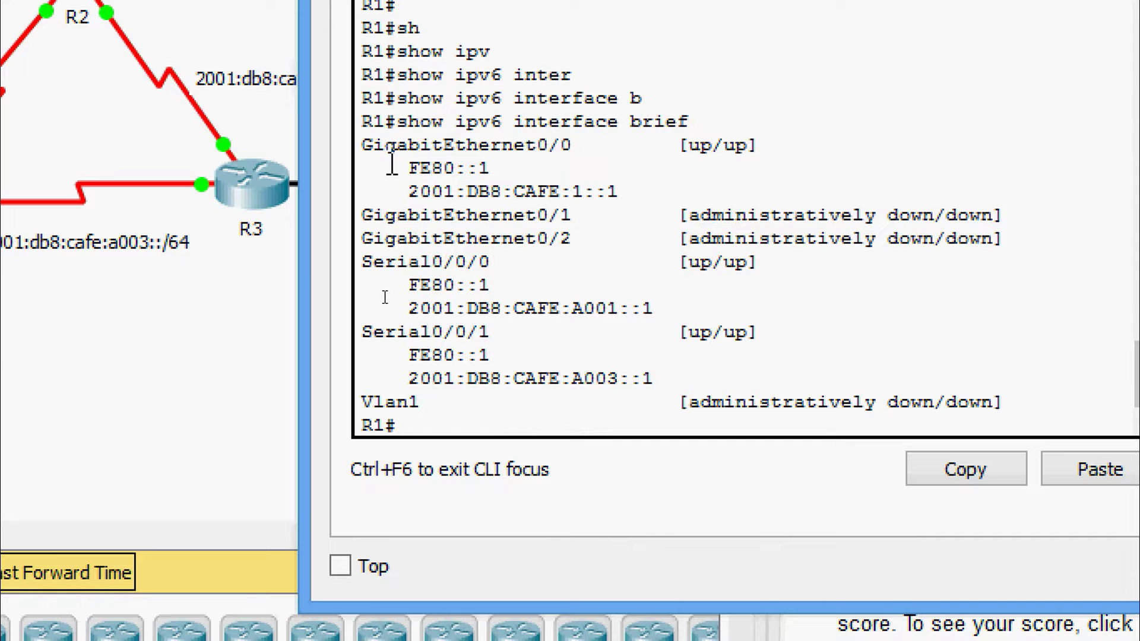
Examine the GigabitEthernet0/0, Serial0/0/0 and Serial0/0/1 entries in R1's IPv6 interface summary.
{"action": "left_click_drag", "start_coordinate": [364, 148], "coordinate": [857, 148]}
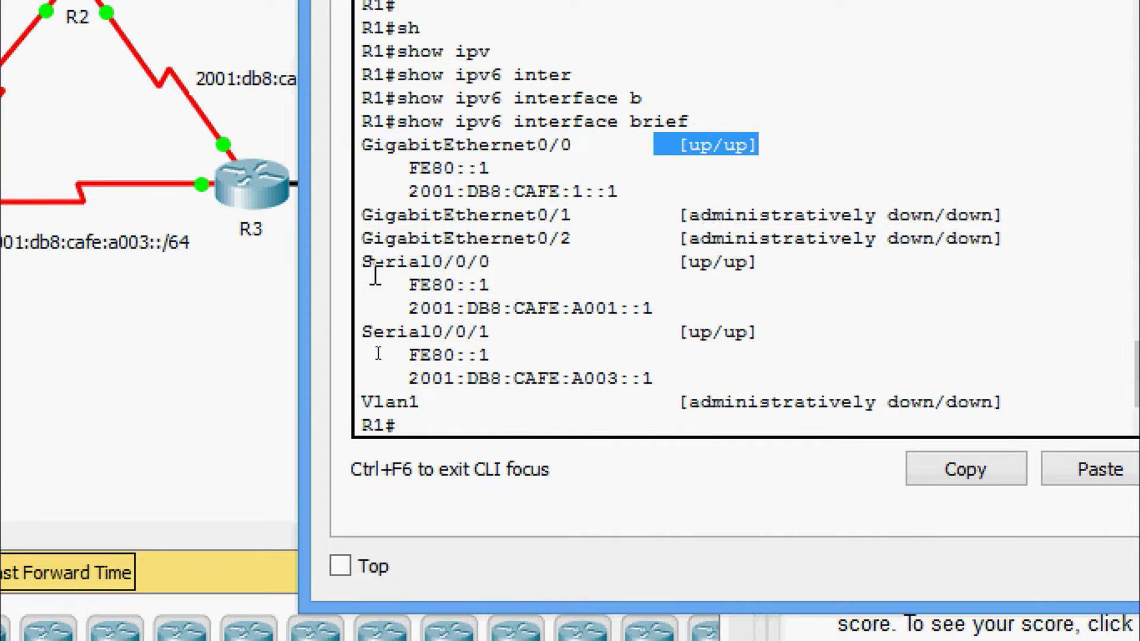
{"action": "left_click_drag", "start_coordinate": [363, 262], "coordinate": [503, 262]}
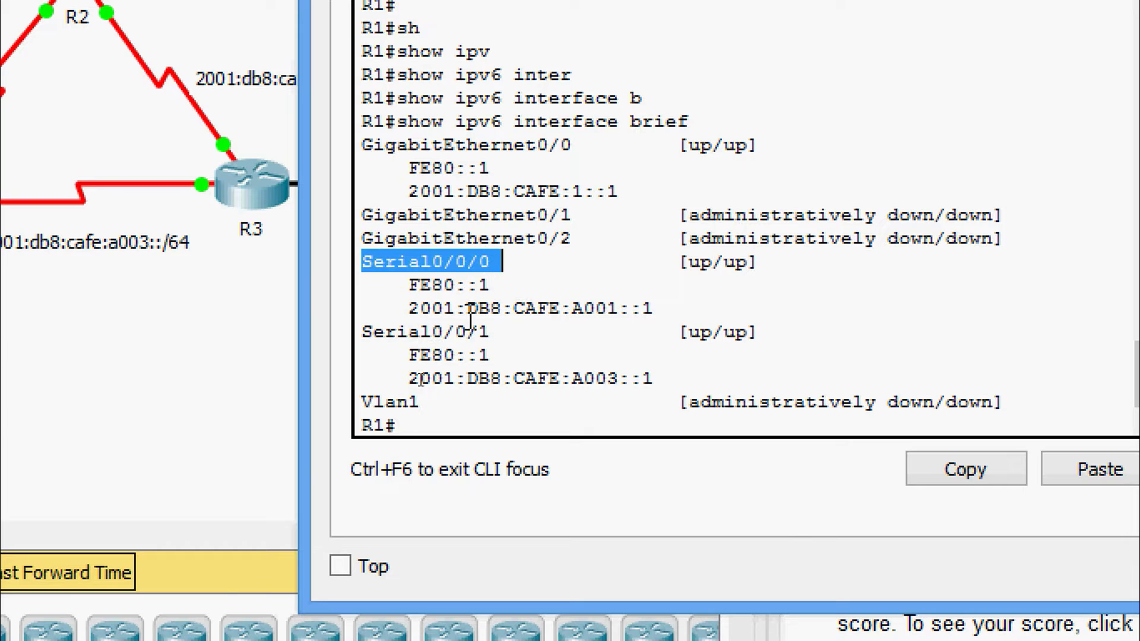
{"action": "left_click", "coordinate": [364, 331]}
{"action": "left_click_drag", "start_coordinate": [434, 332], "coordinate": [500, 331]}
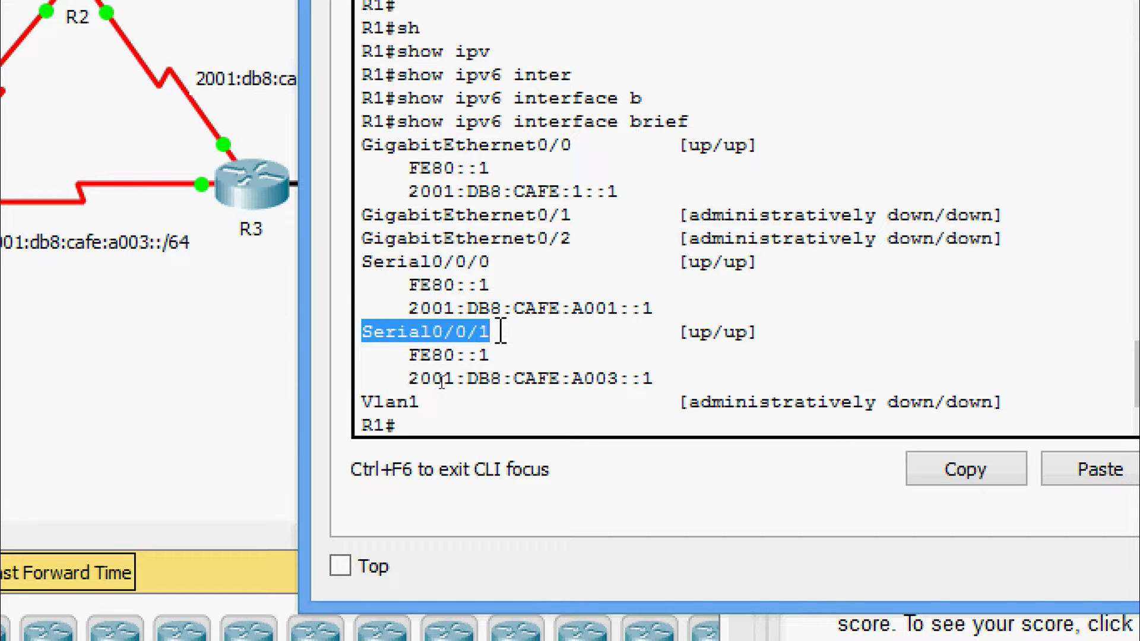
{"action": "left_click", "coordinate": [501, 332]}
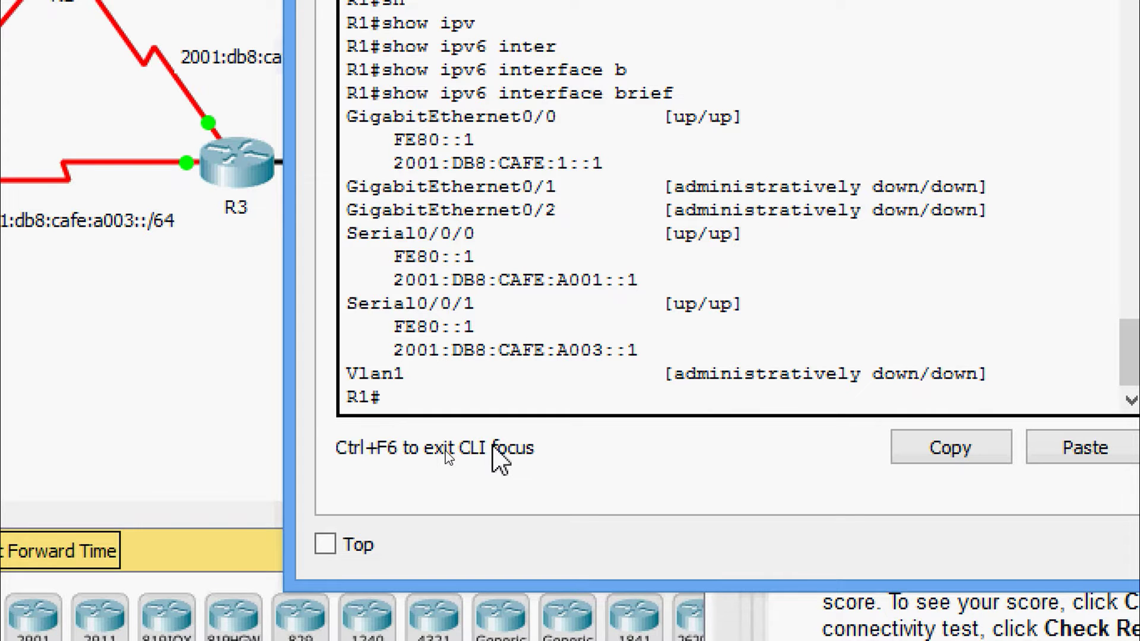
Enter global configuration mode on R1 again from privileged EXEC mode.
{"action": "type", "text": "conf"}
{"action": "key", "text": "Tab"}
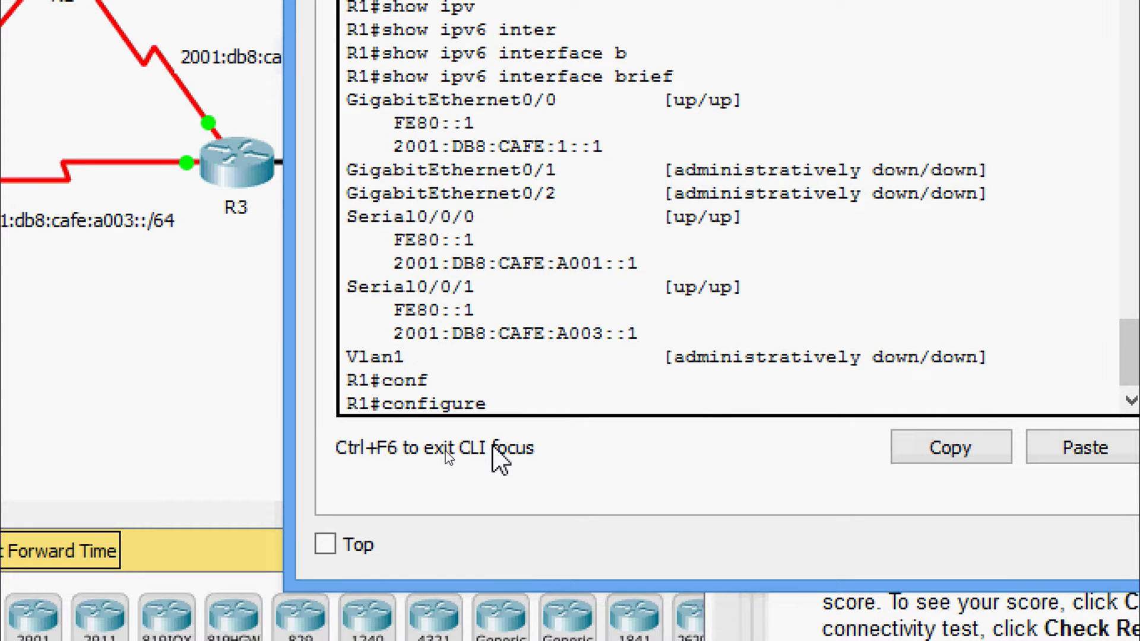
{"action": "type", "text": "t"}
{"action": "key", "text": "Tab"}
{"action": "key", "text": "Return"}
{"action": "key", "text": "Return"}
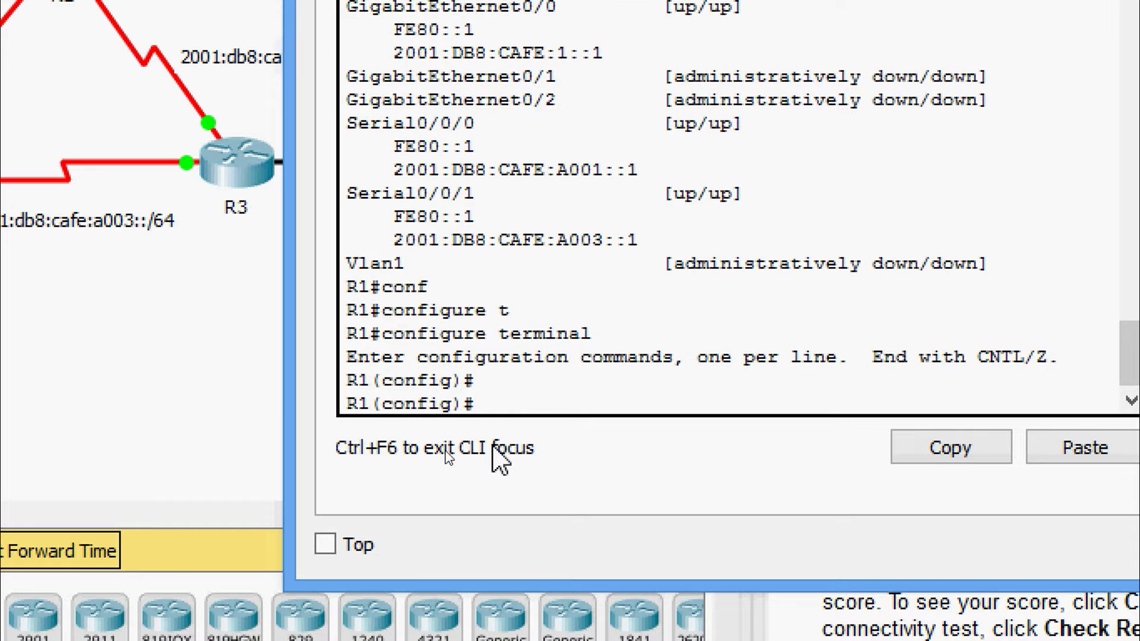
Enter interface configuration mode for GigabitEthernet 0/0 on R1.
{"action": "type", "text": "inter"}
{"action": "key", "text": "Tab"}
{"action": "type", "text": "gi"}
{"action": "key", "text": "Tab"}
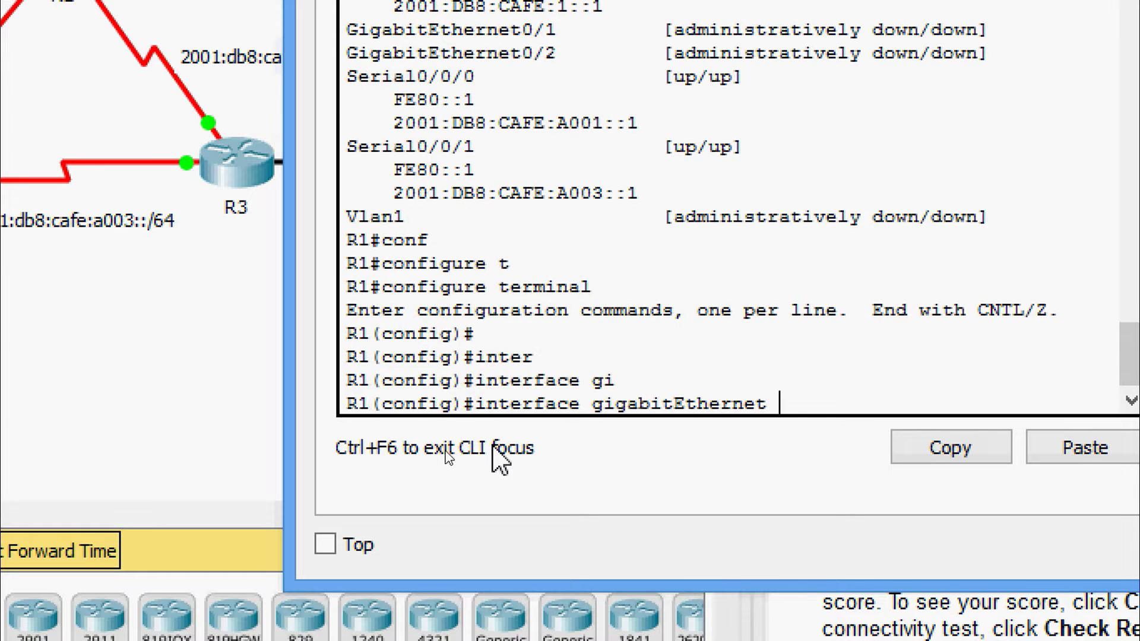
{"action": "type", "text": "0/0"}
{"action": "key", "text": "Return"}
Enable OSPFv3 process 10 in area 0 on R1's GigabitEthernet 0/0 and return to global configuration mode.
{"action": "type", "text": "ipv"}
{"action": "key", "text": "Tab"}
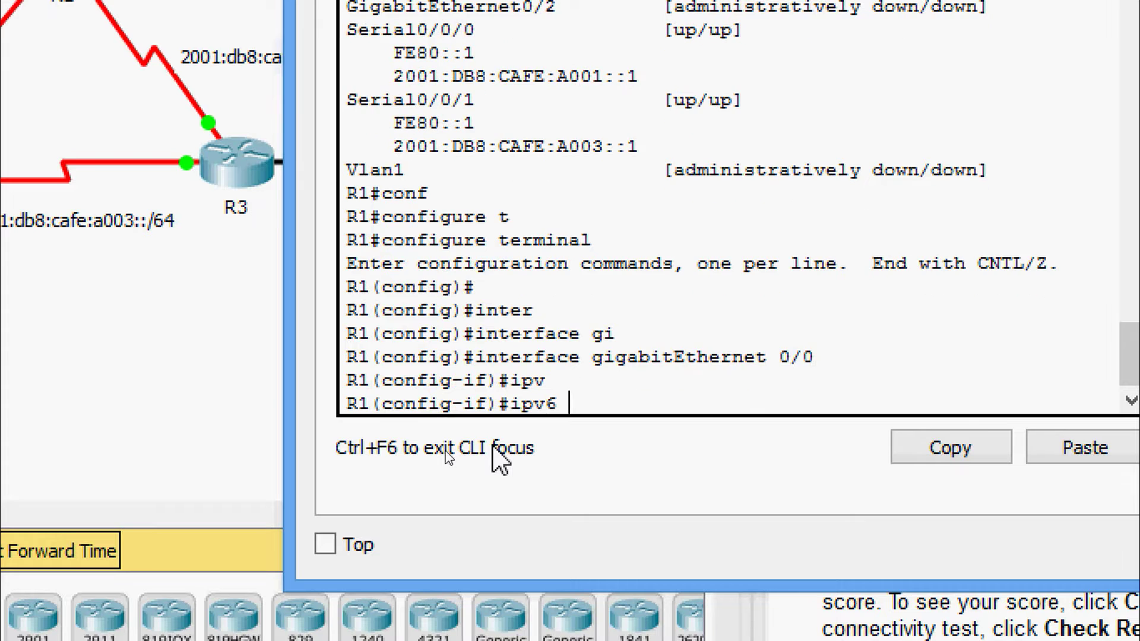
{"action": "type", "text": "os"}
{"action": "key", "text": "Tab"}
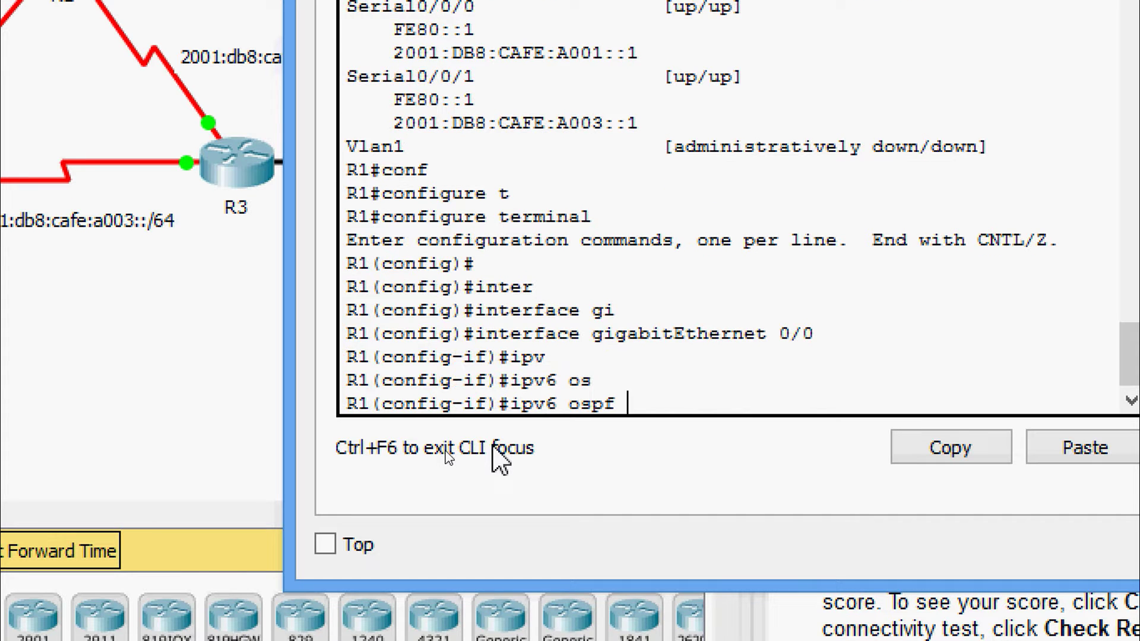
{"action": "type", "text": "10 ar"}
{"action": "key", "text": "Tab"}
{"action": "type", "text": "0"}
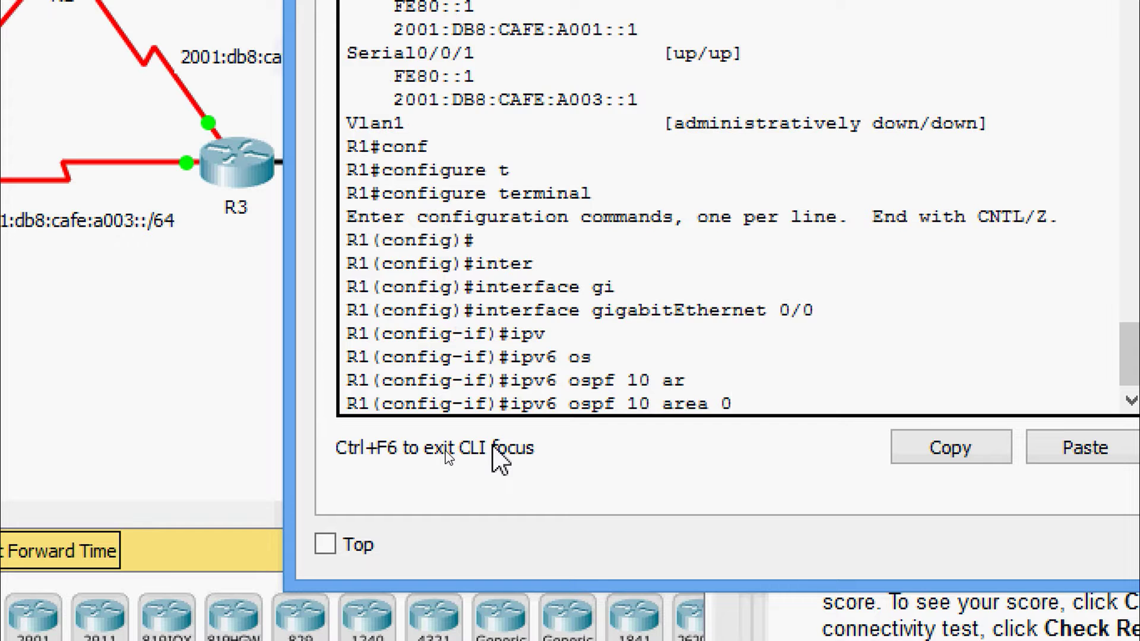
{"action": "key", "text": "Return"}
{"action": "key", "text": "Return"}
{"action": "type", "text": "exit"}
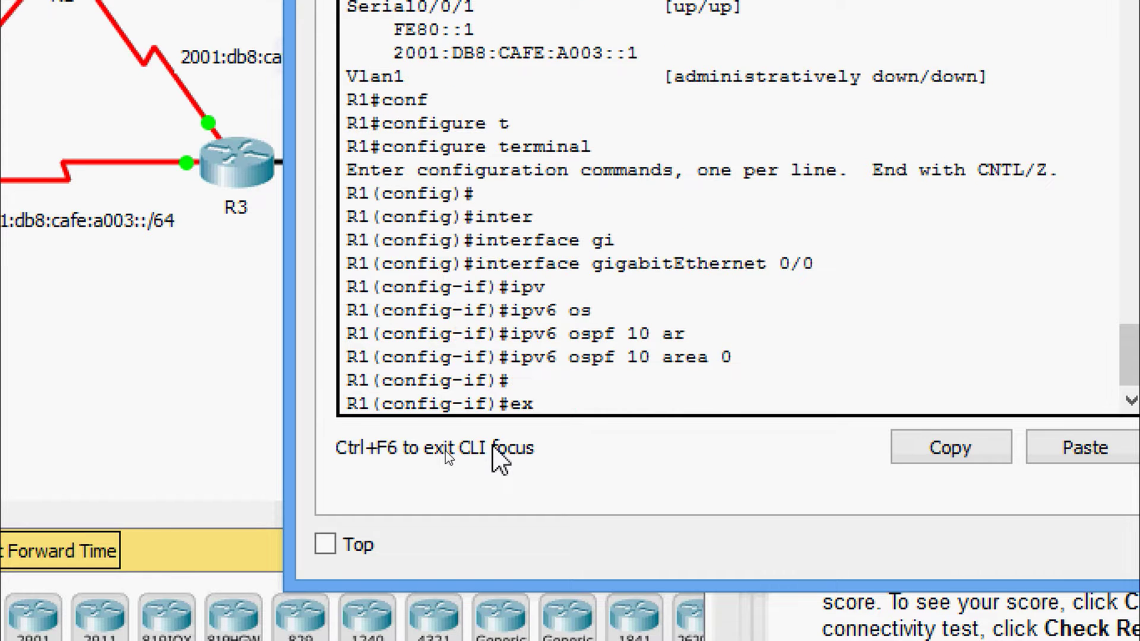
{"action": "key", "text": "Return"}
Enter interface configuration mode for Serial 0/0/0 on R1.
{"action": "type", "text": "inter"}
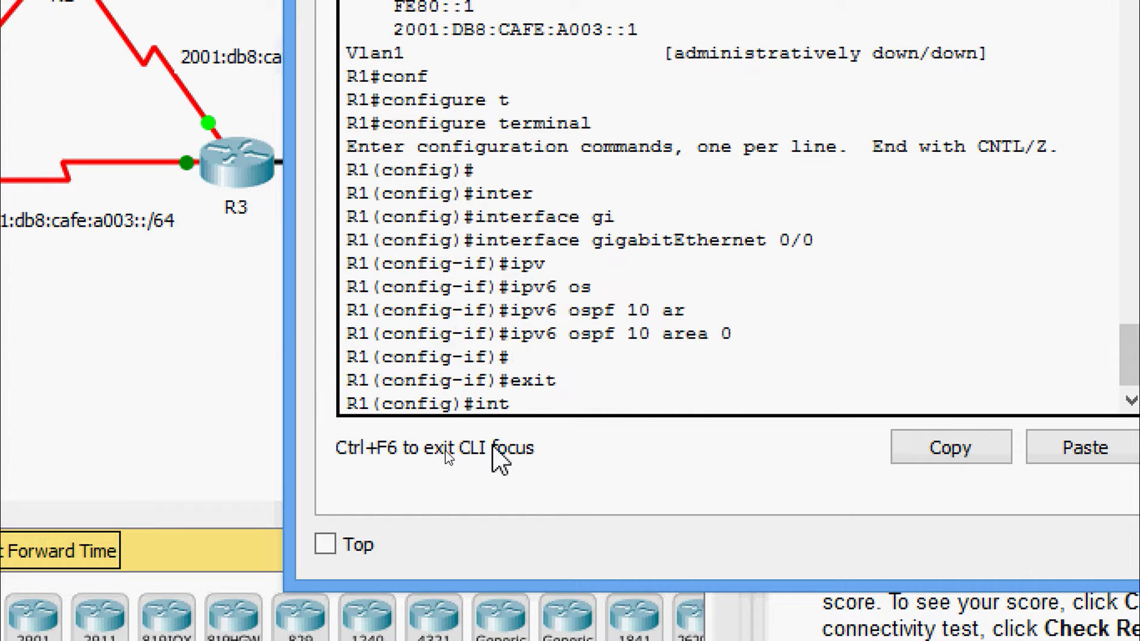
{"action": "key", "text": "Tab"}
{"action": "type", "text": "se"}
{"action": "key", "text": "Tab"}
{"action": "type", "text": "0/0/0"}
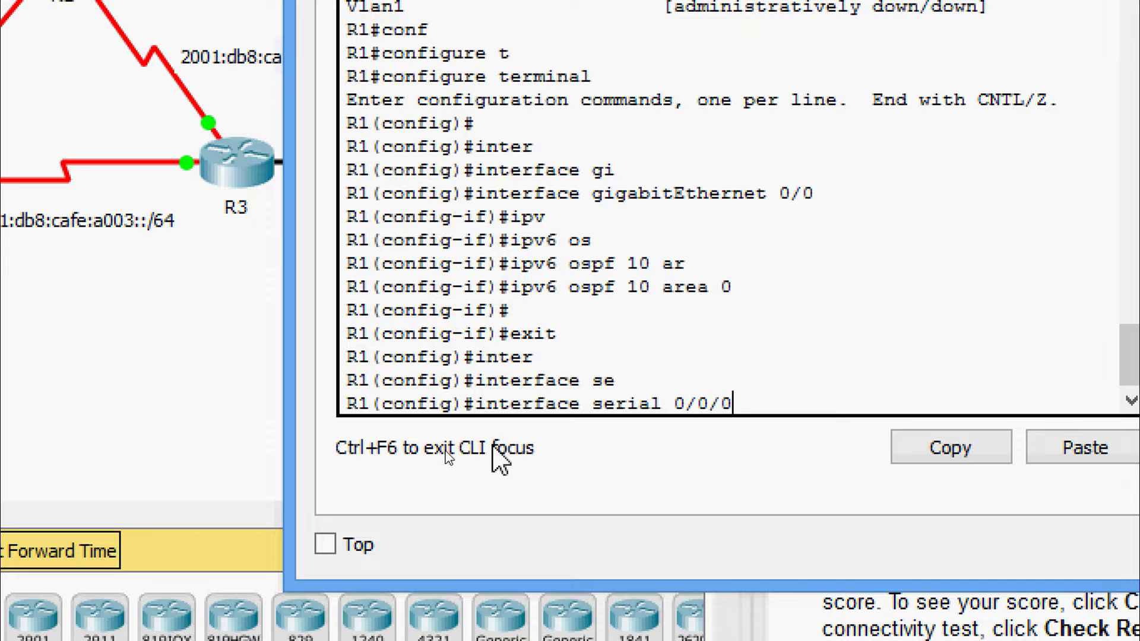
{"action": "key", "text": "Return"}
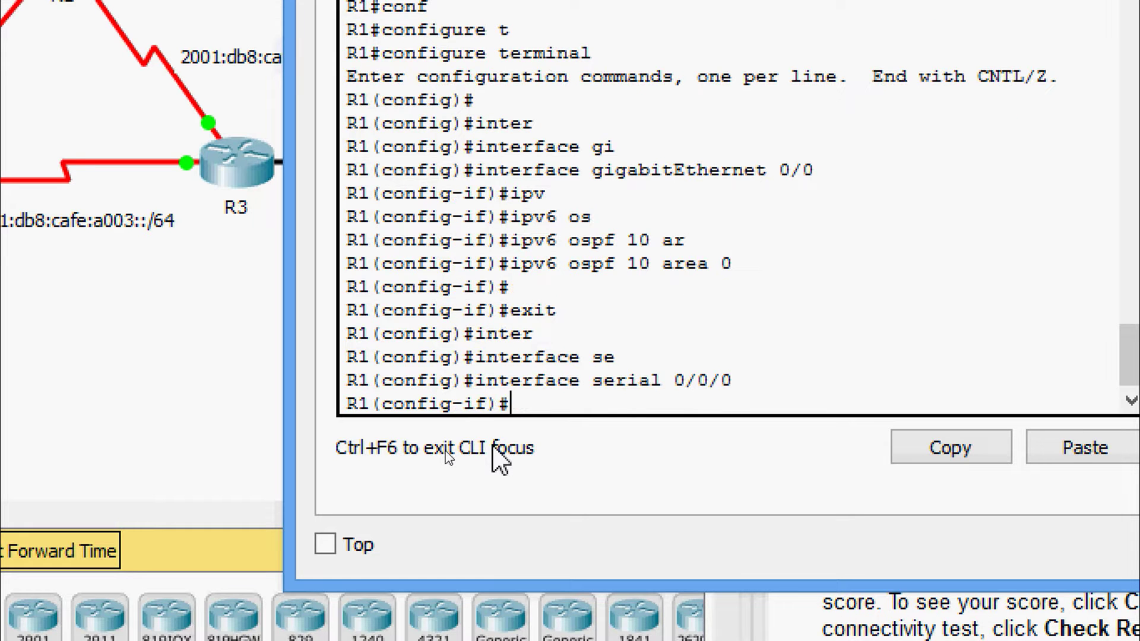
Enable OSPFv3 process 10 in area 0 on R1's Serial 0/0/0 and return to global configuration mode.
{"action": "type", "text": "ipv"}
{"action": "key", "text": "Tab"}
{"action": "type", "text": "osp"}
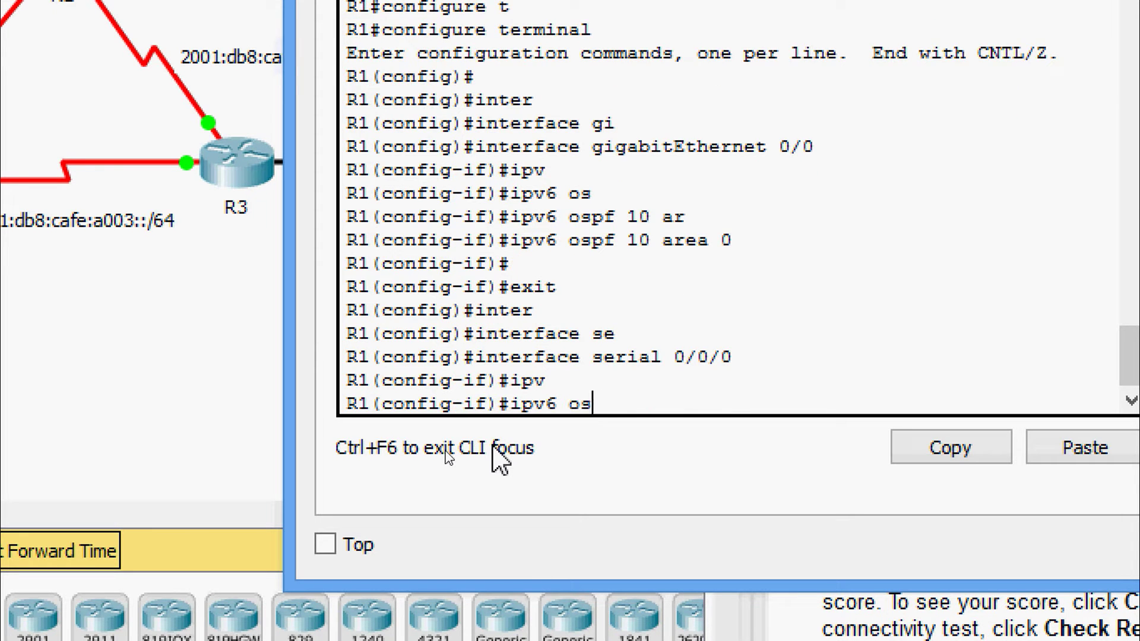
{"action": "key", "text": "Tab"}
{"action": "type", "text": "10"}
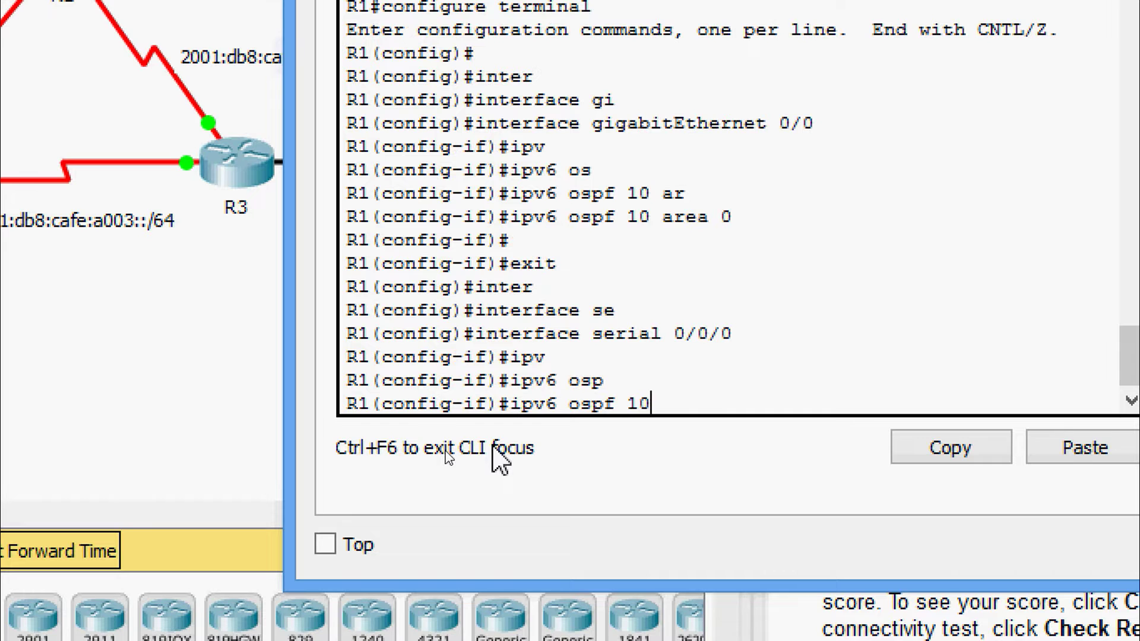
{"action": "type", "text": " ar"}
{"action": "key", "text": "Tab"}
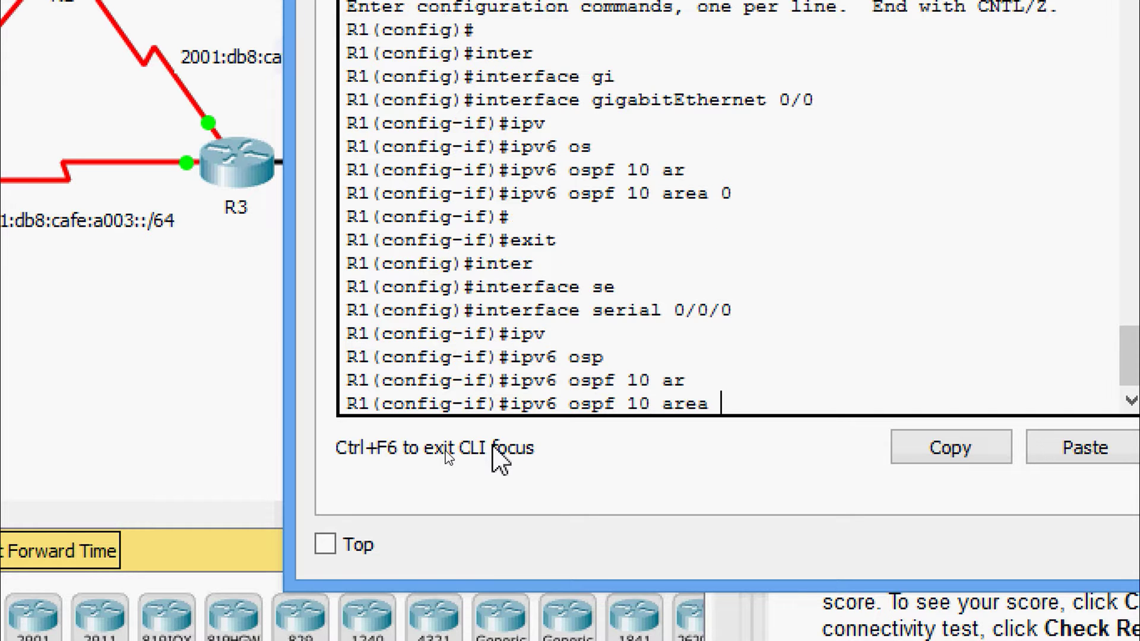
{"action": "type", "text": "0"}
{"action": "key", "text": "Return"}
{"action": "type", "text": "exitr"}
{"action": "key", "text": "Return"}
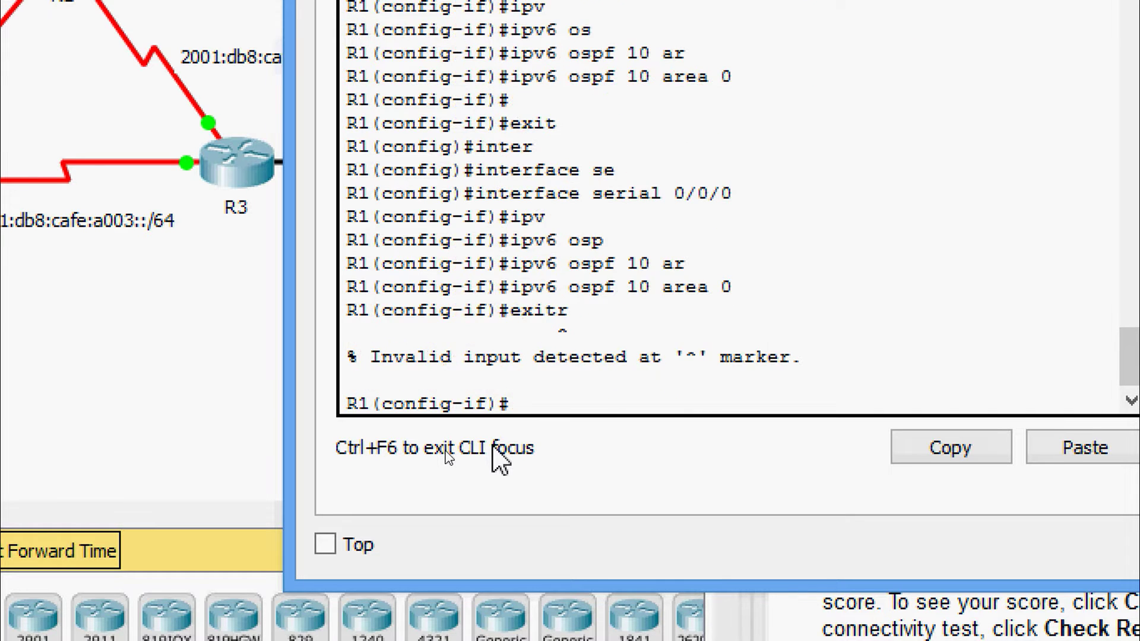
{"action": "type", "text": "exit"}
{"action": "key", "text": "Return"}
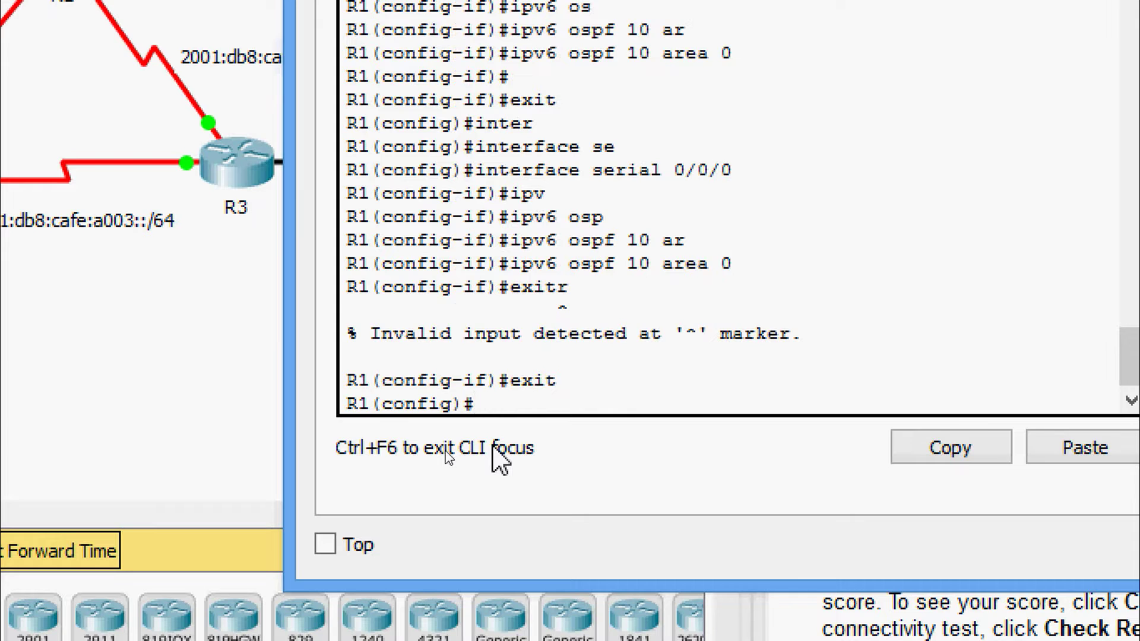
Enter interface configuration mode for Serial 0/0/1 on R1.
{"action": "type", "text": "inter"}
{"action": "key", "text": "Tab"}
{"action": "type", "text": "se"}
{"action": "key", "text": "Tab"}
{"action": "type", "text": "0"}
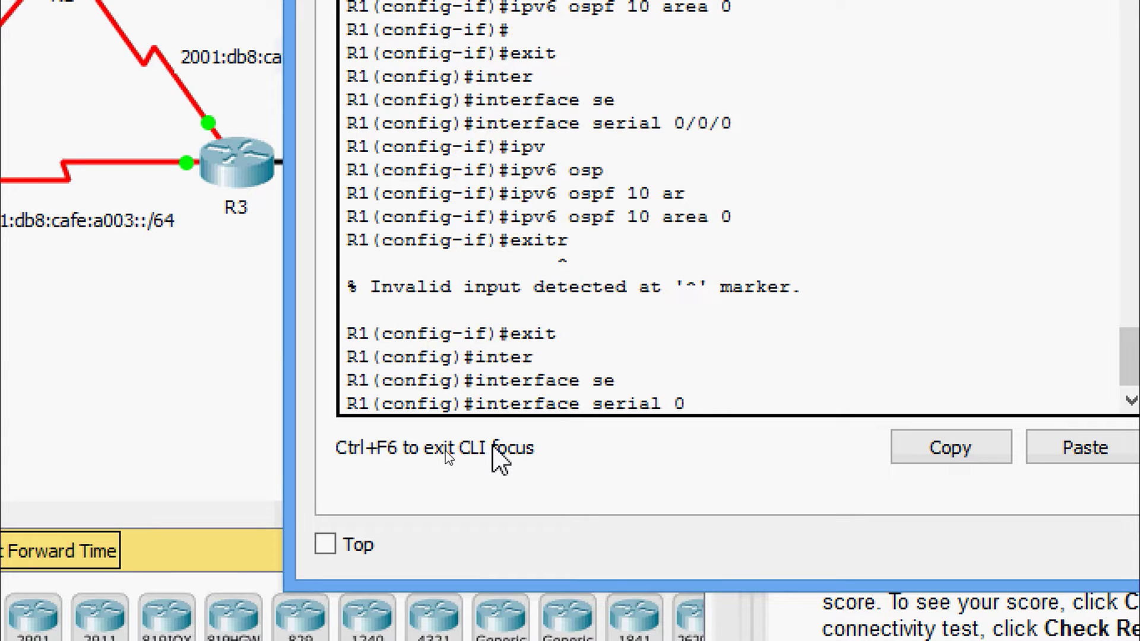
{"action": "type", "text": "/0/1"}
{"action": "key", "text": "Return"}
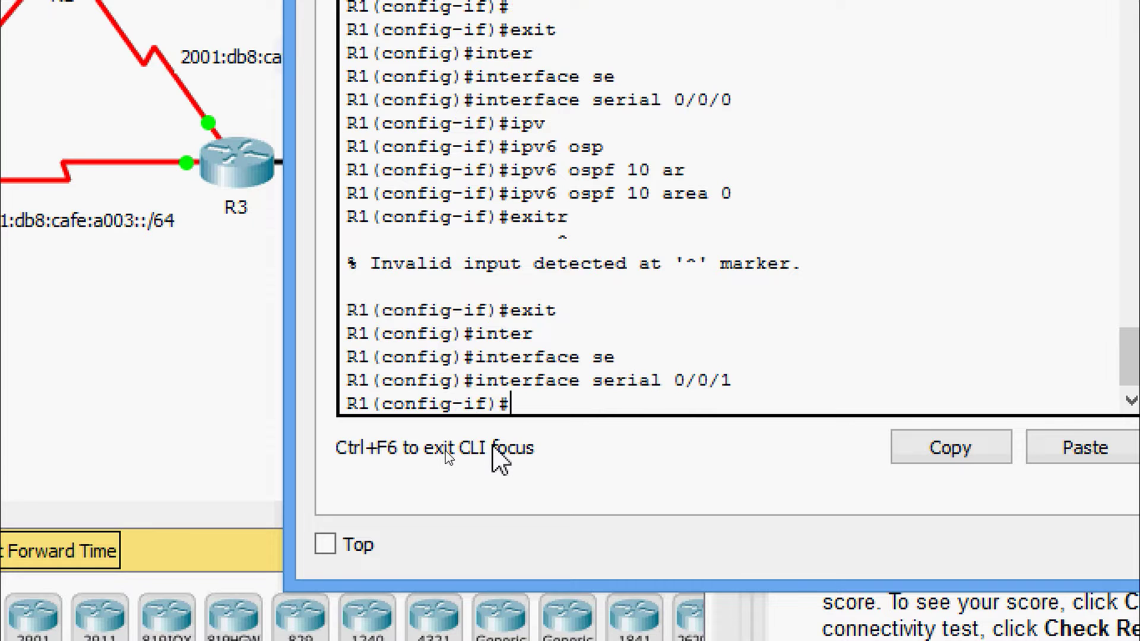
Enable OSPFv3 process 10 in area 0 on R1's Serial 0/0/1 interface.
{"action": "type", "text": "ipv"}
{"action": "key", "text": "Tab"}
{"action": "type", "text": "o"}
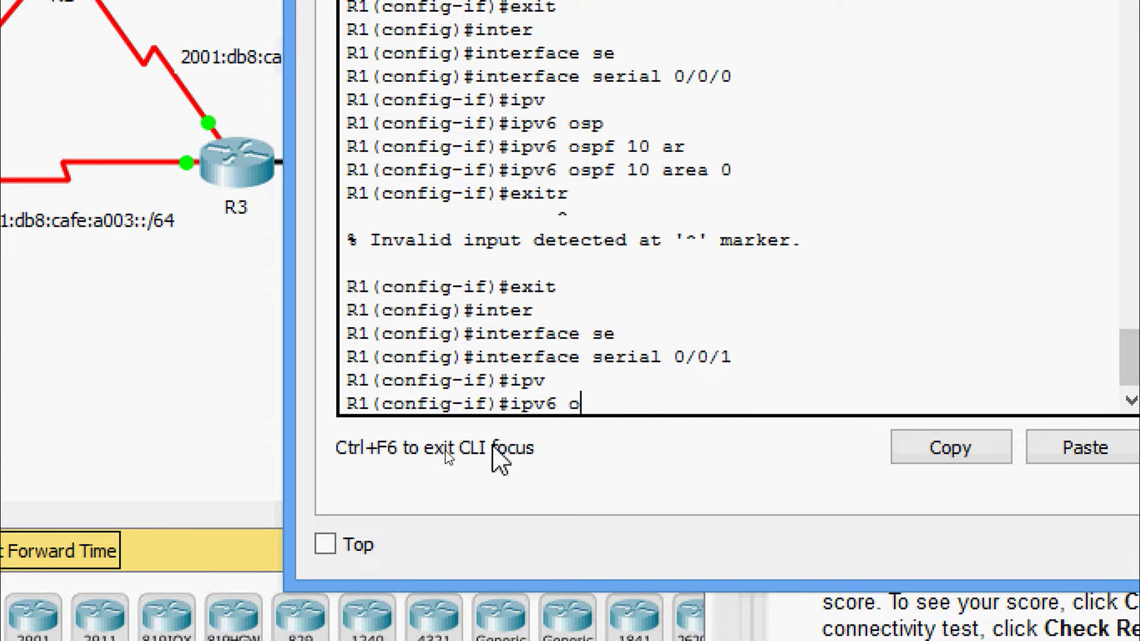
{"action": "type", "text": "s"}
{"action": "key", "text": "Tab"}
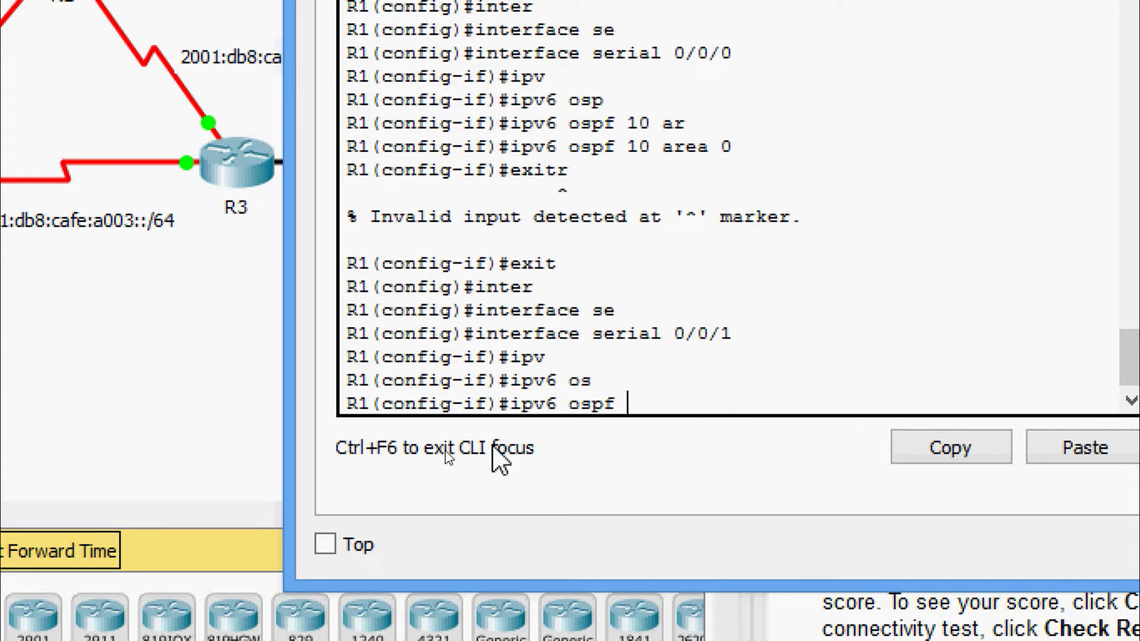
{"action": "type", "text": "10 ar"}
{"action": "key", "text": "Tab"}
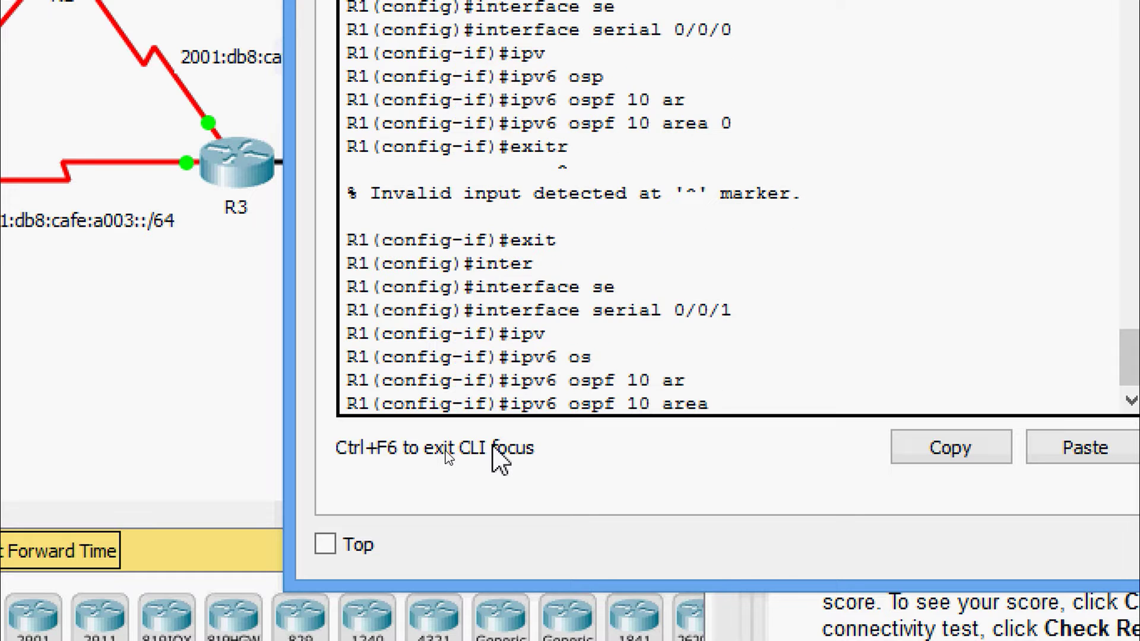
{"action": "type", "text": "0"}
{"action": "key", "text": "Return"}
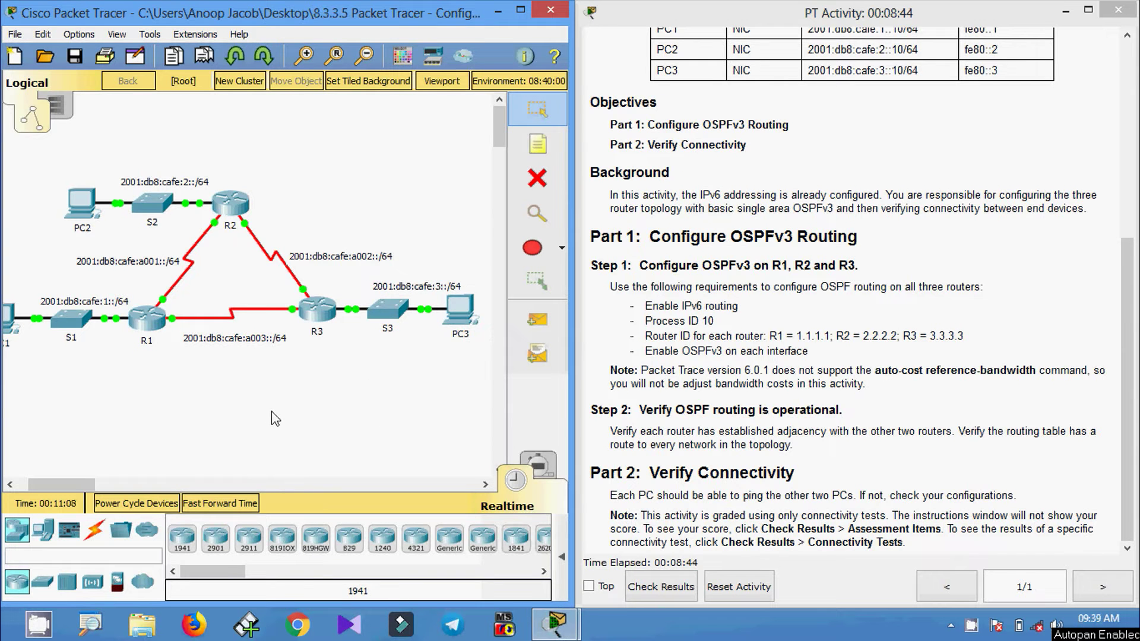
Open router R2's command line interface and enter privileged EXEC mode.
{"action": "left_click", "coordinate": [231, 203]}
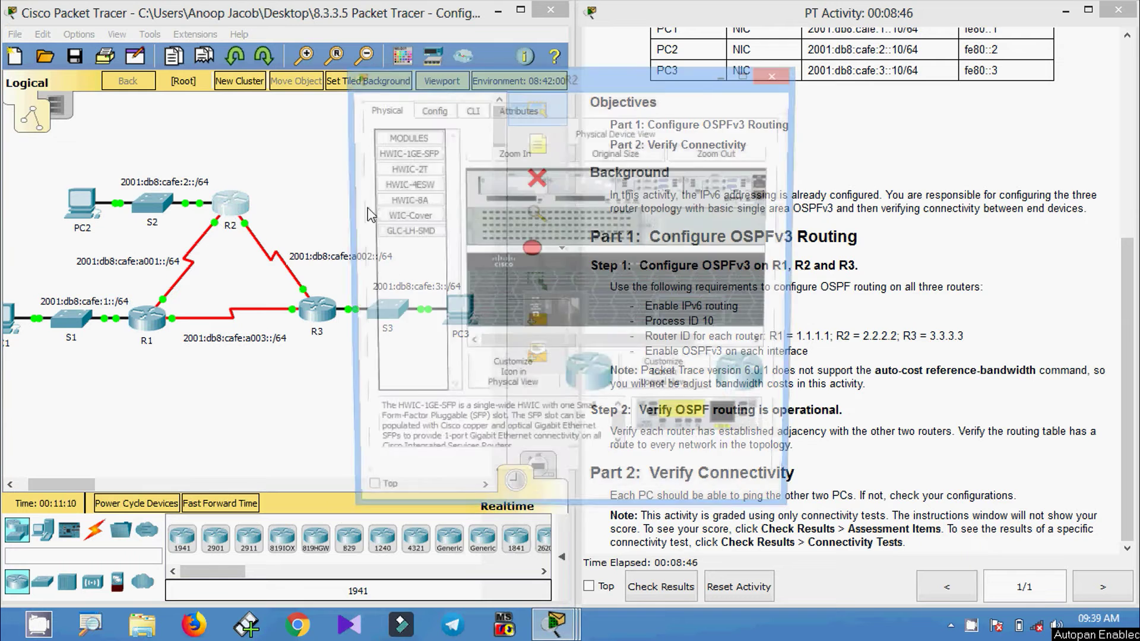
{"action": "left_click", "coordinate": [470, 109]}
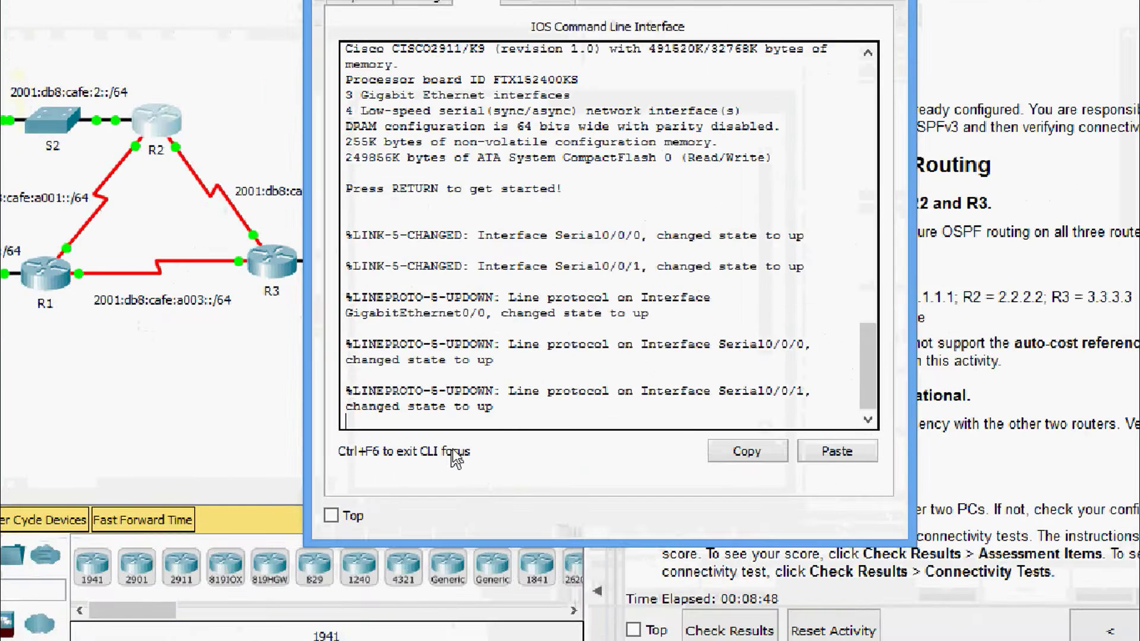
{"action": "key", "text": "Return"}
{"action": "type", "text": "ena"}
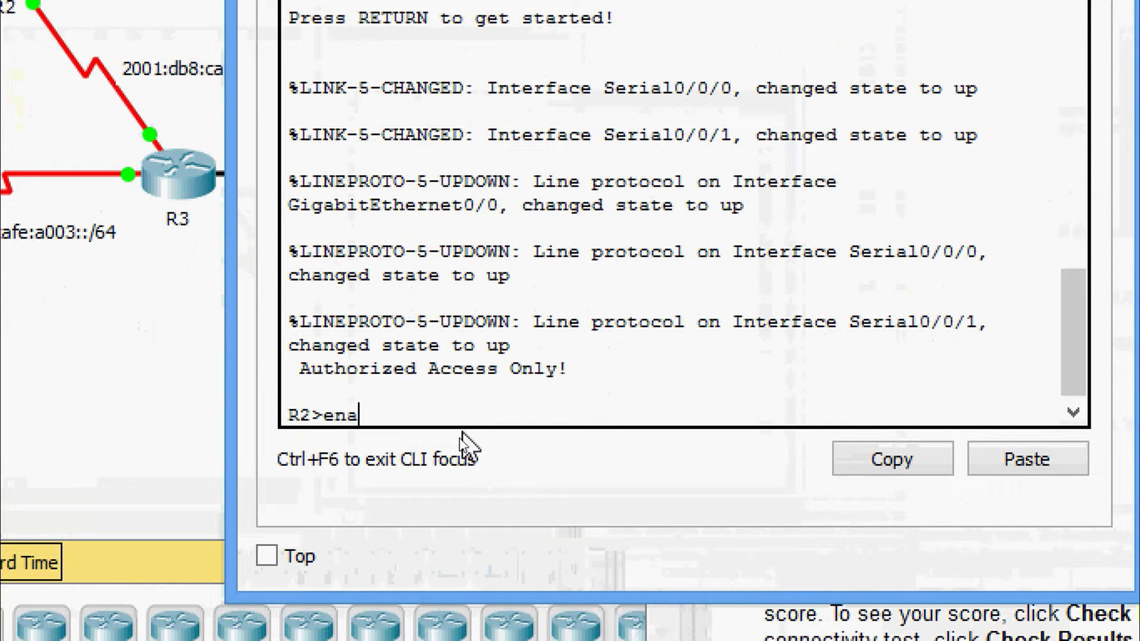
{"action": "key", "text": "Tab"}
{"action": "key", "text": "Return"}
Enter global configuration mode on R2 from privileged EXEC mode.
{"action": "type", "text": "conf"}
{"action": "key", "text": "Tab"}
{"action": "type", "text": "t"}
{"action": "key", "text": "Tab"}
{"action": "key", "text": "Return"}
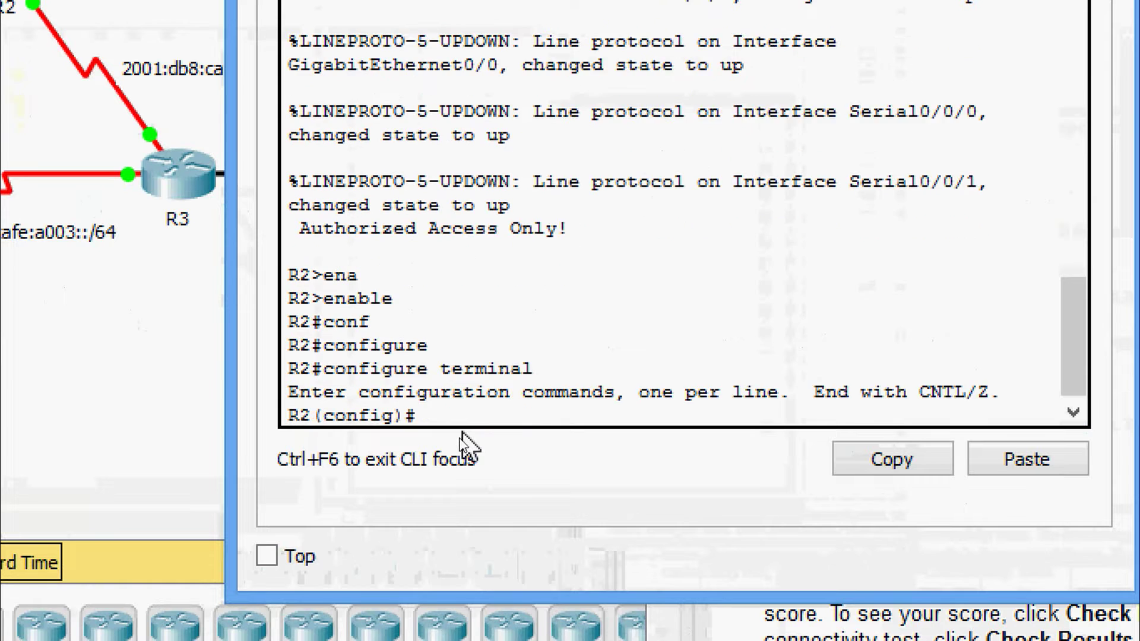
{"action": "key", "text": "Return"}
{"action": "key", "text": "Return"}
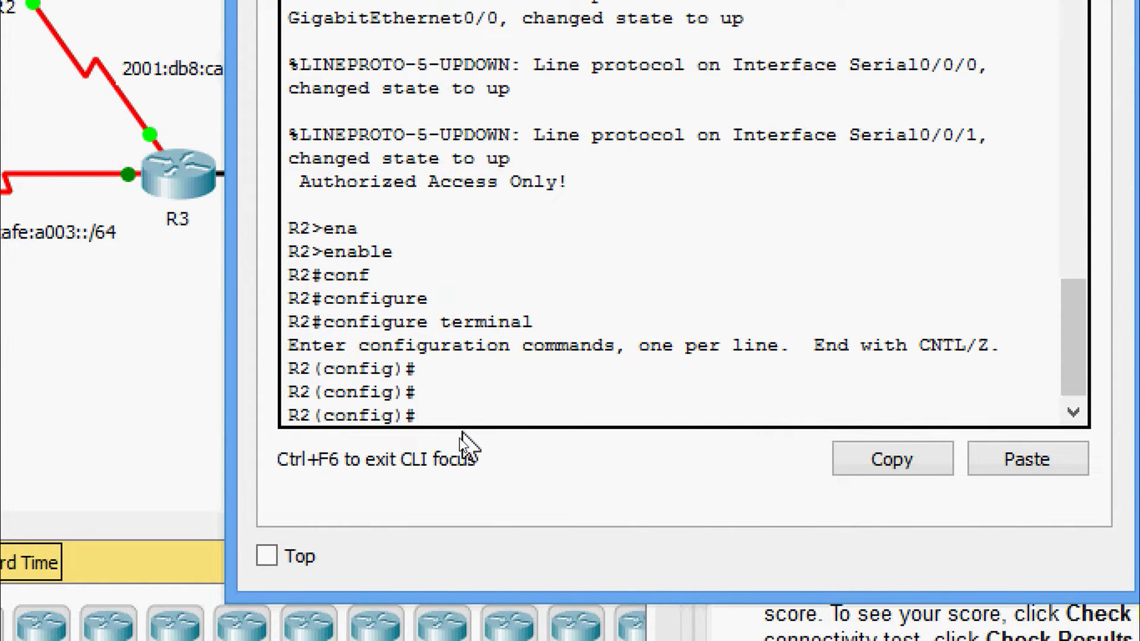
Enable IPv6 unicast routing on R2.
{"action": "type", "text": "ipv"}
{"action": "key", "text": "Tab"}
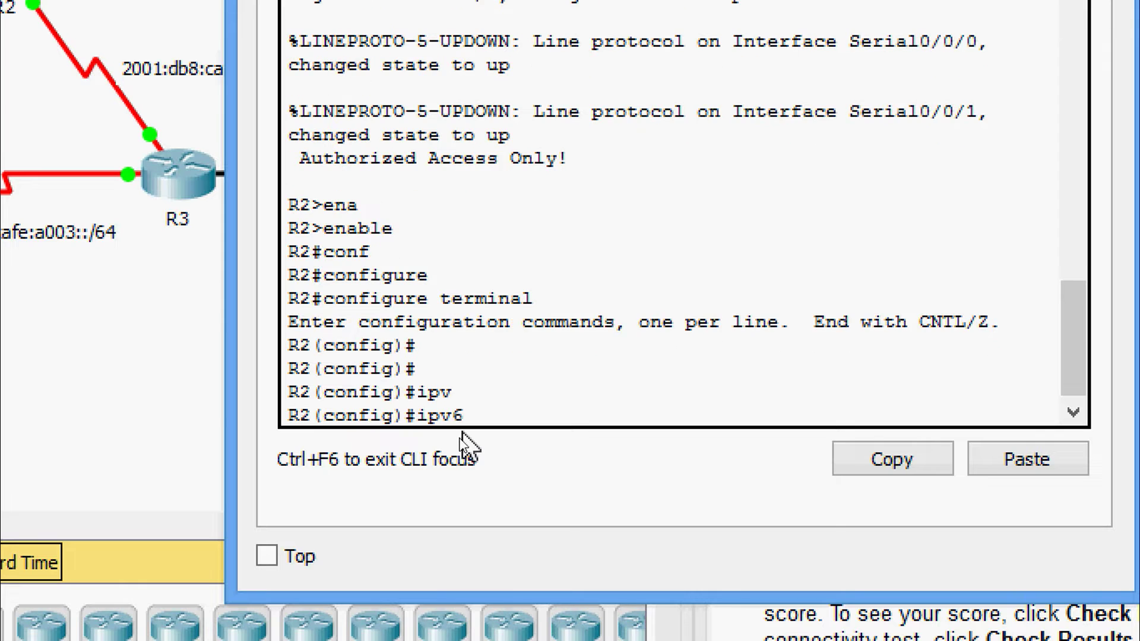
{"action": "type", "text": "uni"}
{"action": "key", "text": "Tab"}
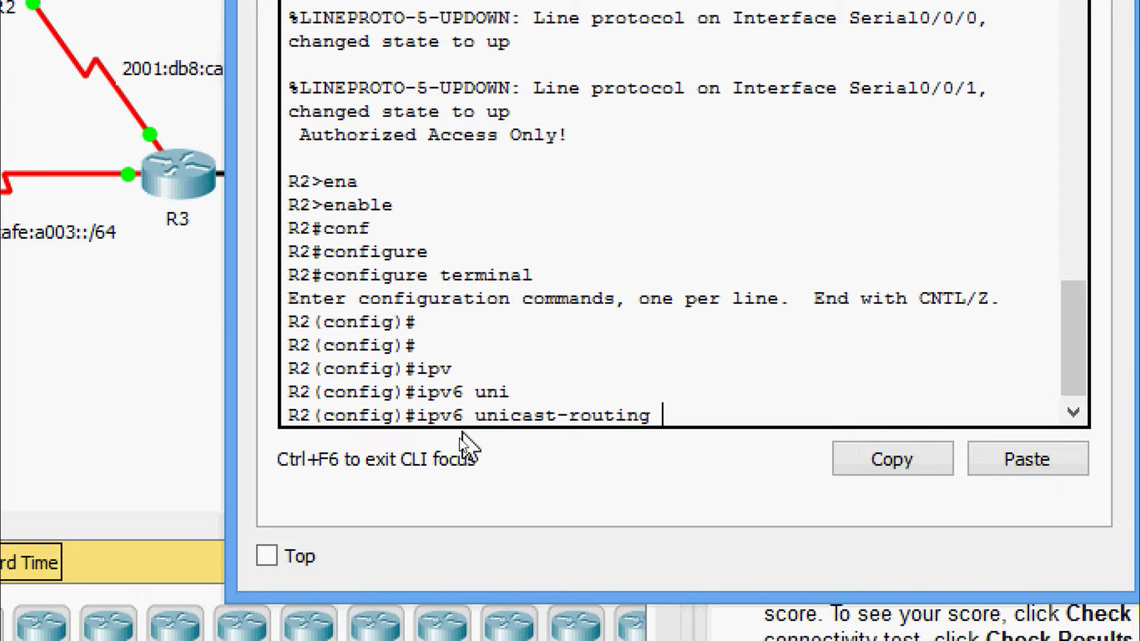
{"action": "key", "text": "Return"}
{"action": "key", "text": "Return"}
{"action": "key", "text": "Return"}
Start the IPv6 OSPF routing process with process ID 10 on R2.
{"action": "type", "text": "ipv"}
{"action": "key", "text": "Tab"}
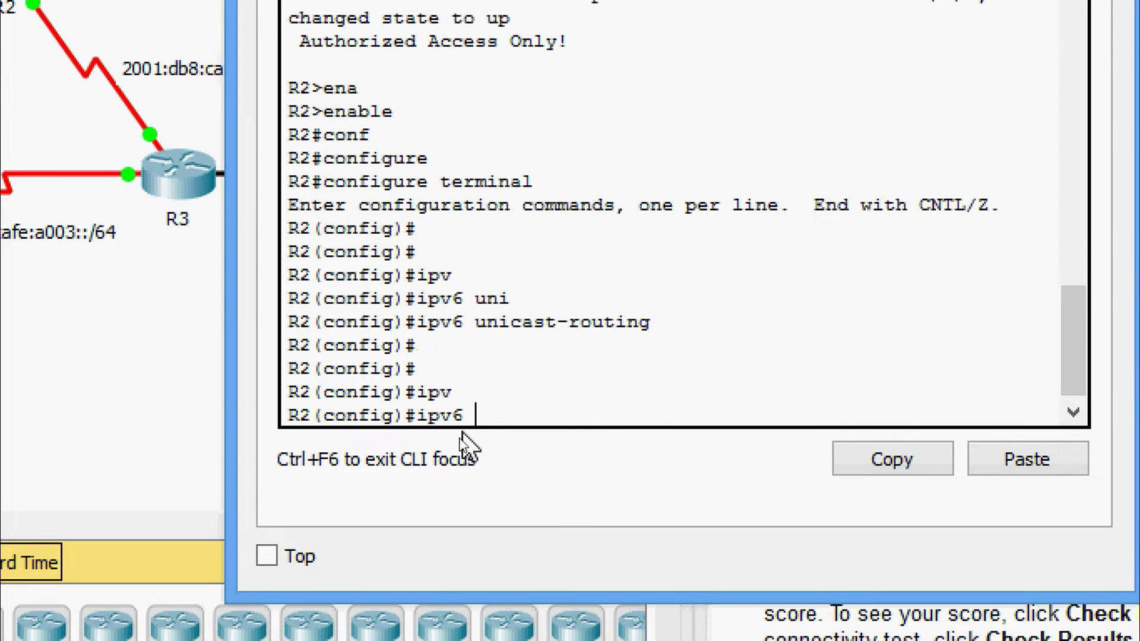
{"action": "type", "text": "rou"}
{"action": "key", "text": "Tab"}
{"action": "type", "text": "t"}
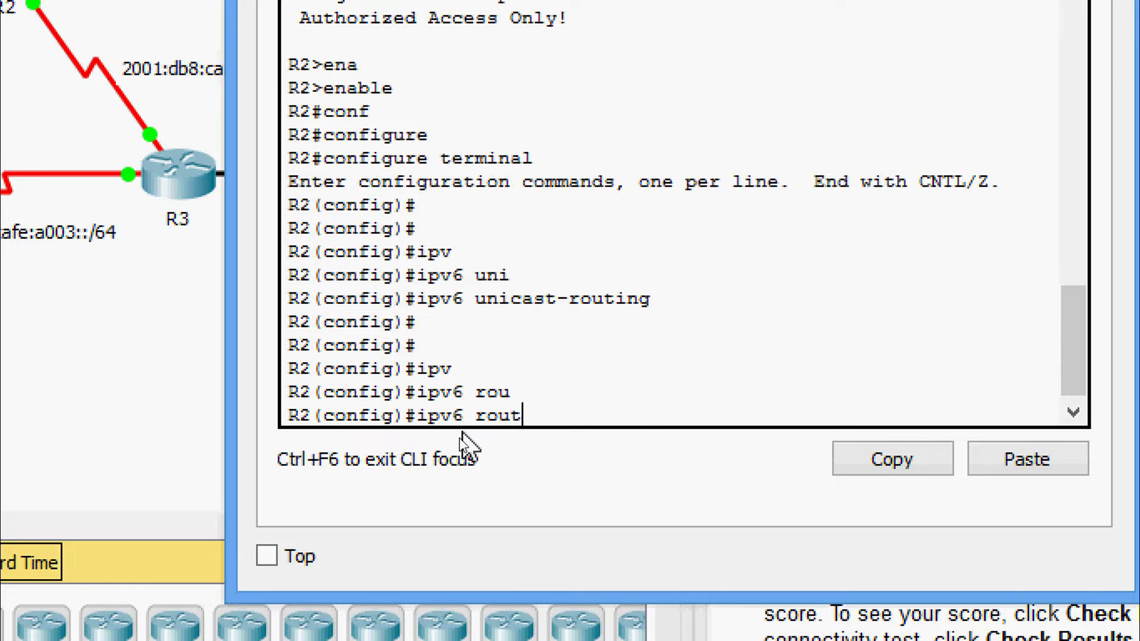
{"action": "type", "text": "er"}
{"action": "key", "text": "Tab"}
{"action": "type", "text": "os"}
{"action": "key", "text": "Tab"}
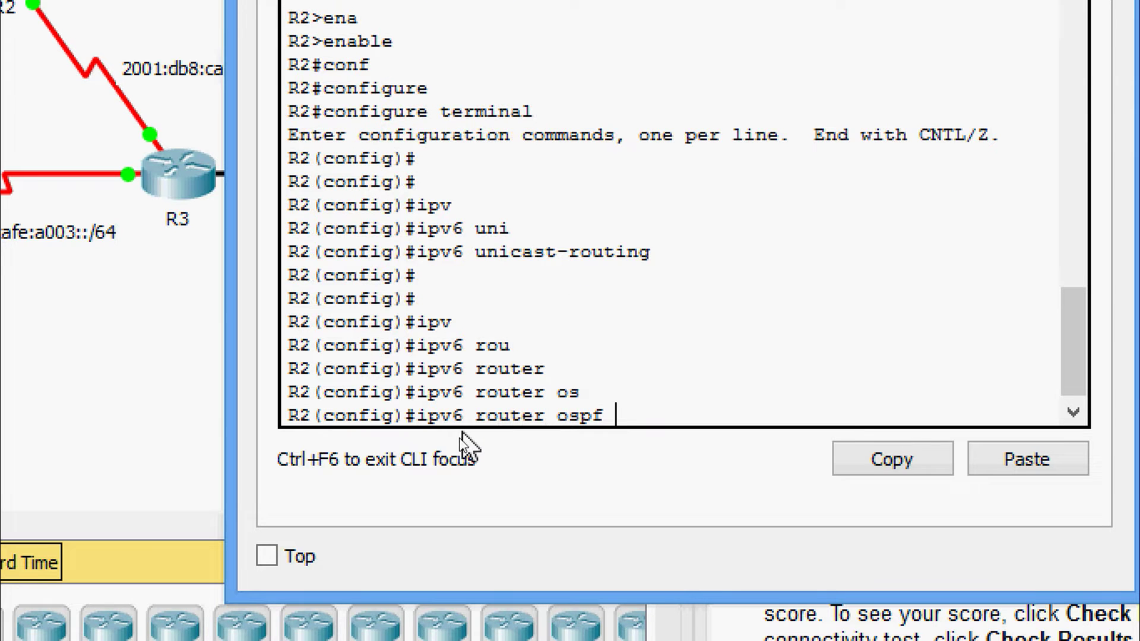
{"action": "type", "text": "10"}
{"action": "key", "text": "Return"}
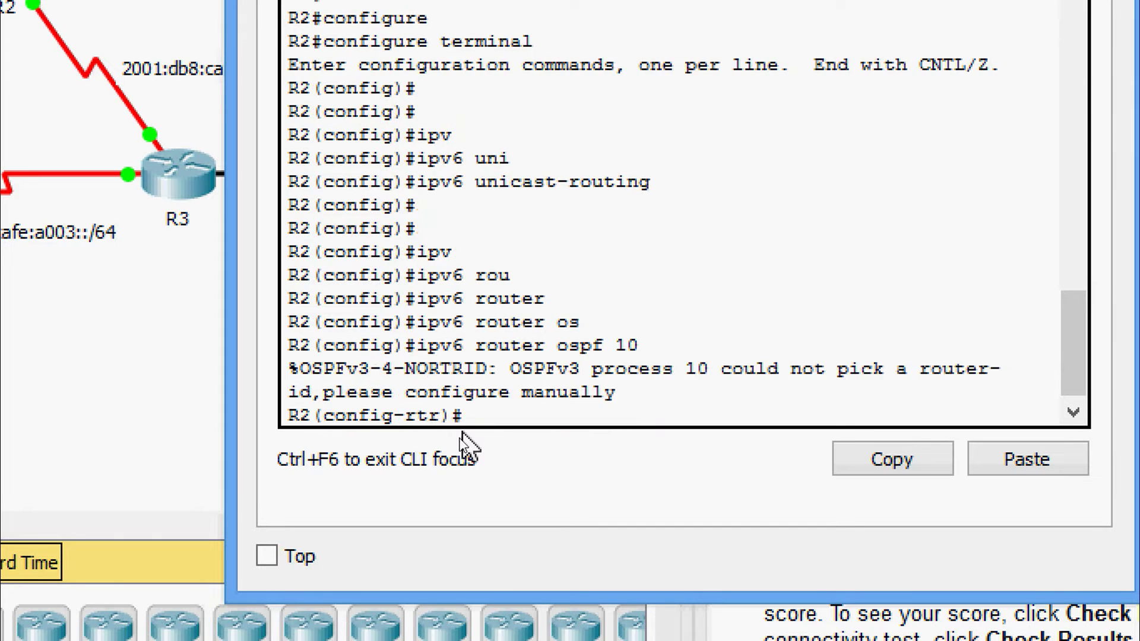
{"action": "key", "text": "Return"}
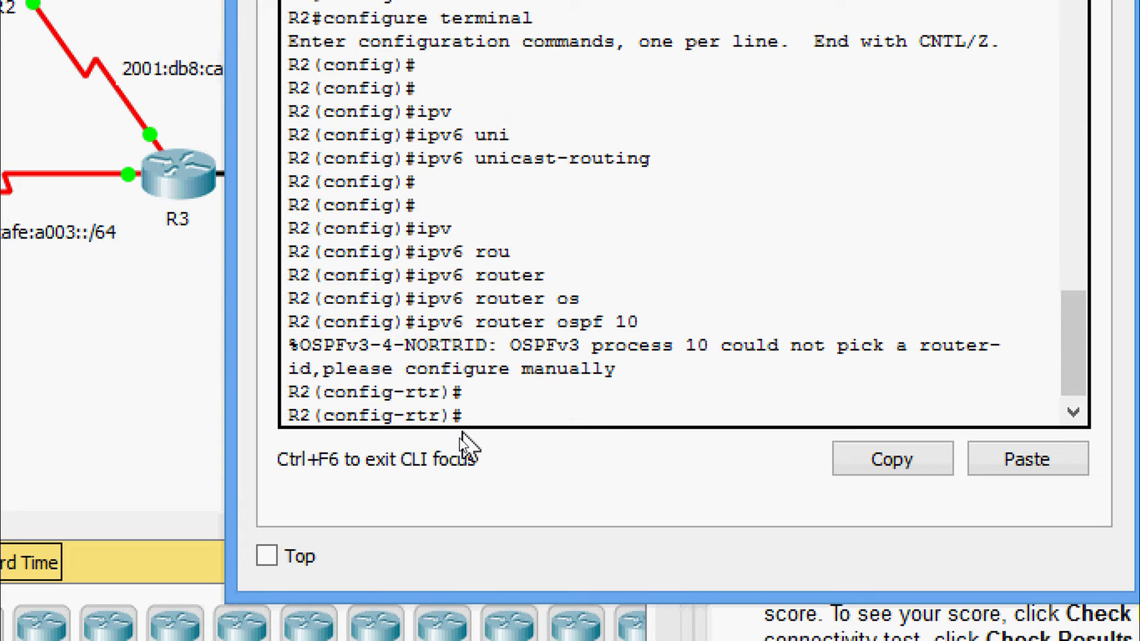
Set the router ID of R2's OSPFv3 process 10 to 2.2.2.2.
{"action": "type", "text": "router"}
{"action": "key", "text": "Tab"}
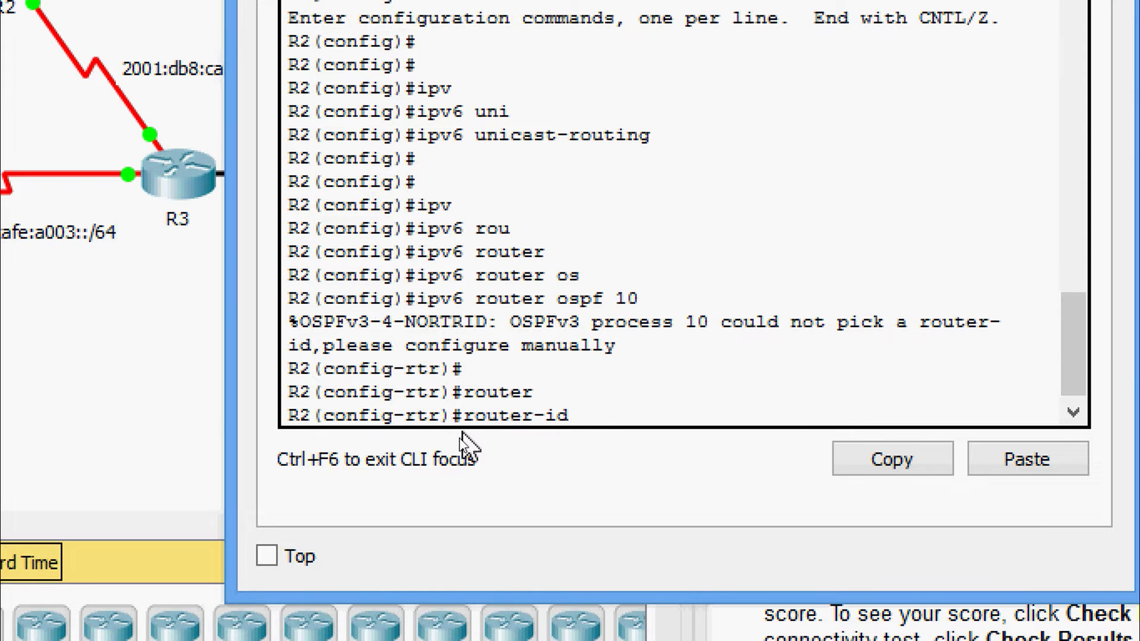
{"action": "type", "text": "2.2.2.2"}
{"action": "key", "text": "Return"}
{"action": "key", "text": "Return"}
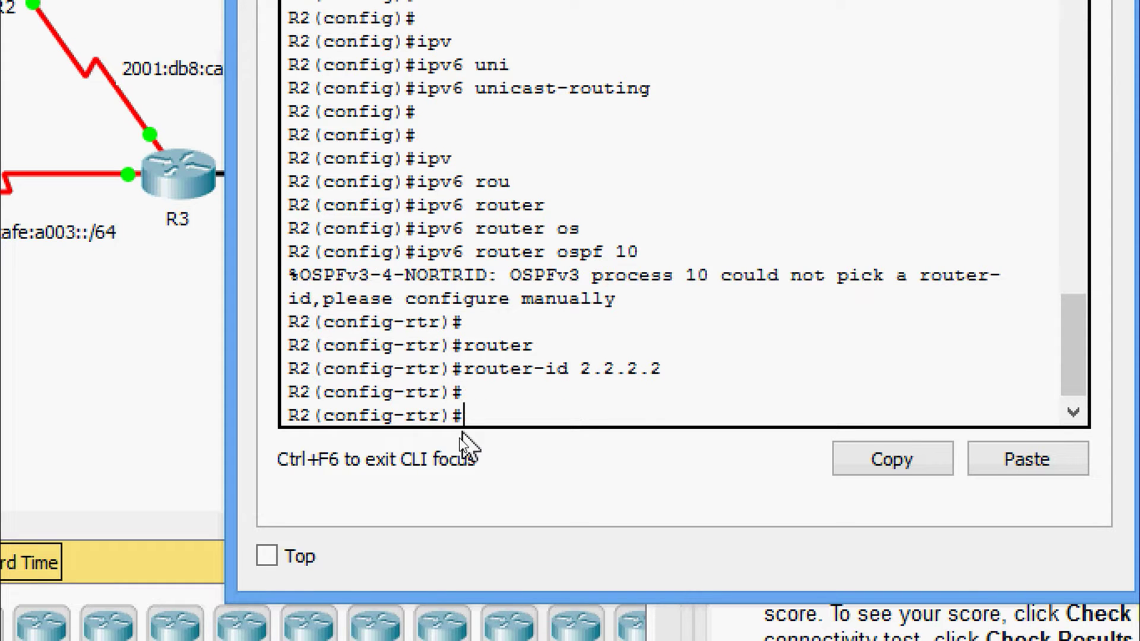
Return R2 to privileged EXEC mode and reset all of its IPv6 OSPF processes with clear ipv6 ospf process.
{"action": "key", "text": "ctrl+z"}
{"action": "key", "text": "Return"}
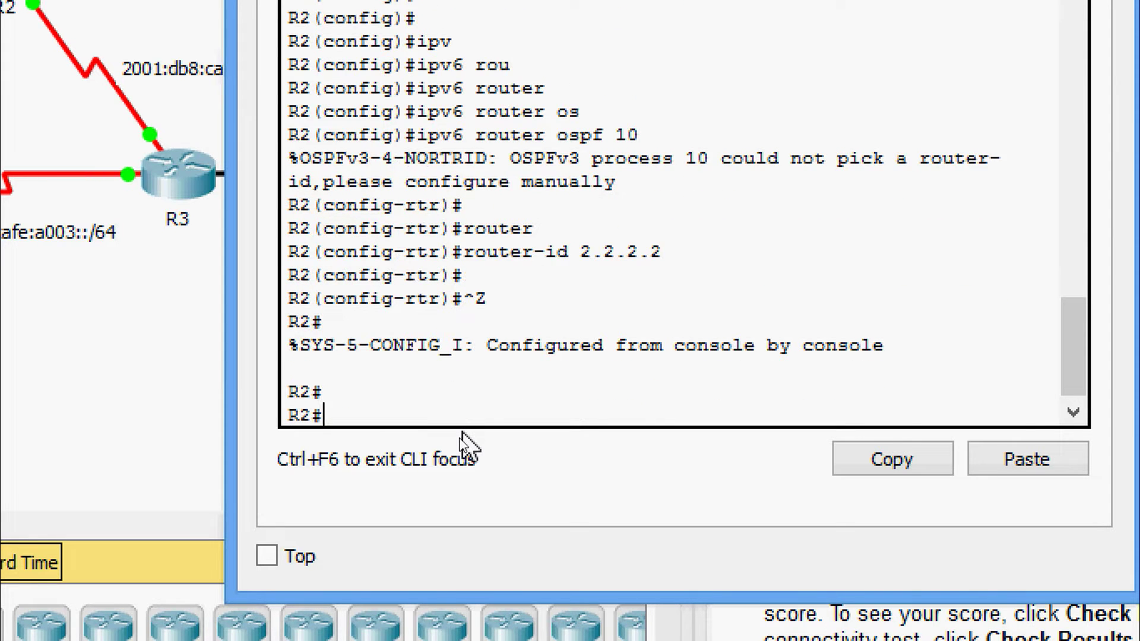
{"action": "type", "text": "clear"}
{"action": "key", "text": "Tab"}
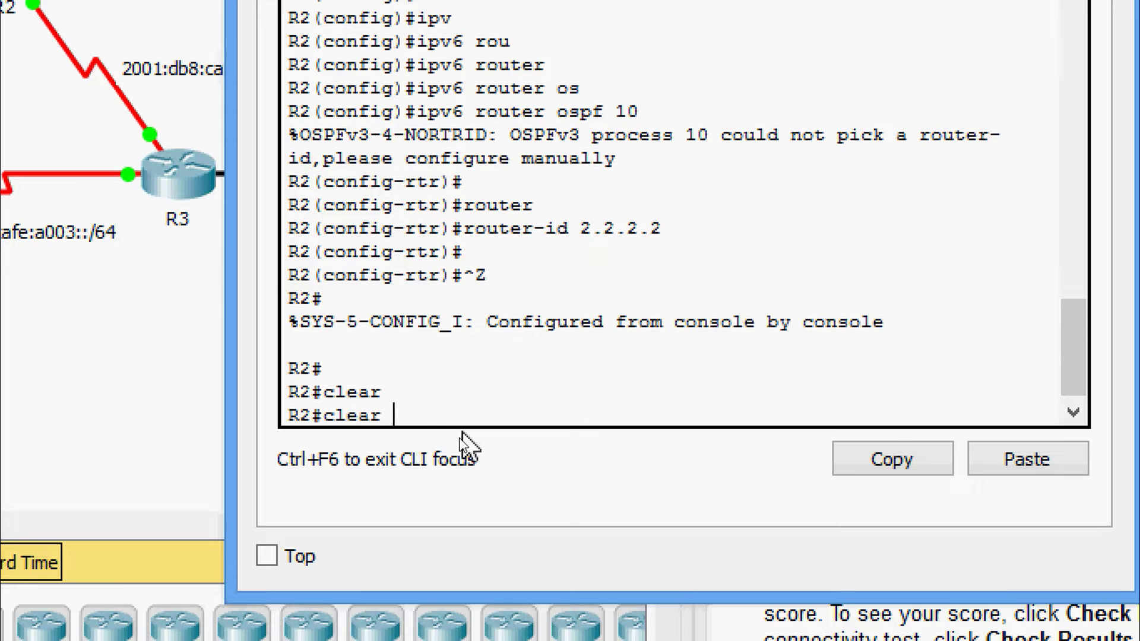
{"action": "type", "text": "ipv"}
{"action": "key", "text": "Tab"}
{"action": "type", "text": "os"}
{"action": "key", "text": "Tab"}
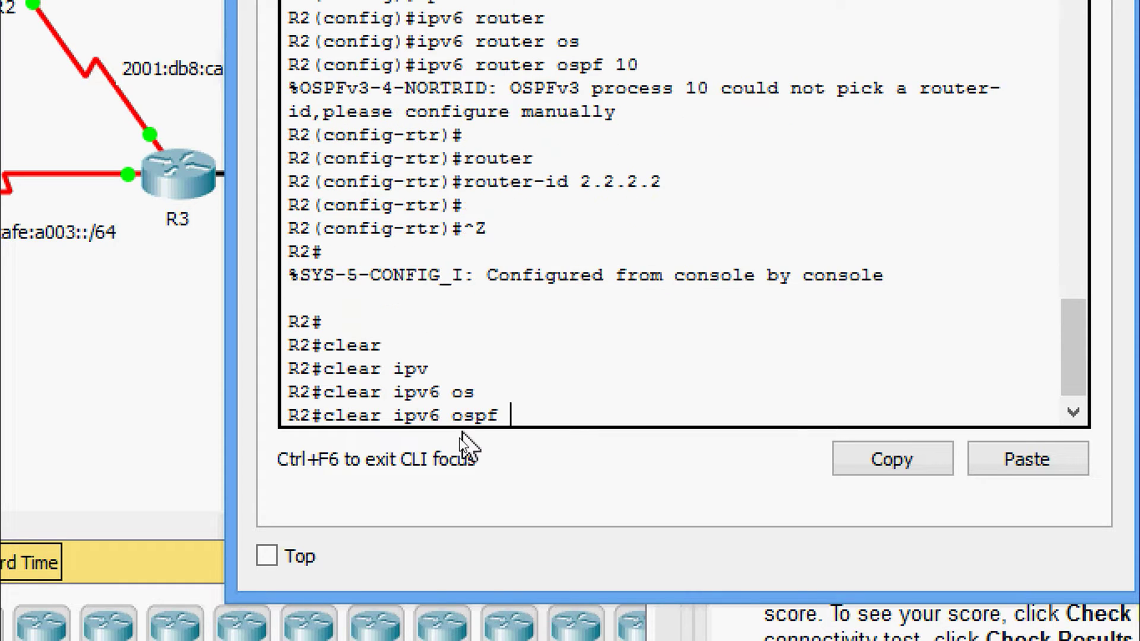
{"action": "type", "text": "pro"}
{"action": "key", "text": "Tab"}
{"action": "key", "text": "Return"}
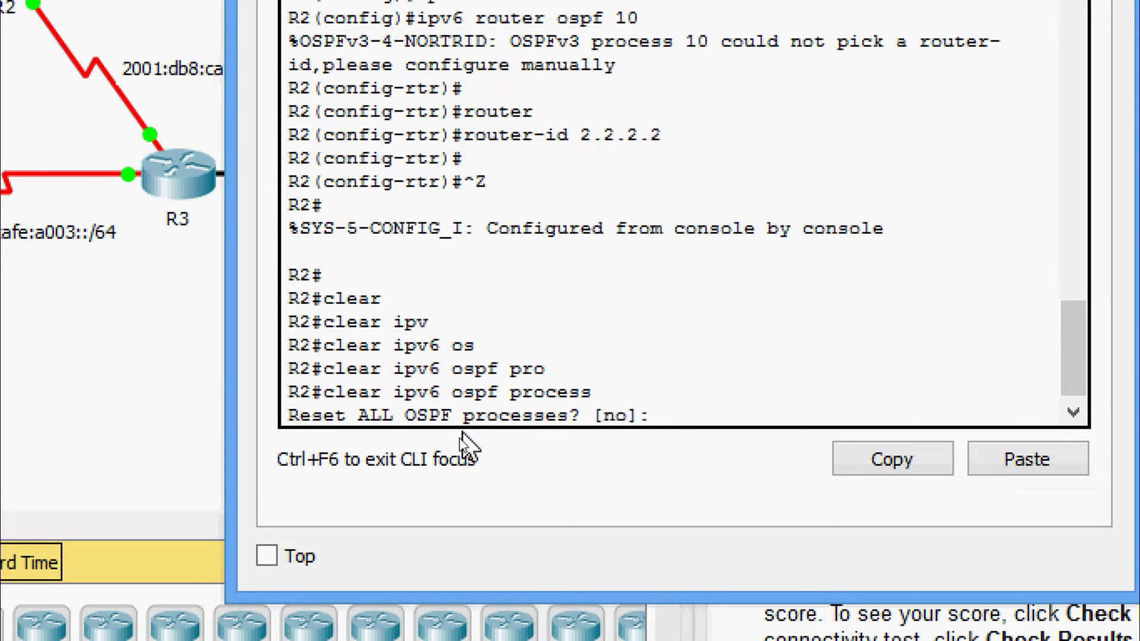
{"action": "type", "text": "y"}
{"action": "key", "text": "Return"}
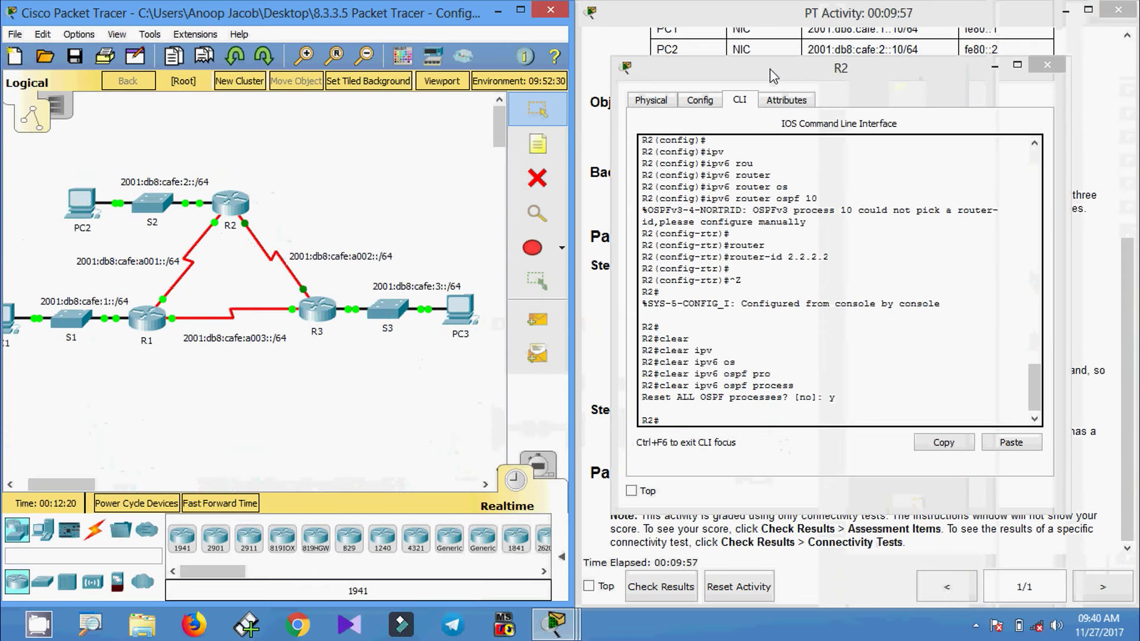
Display the brief IPv6 interface summary on R2.
{"action": "left_click_drag", "start_coordinate": [795, 143], "coordinate": [682, 65]}
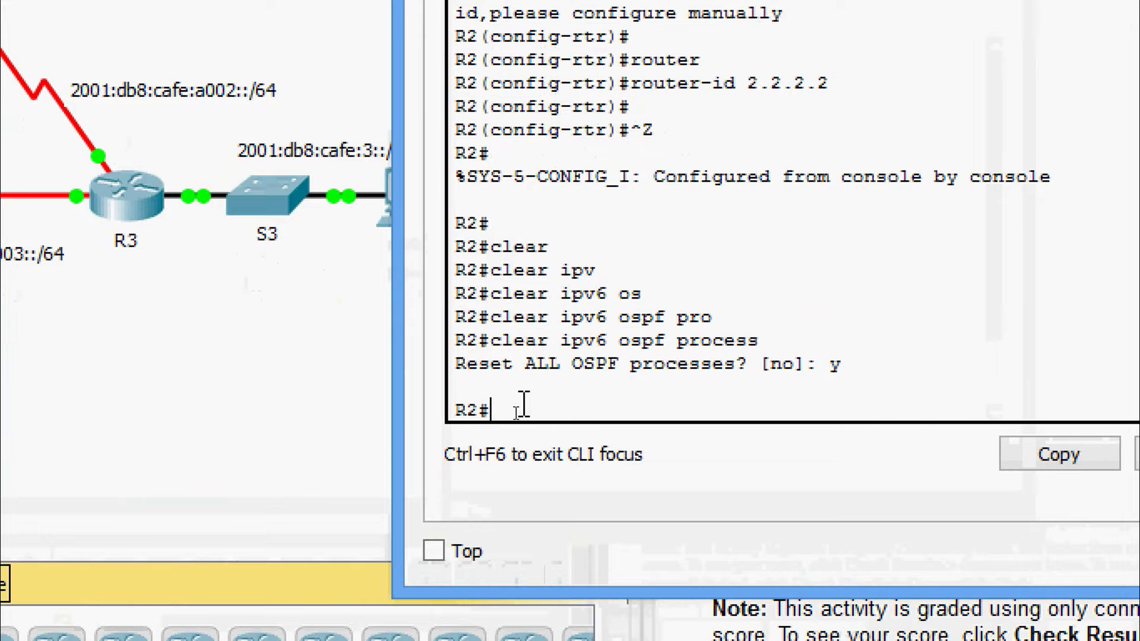
{"action": "type", "text": "sh"}
{"action": "key", "text": "Tab"}
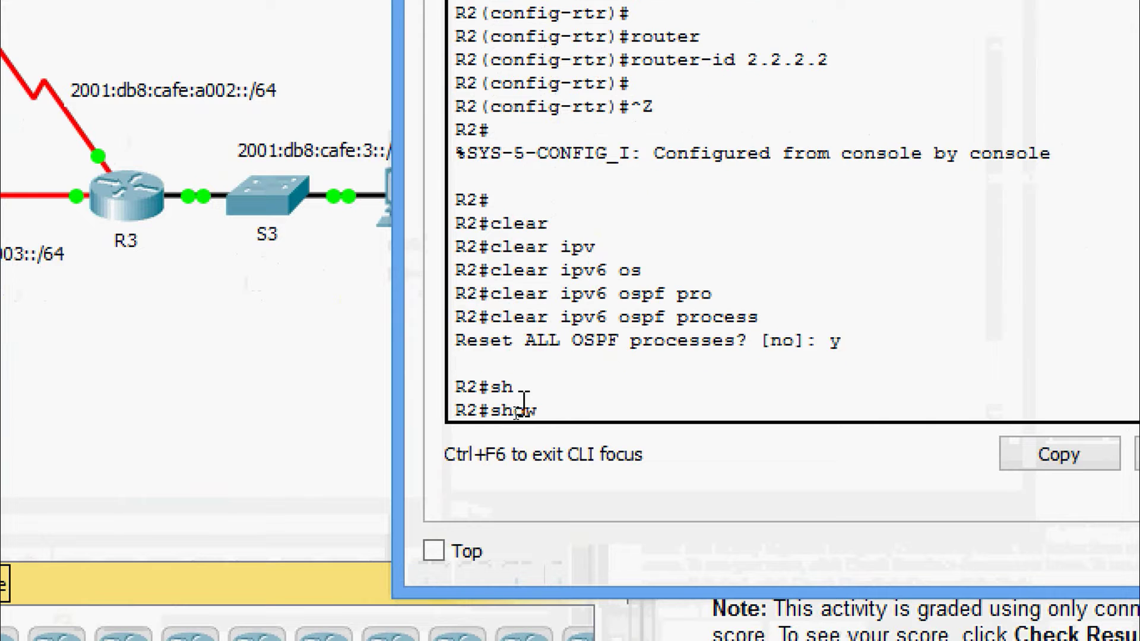
{"action": "type", "text": "ipv"}
{"action": "key", "text": "Tab"}
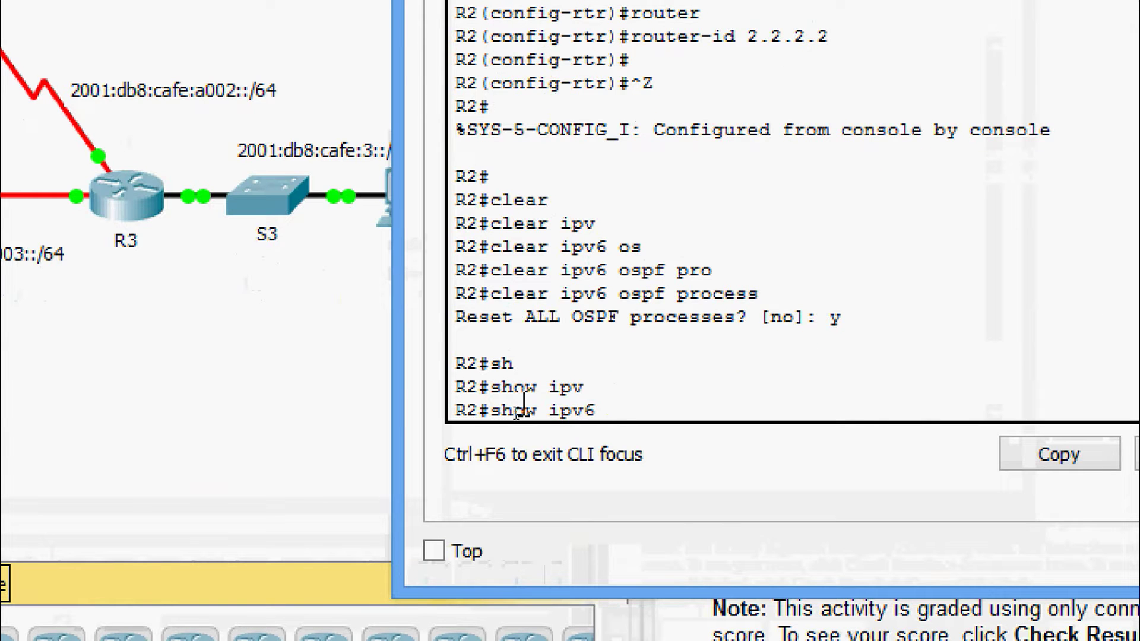
{"action": "type", "text": "inter"}
{"action": "key", "text": "Tab"}
{"action": "type", "text": "b"}
{"action": "key", "text": "Tab"}
{"action": "key", "text": "Return"}
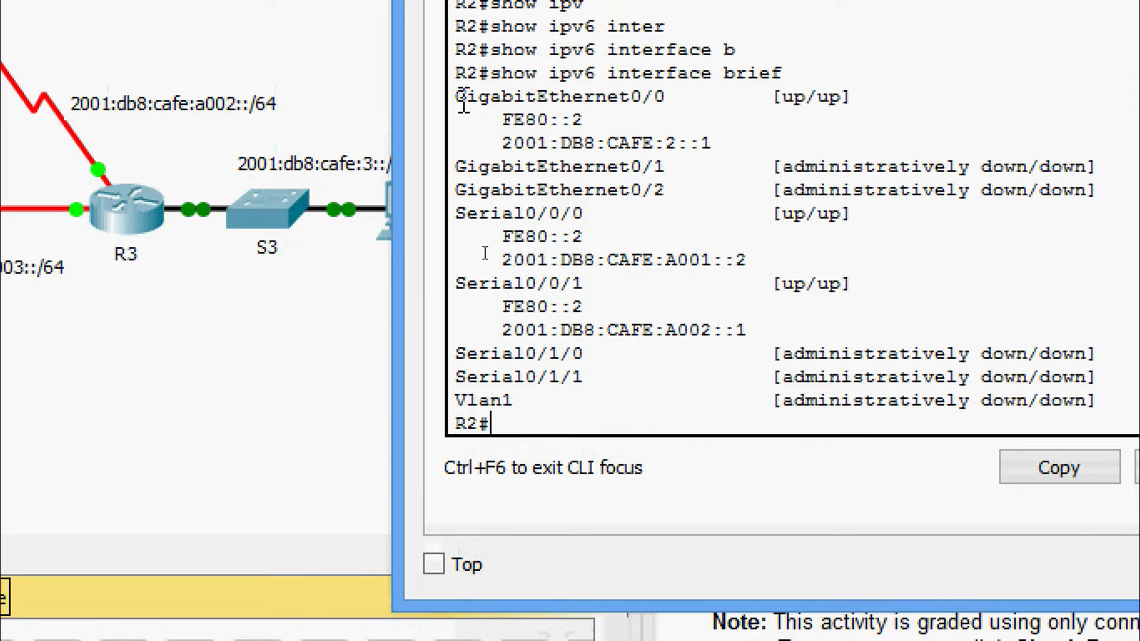
Highlight GigabitEthernet0/0, Serial0/0/0 and Serial0/0/1 one after another in R2's interface summary.
{"action": "left_click_drag", "start_coordinate": [464, 103], "coordinate": [677, 104]}
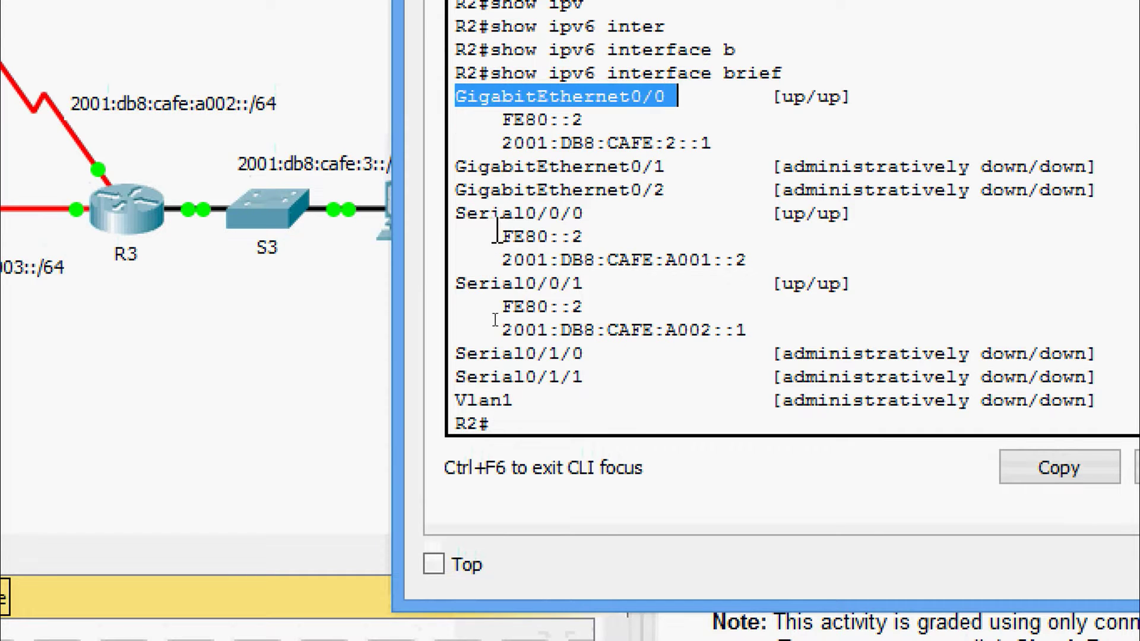
{"action": "left_click_drag", "start_coordinate": [456, 214], "coordinate": [597, 215]}
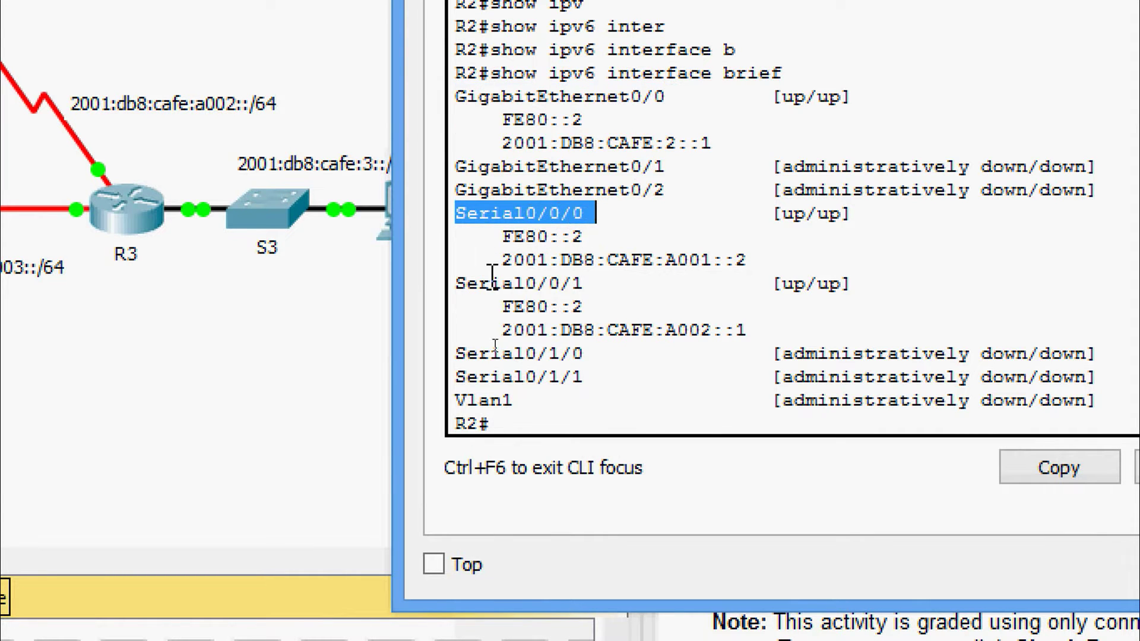
{"action": "left_click_drag", "start_coordinate": [457, 284], "coordinate": [595, 289]}
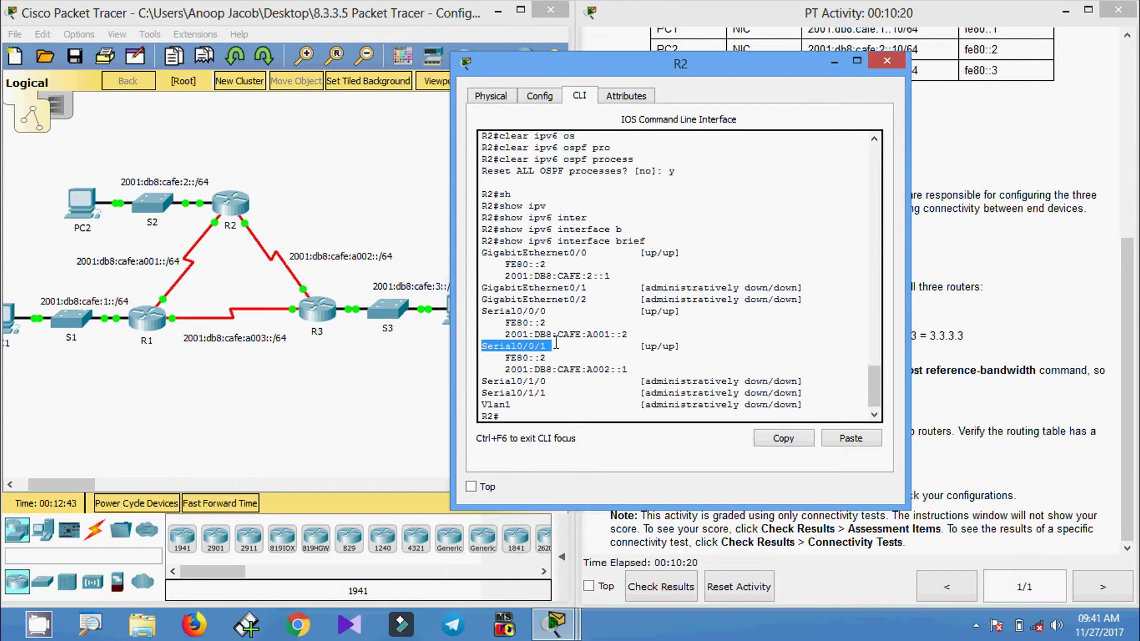
{"action": "left_click", "coordinate": [526, 300]}
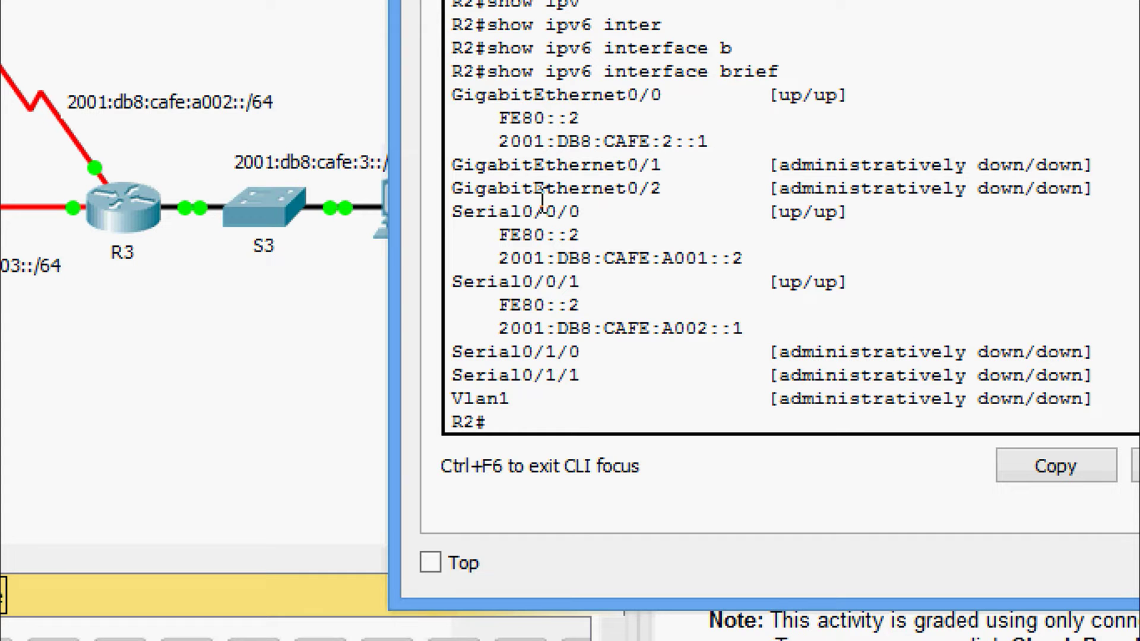
Enter global configuration mode on R2 from privileged EXEC mode.
{"action": "type", "text": "conf"}
{"action": "key", "text": "Tab"}
{"action": "type", "text": "t"}
{"action": "key", "text": "Tab"}
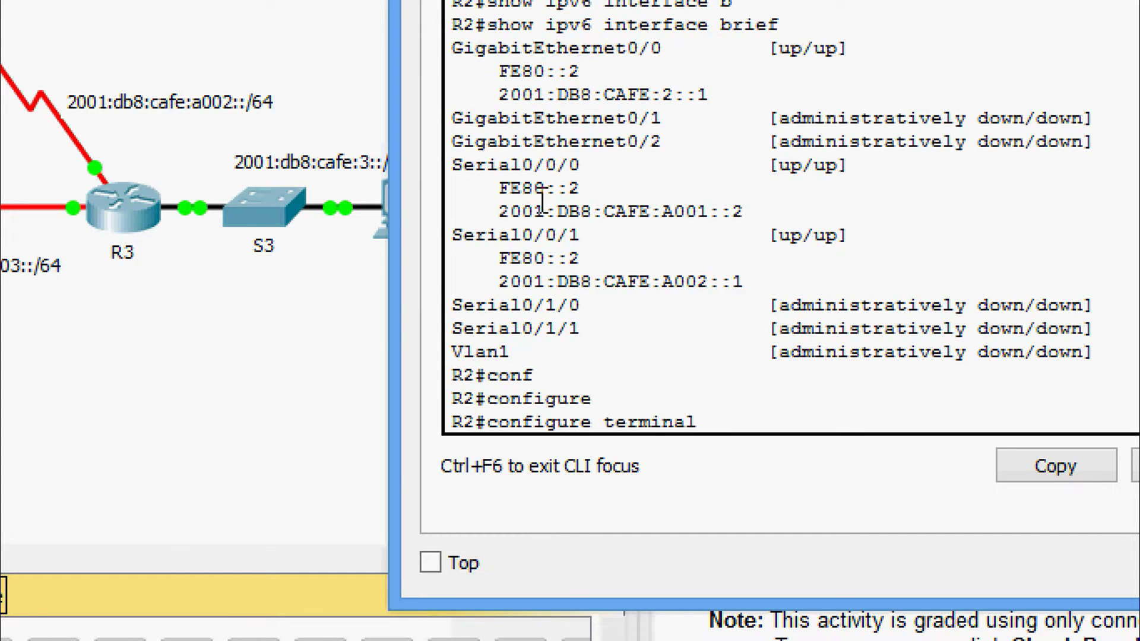
{"action": "key", "text": "Return"}
{"action": "key", "text": "Return"}
Enter interface configuration mode for GigabitEthernet 0/0 on R2.
{"action": "type", "text": "inter"}
{"action": "key", "text": "Tab"}
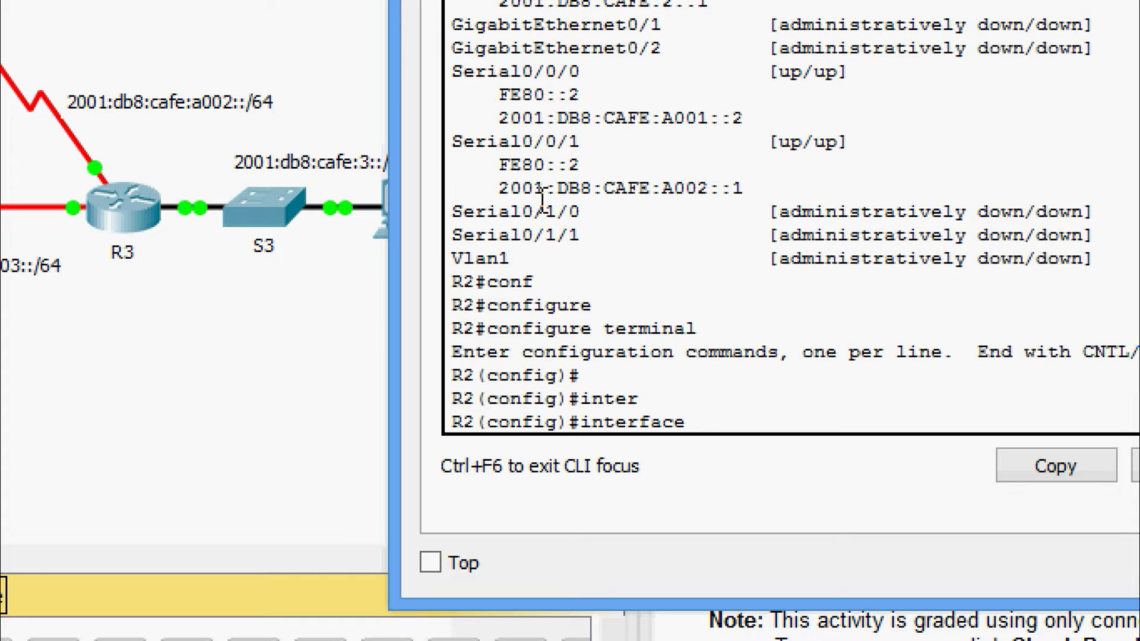
{"action": "type", "text": "gi"}
{"action": "key", "text": "Tab"}
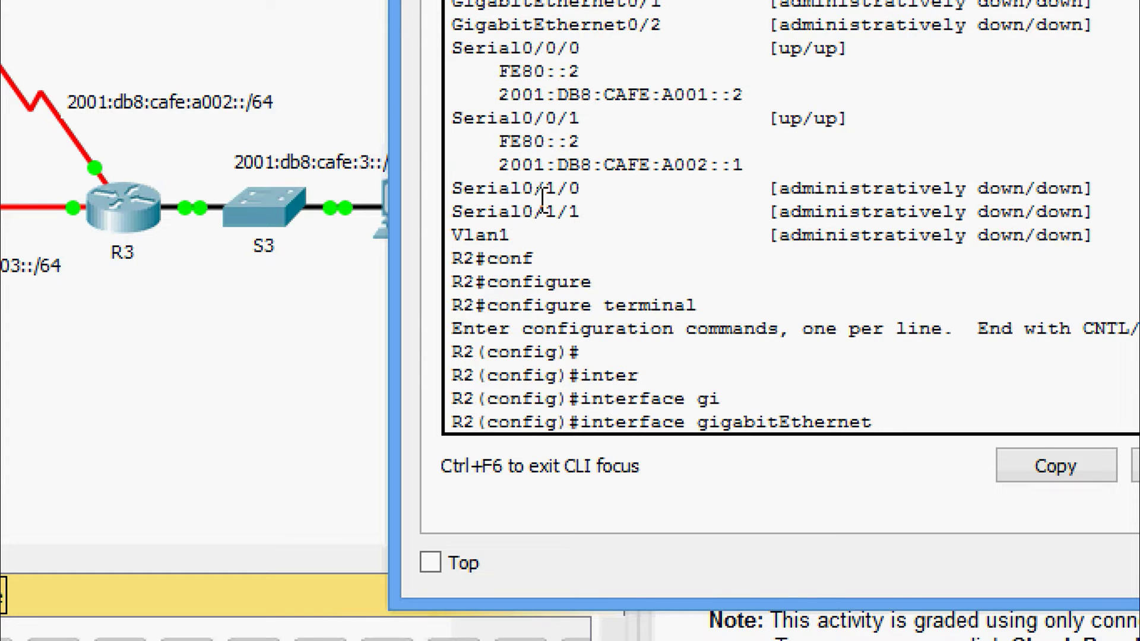
{"action": "type", "text": "0/0"}
{"action": "key", "text": "Return"}
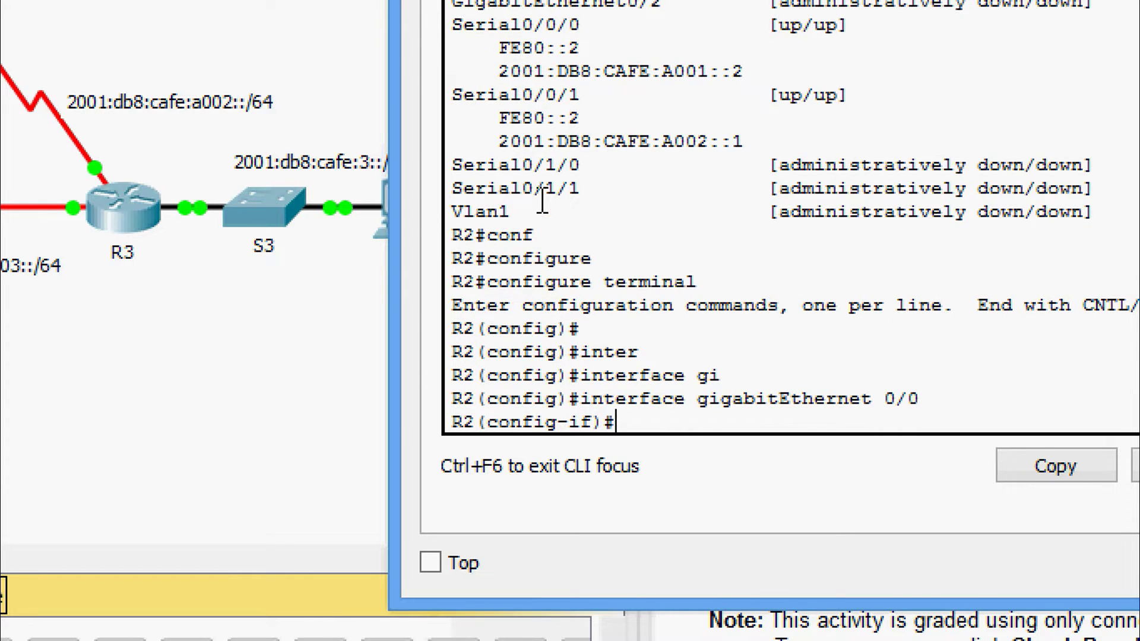
Enable IPv6 OSPF process 10 in area 0 on R2's GigabitEthernet 0/0 and return to global configuration mode.
{"action": "type", "text": "ipv"}
{"action": "key", "text": "Tab"}
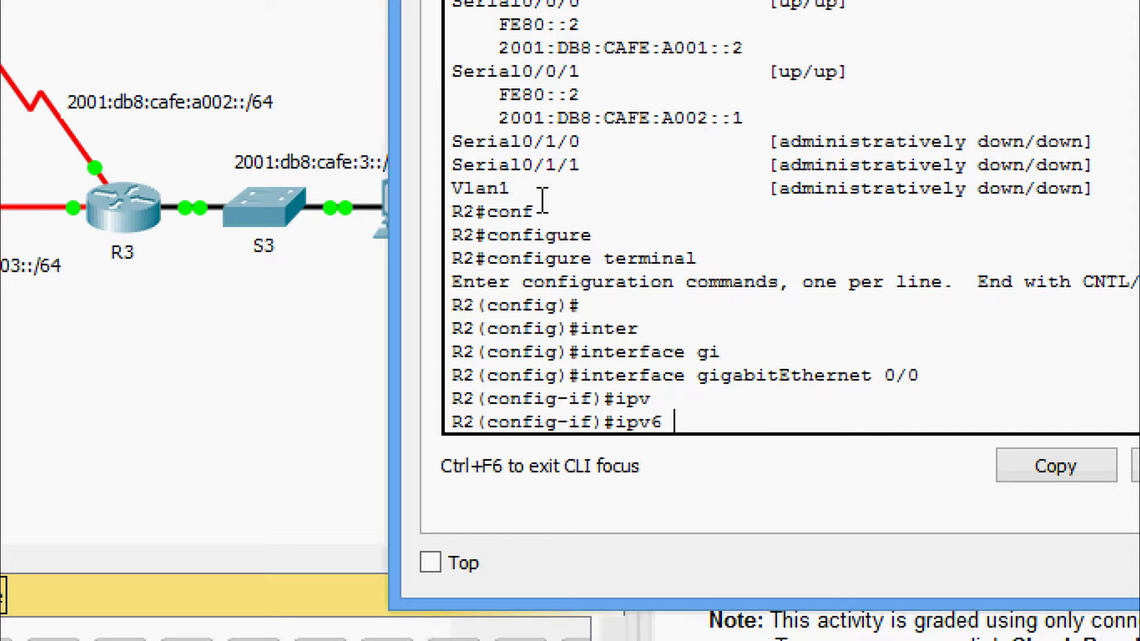
{"action": "type", "text": "os"}
{"action": "key", "text": "Tab"}
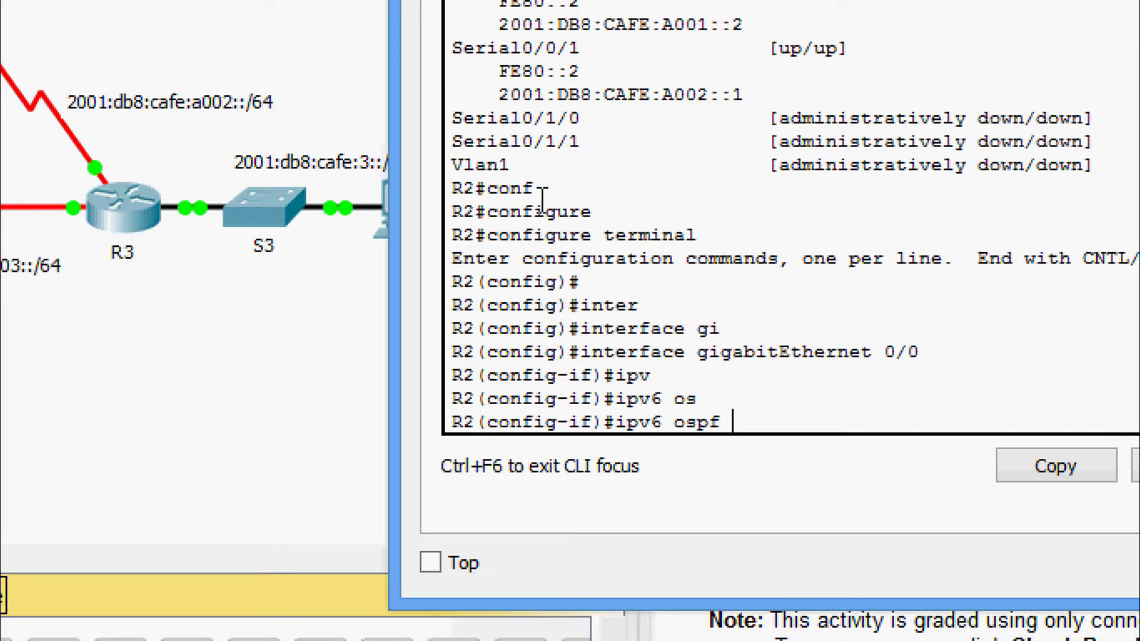
{"action": "type", "text": "10 ar"}
{"action": "key", "text": "Tab"}
{"action": "type", "text": "0"}
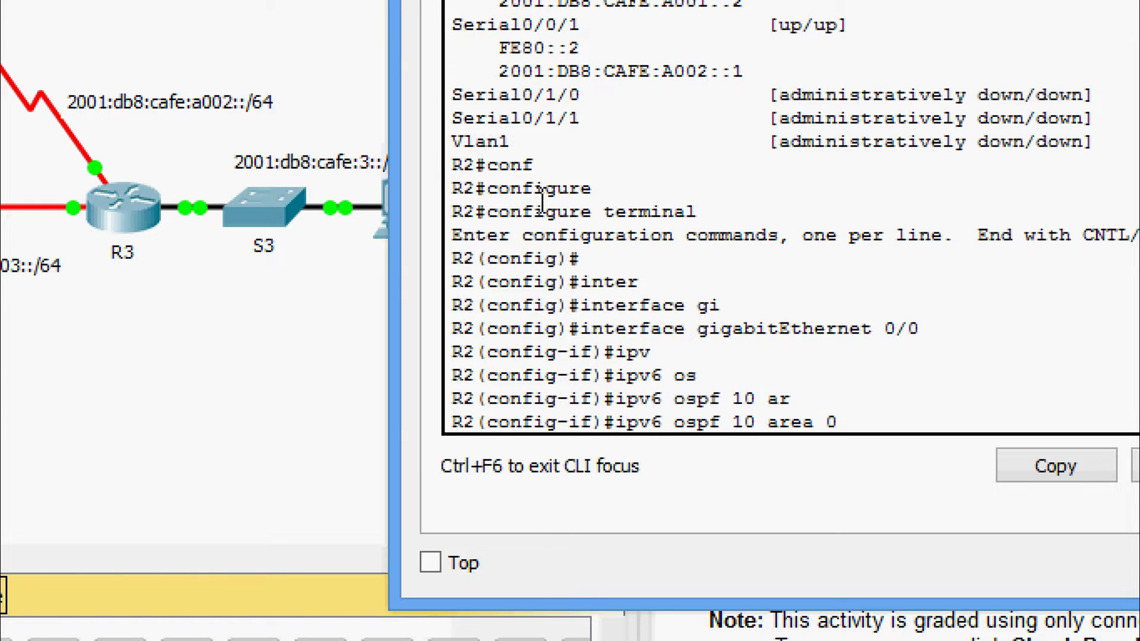
{"action": "key", "text": "Return"}
{"action": "type", "text": "exit"}
{"action": "key", "text": "Return"}
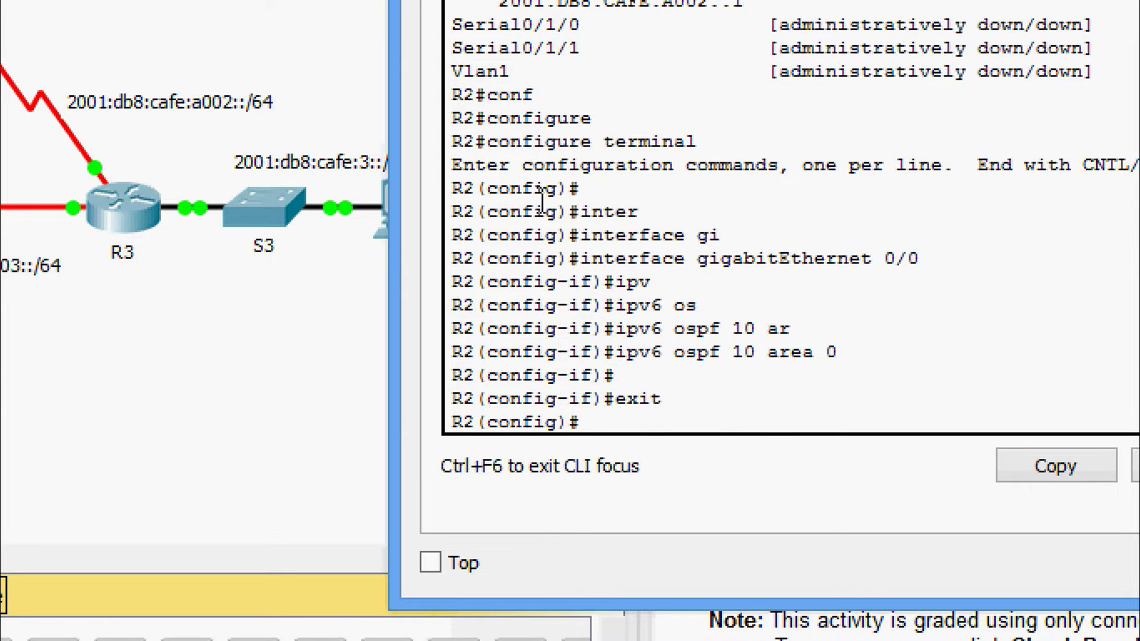
Enter interface configuration mode for Serial 0/0/0 on R2.
{"action": "type", "text": "inter"}
{"action": "key", "text": "Tab"}
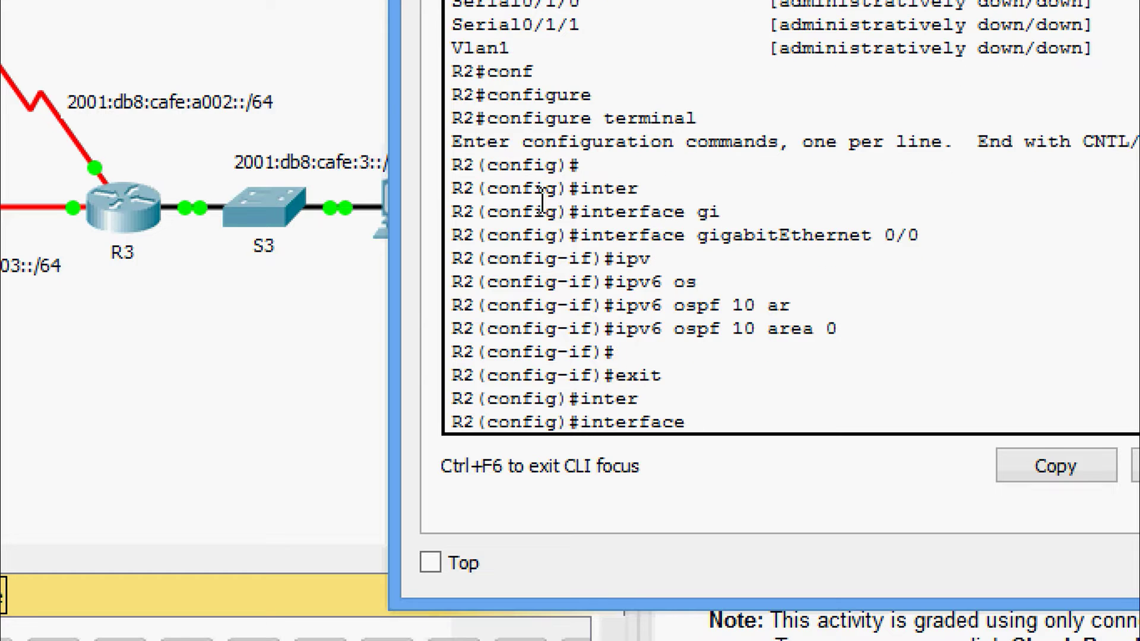
{"action": "type", "text": "se"}
{"action": "key", "text": "Tab"}
{"action": "type", "text": "0/0/0"}
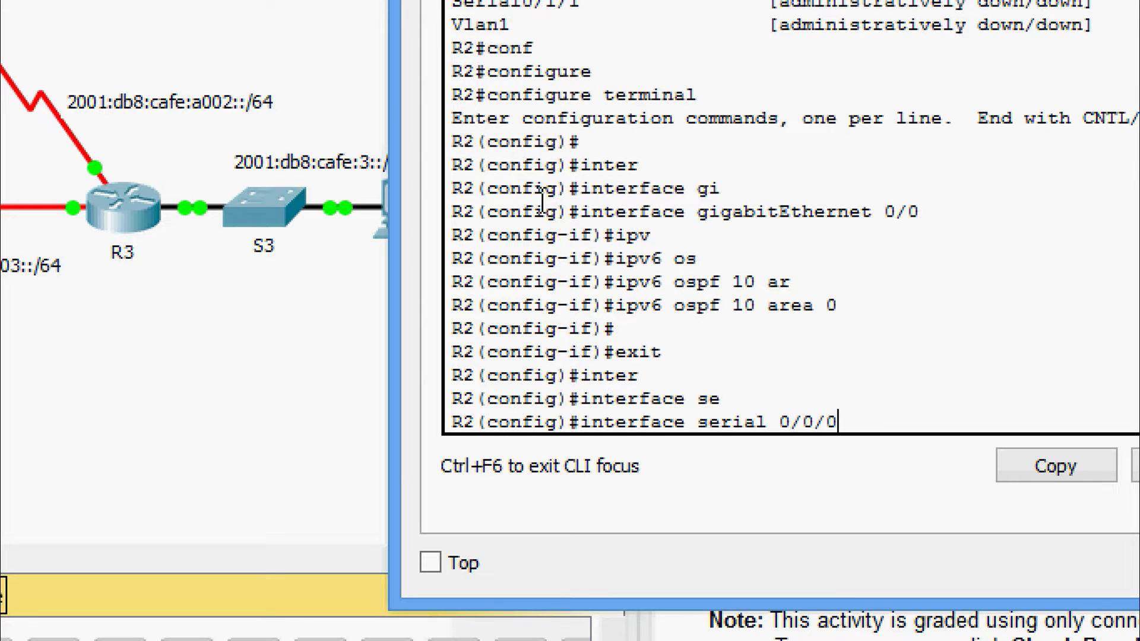
{"action": "key", "text": "Return"}
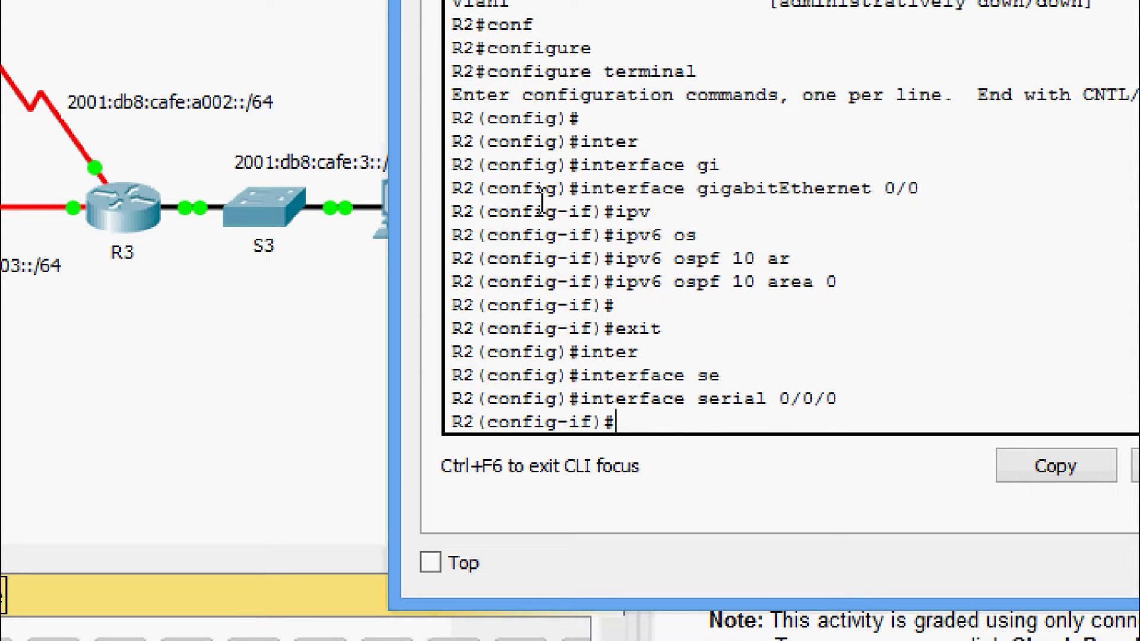
Enable IPv6 OSPF process 10 in area 0 on R2's Serial 0/0/0 and return to global configuration mode.
{"action": "type", "text": "ipv"}
{"action": "key", "text": "Tab"}
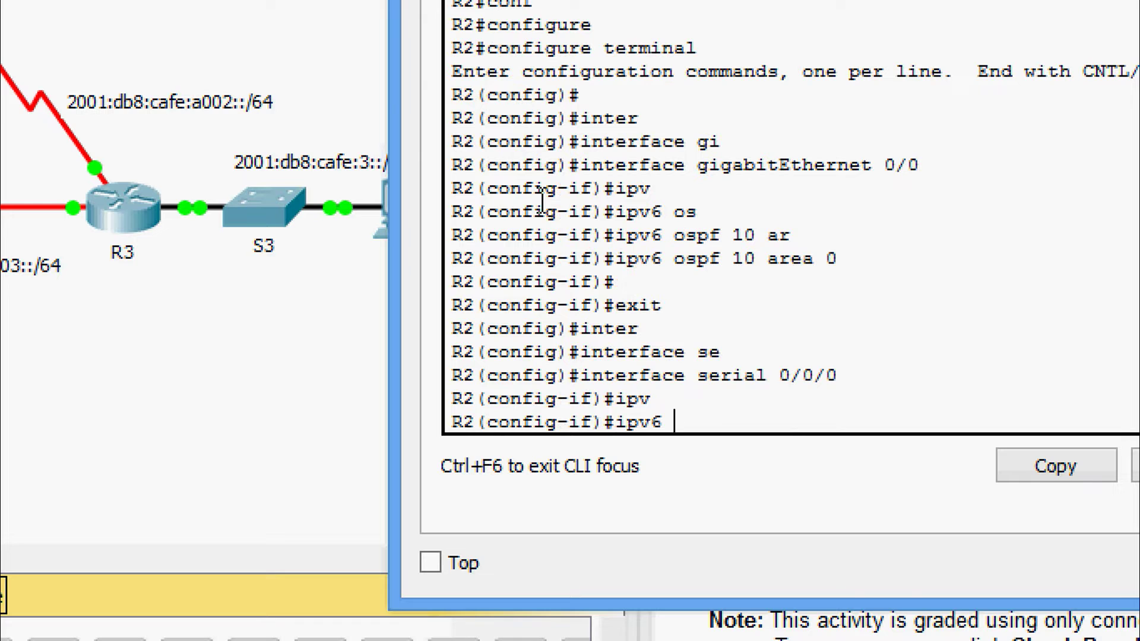
{"action": "type", "text": "os"}
{"action": "key", "text": "Tab"}
{"action": "type", "text": "10 "}
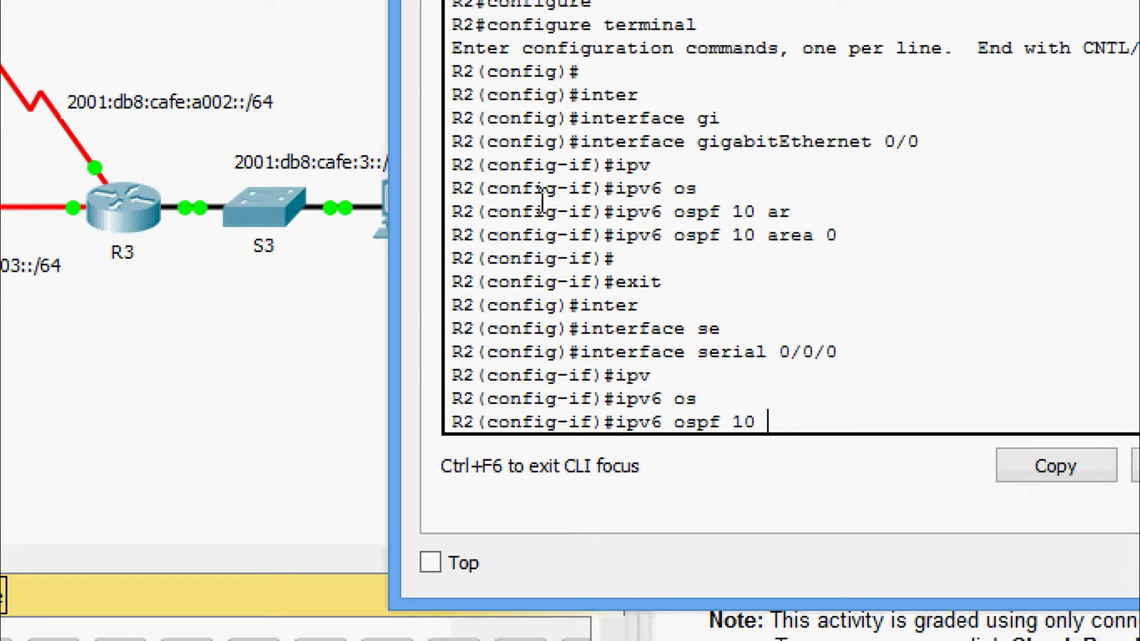
{"action": "type", "text": "ar"}
{"action": "key", "text": "Tab"}
{"action": "type", "text": "0"}
{"action": "key", "text": "Return"}
{"action": "key", "text": "Return"}
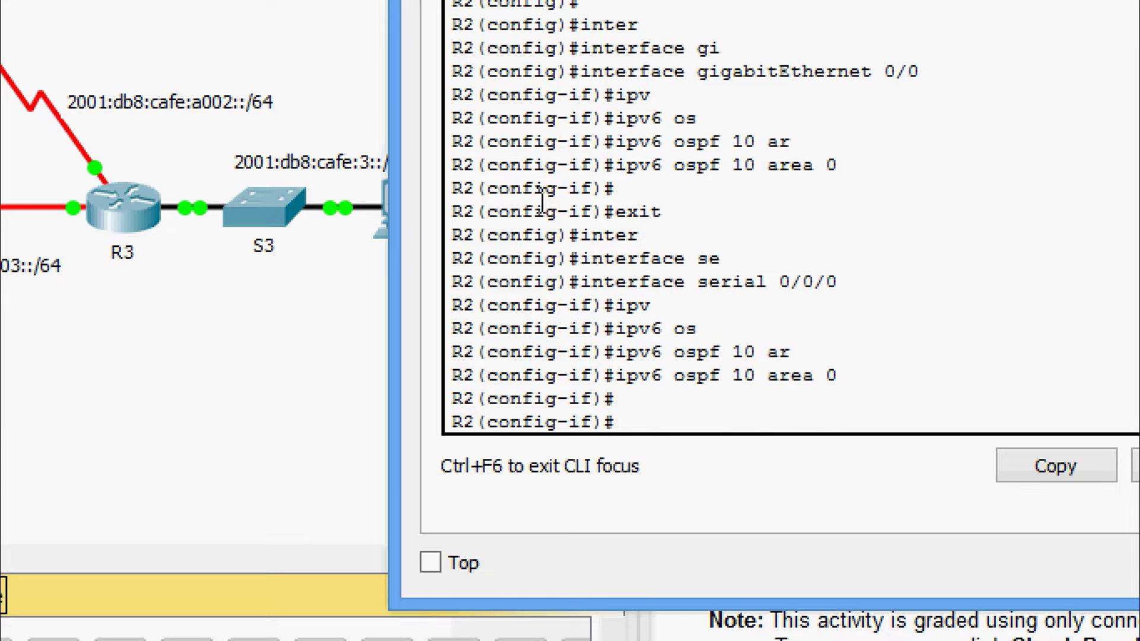
{"action": "type", "text": "exit"}
{"action": "key", "text": "Return"}
Enter interface configuration mode for Serial 0/0/1 on R2.
{"action": "type", "text": "inter"}
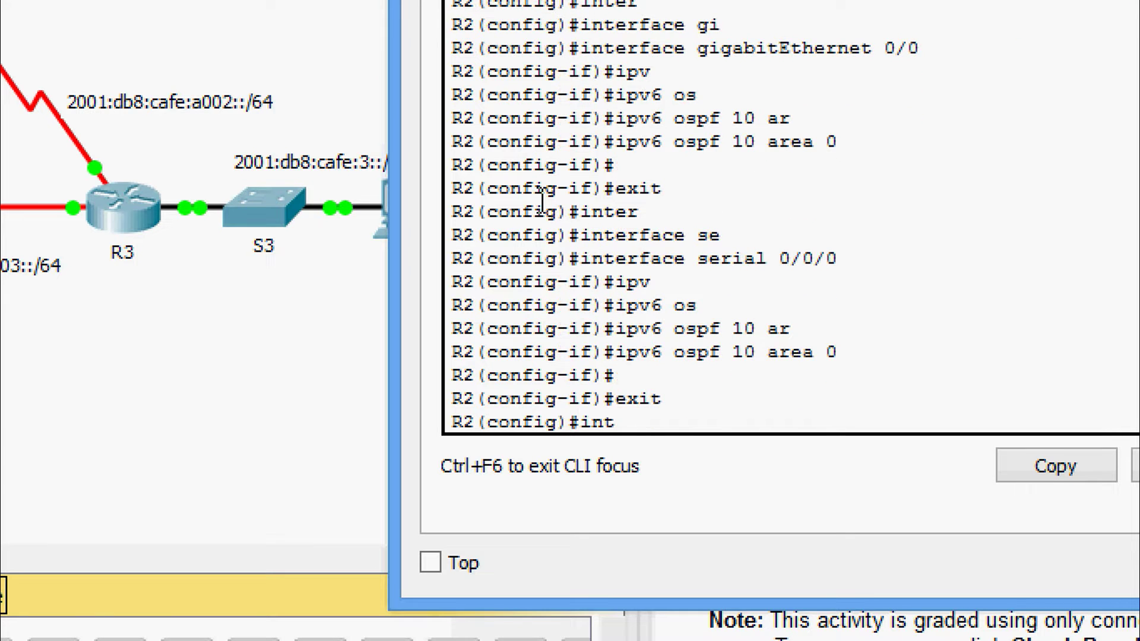
{"action": "key", "text": "Tab"}
{"action": "type", "text": "se"}
{"action": "key", "text": "Tab"}
{"action": "type", "text": "0/0/"}
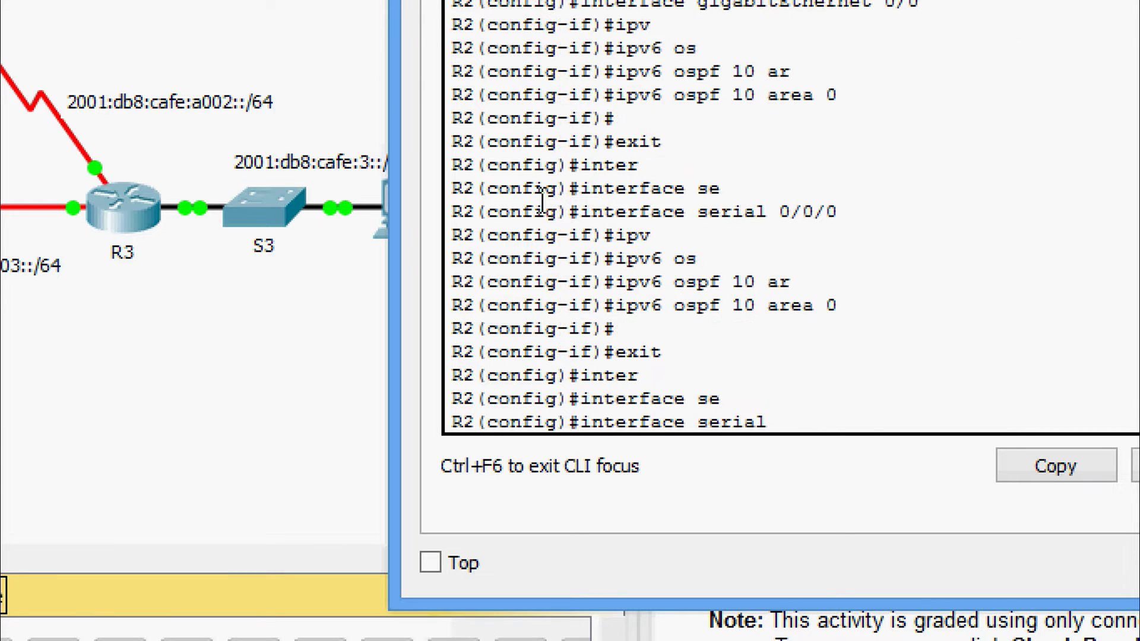
{"action": "type", "text": "1"}
{"action": "key", "text": "Return"}
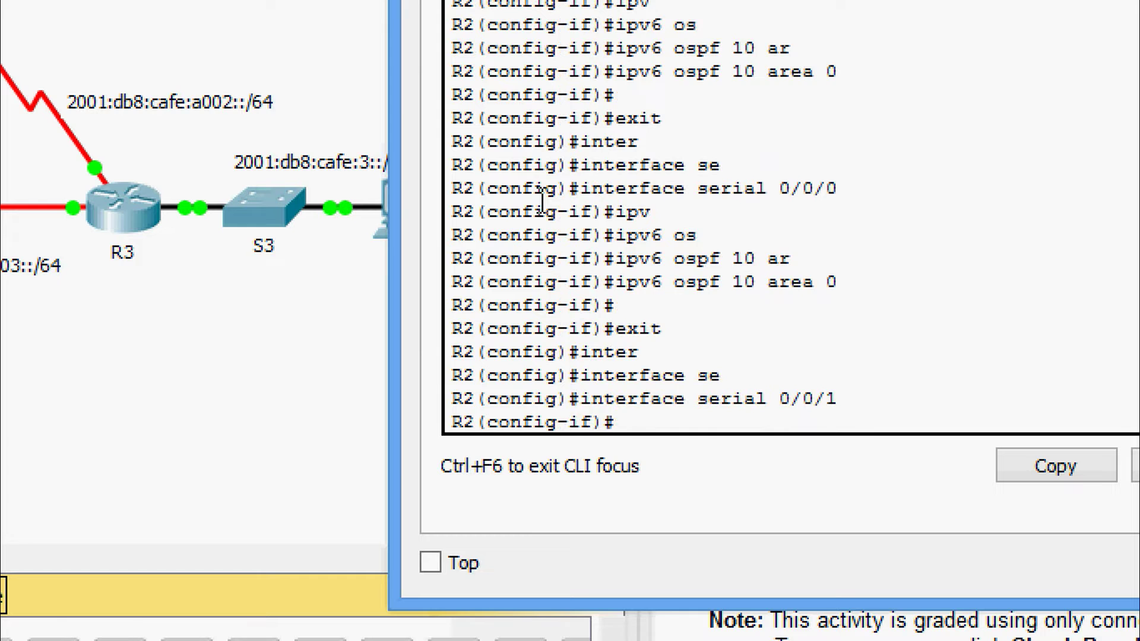
{"action": "type", "text": "i"}
{"action": "key", "text": "BackSpace"}
{"action": "key", "text": "Return"}
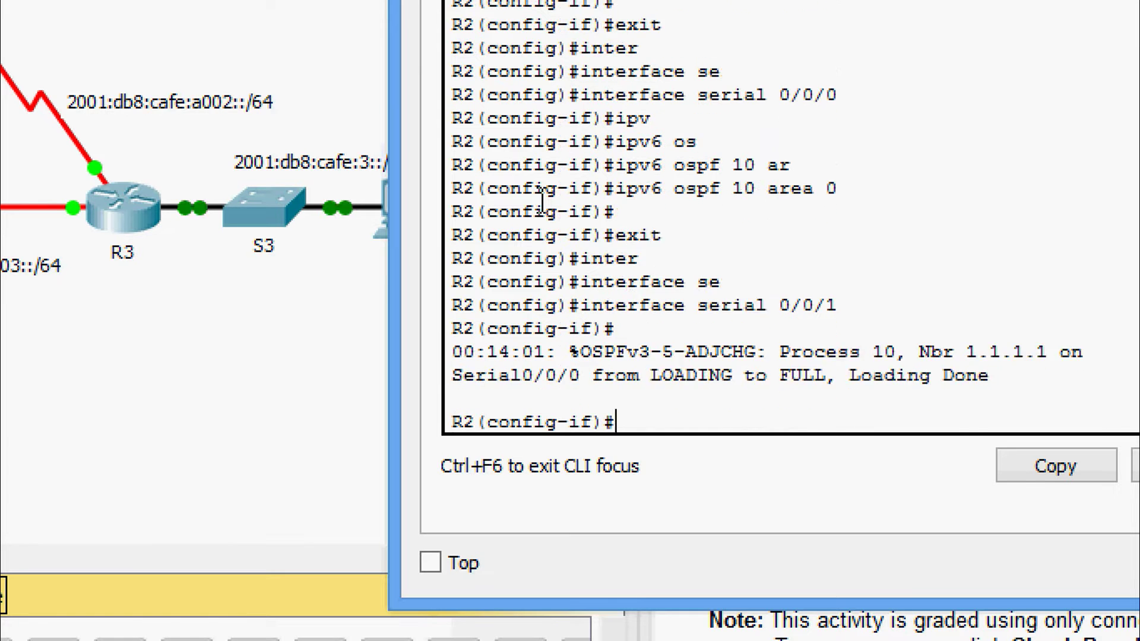
{"action": "key", "text": "Return"}
Enable IPv6 OSPF process 10 in area 0 on R2's Serial 0/0/1.
{"action": "type", "text": "ipv"}
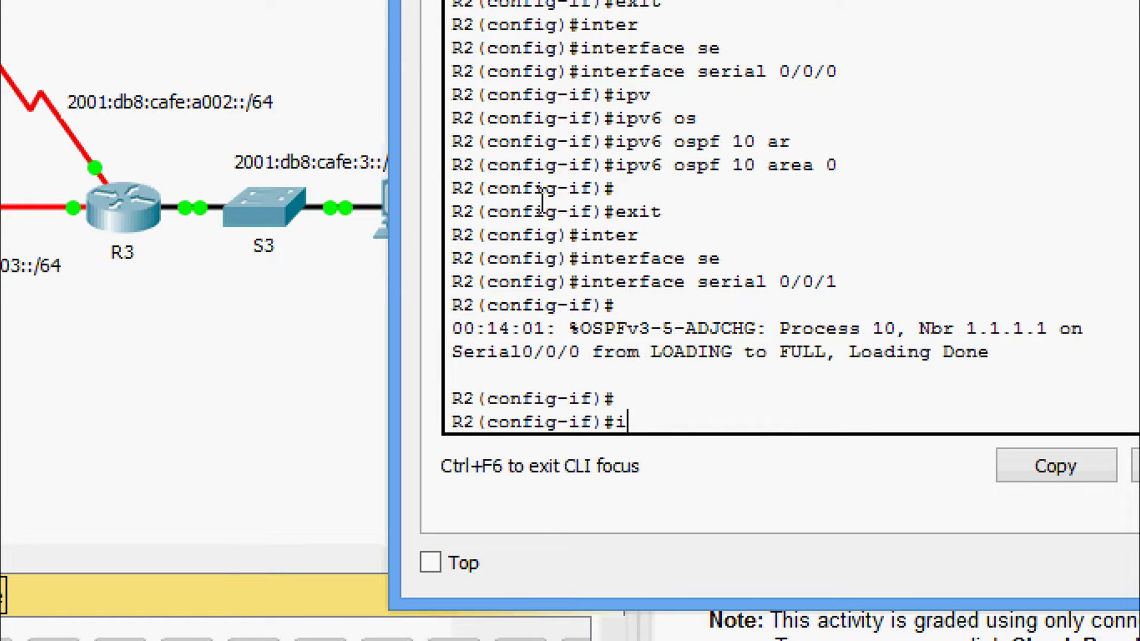
{"action": "key", "text": "Tab"}
{"action": "type", "text": "os"}
{"action": "key", "text": "Tab"}
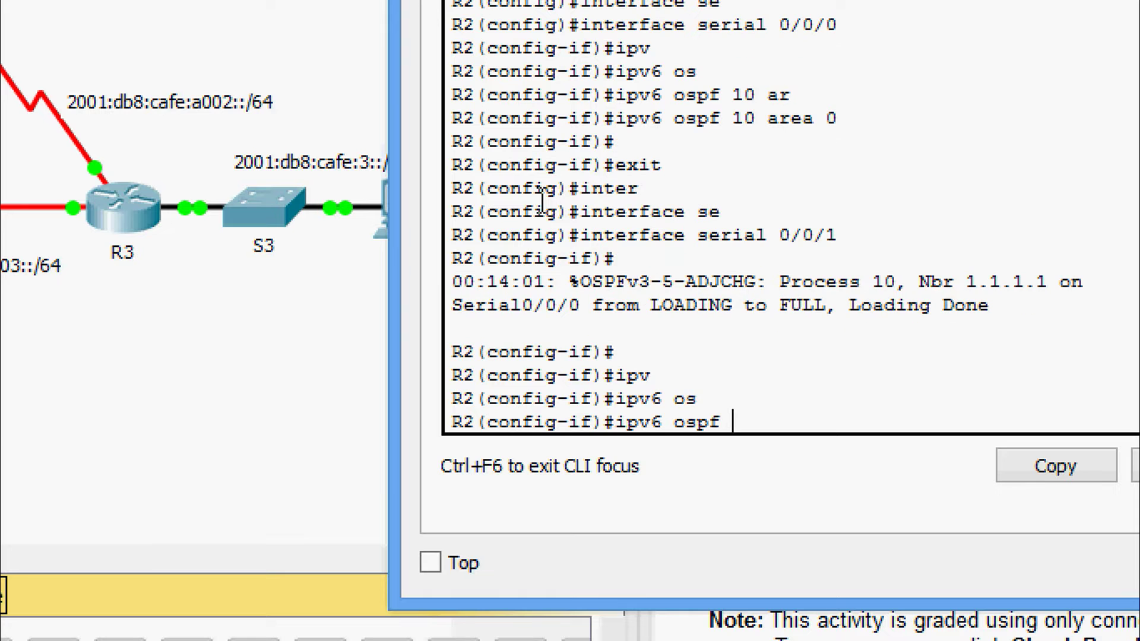
{"action": "type", "text": "10 a"}
{"action": "type", "text": "r"}
{"action": "key", "text": "Tab"}
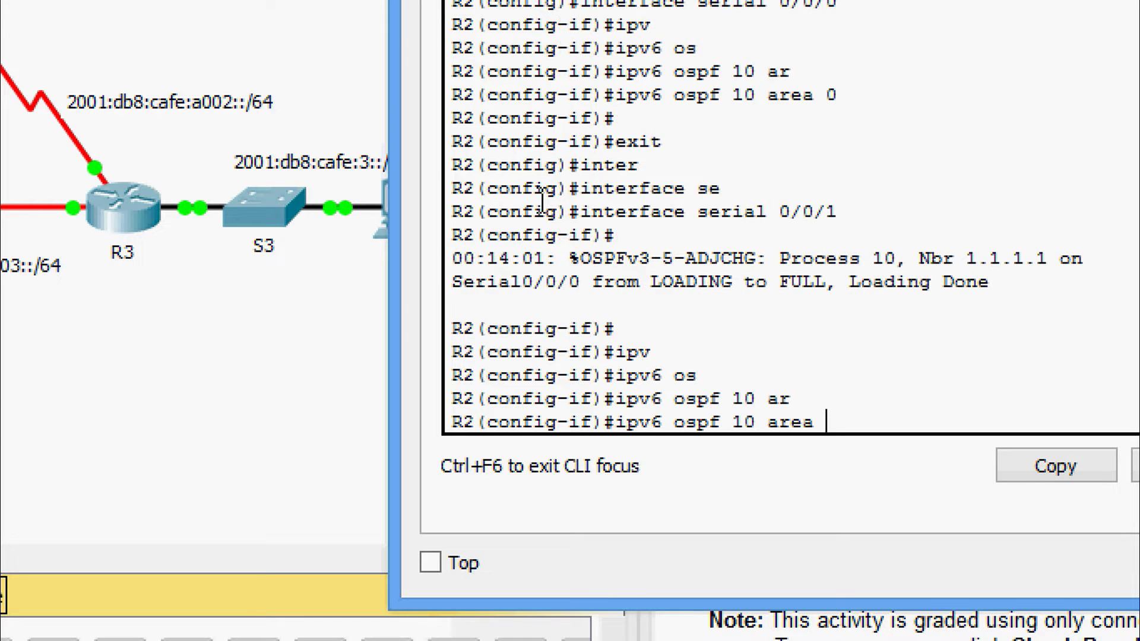
{"action": "type", "text": "0"}
{"action": "key", "text": "Return"}
{"action": "key", "text": "Return"}
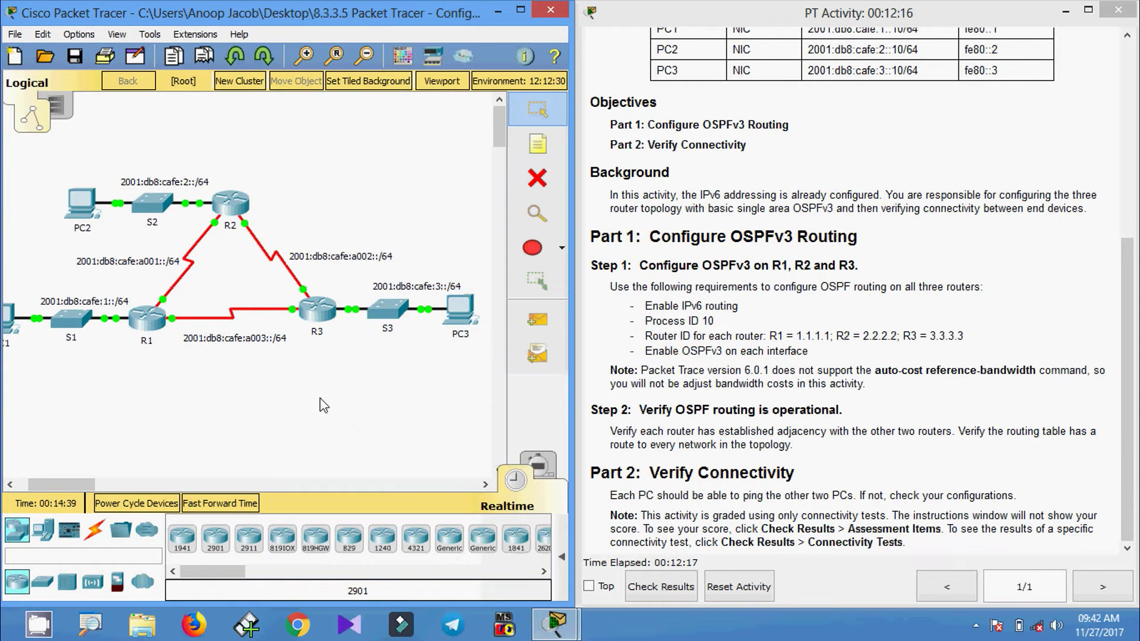
Open the command line of router R3 and enter privileged EXEC mode.
{"action": "left_click", "coordinate": [319, 317]}
{"action": "left_click", "coordinate": [470, 109]}
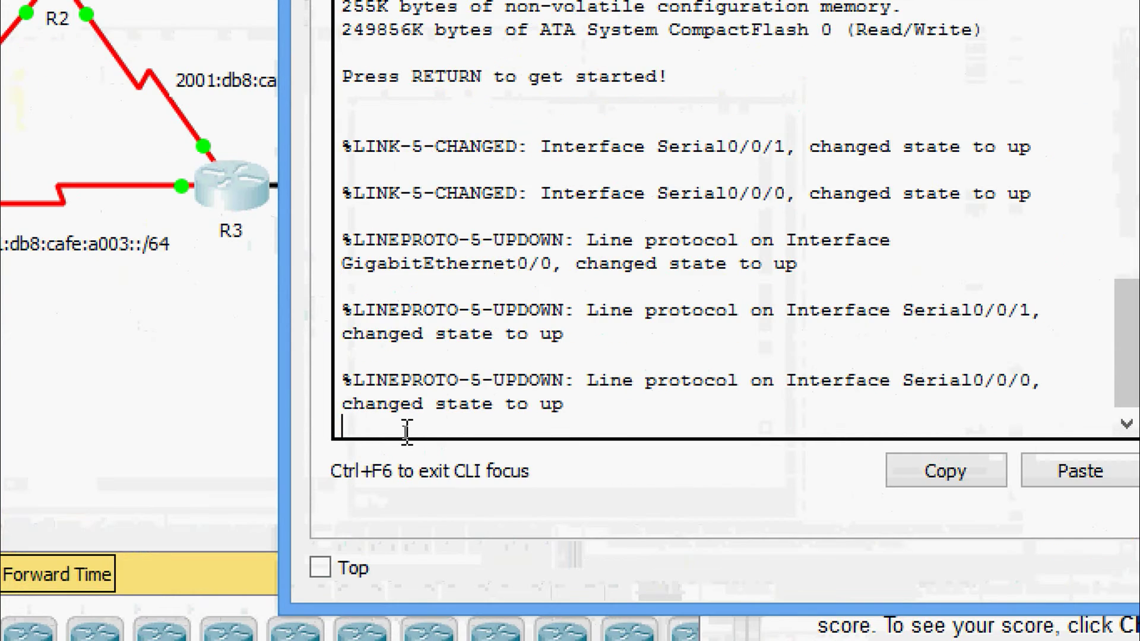
{"action": "key", "text": "Return"}
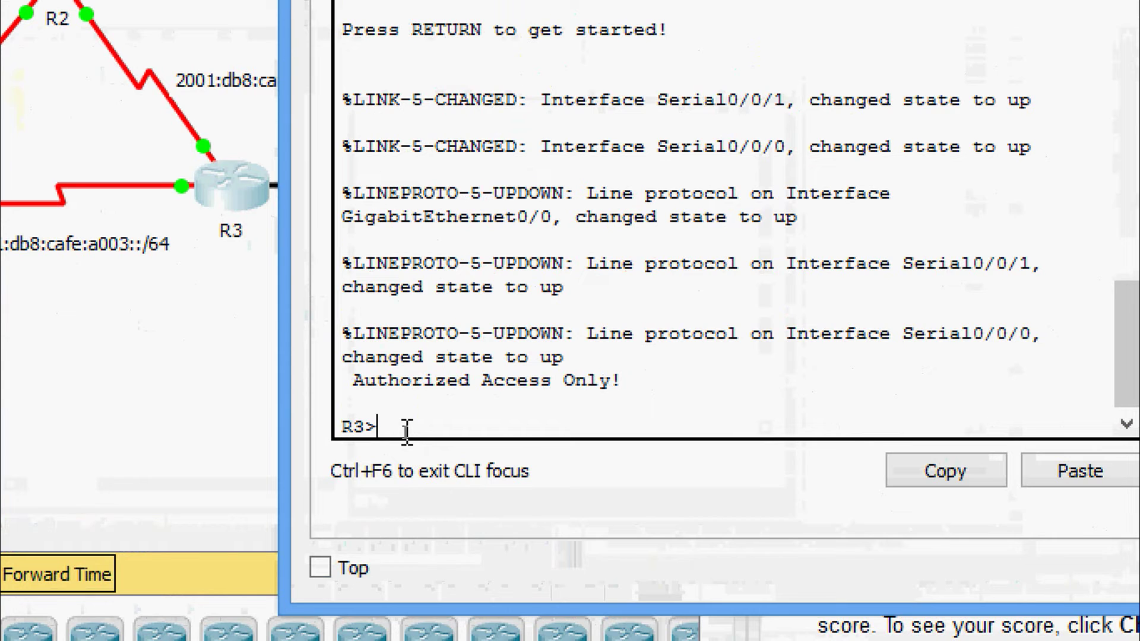
{"action": "type", "text": "ena"}
{"action": "key", "text": "Tab"}
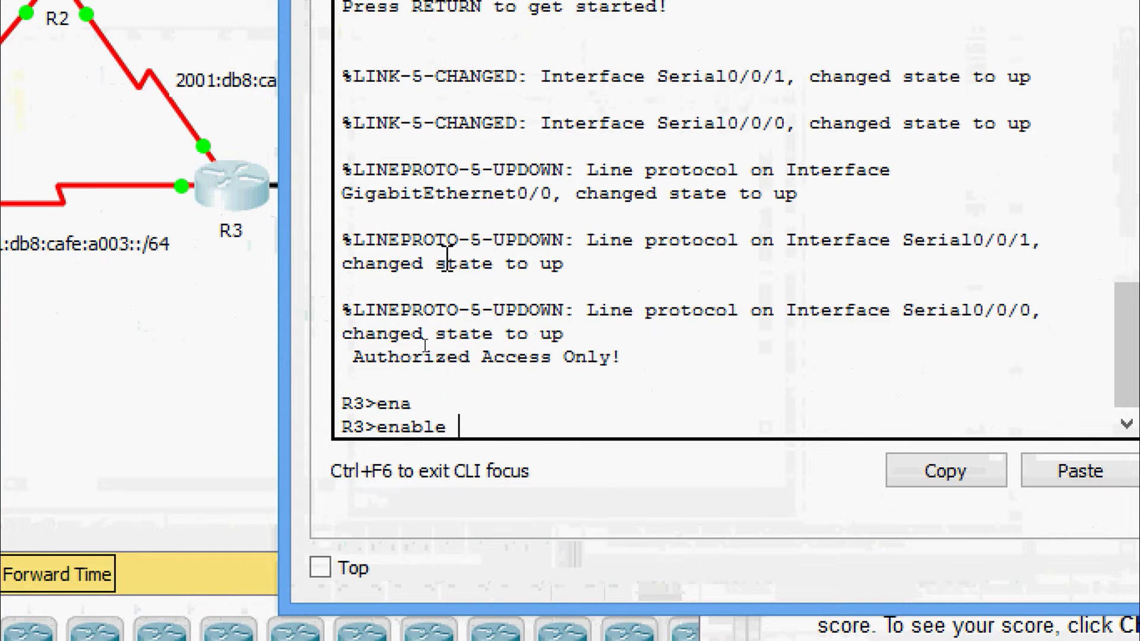
{"action": "key", "text": "Return"}
Enter global configuration mode on R3.
{"action": "type", "text": "conf"}
{"action": "key", "text": "Tab"}
{"action": "type", "text": "terminal"}
{"action": "key", "text": "Return"}
{"action": "key", "text": "Return"}
{"action": "key", "text": "Return"}
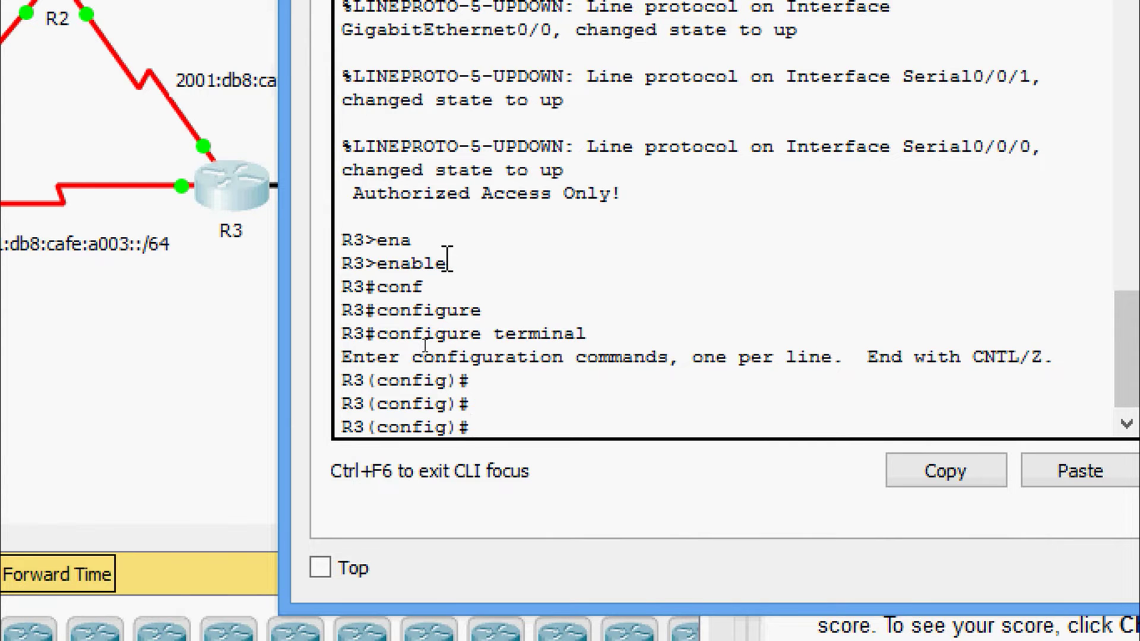
Enable IPv6 unicast routing on R3.
{"action": "type", "text": "ipv"}
{"action": "key", "text": "Tab"}
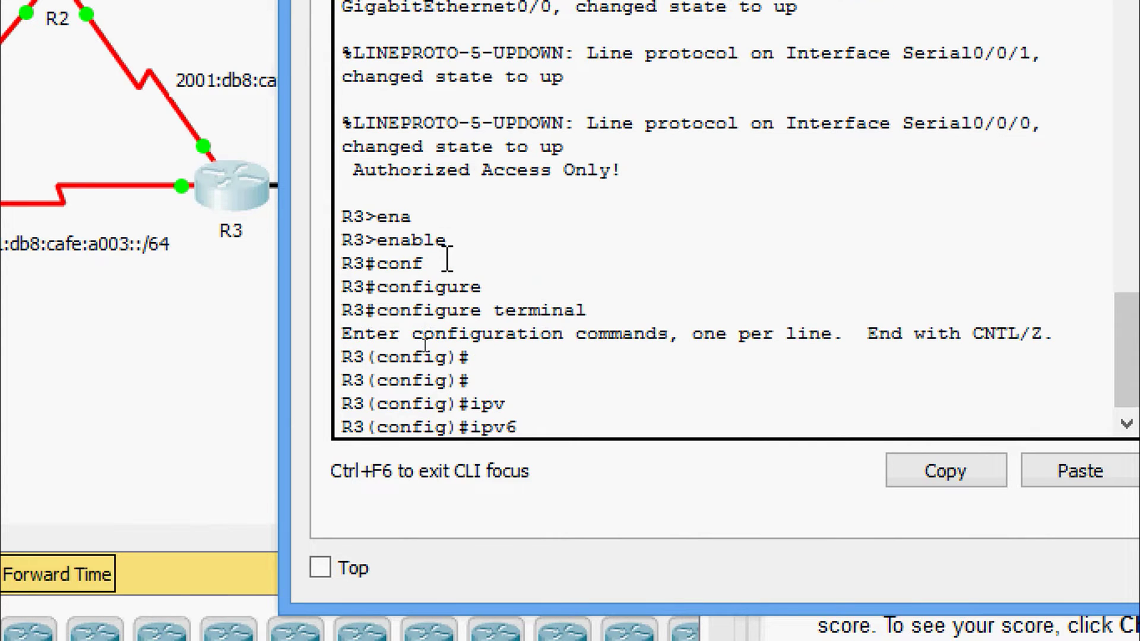
{"action": "type", "text": "ni"}
{"action": "key", "text": "Tab"}
{"action": "key", "text": "BackSpace"}
{"action": "type", "text": "uni"}
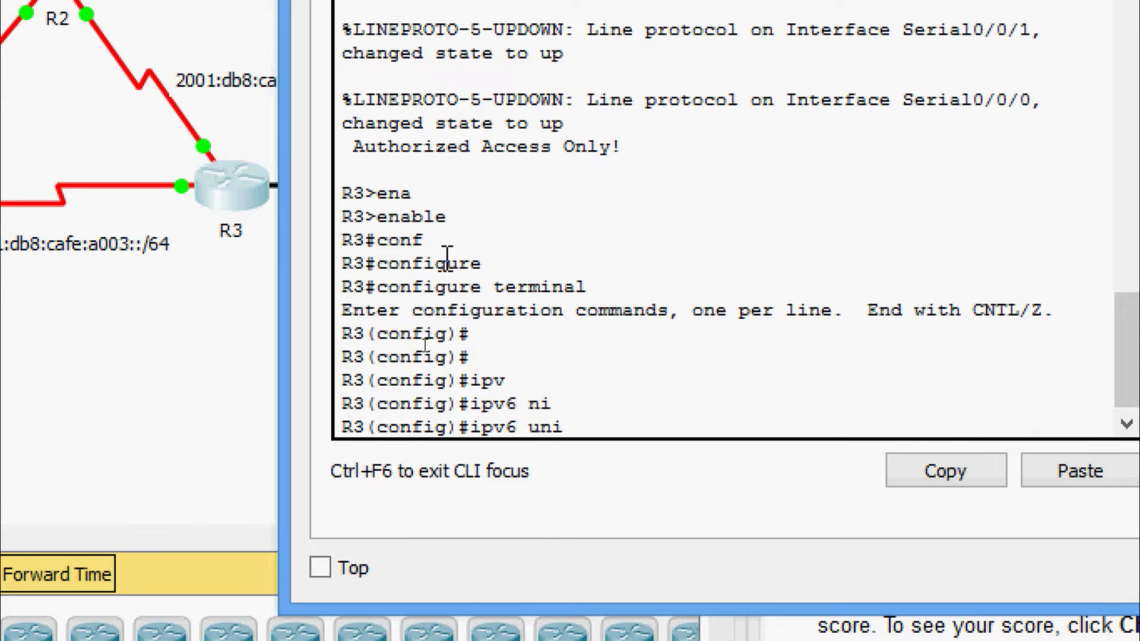
{"action": "key", "text": "Tab"}
{"action": "key", "text": "Return"}
{"action": "key", "text": "Return"}
{"action": "key", "text": "Return"}
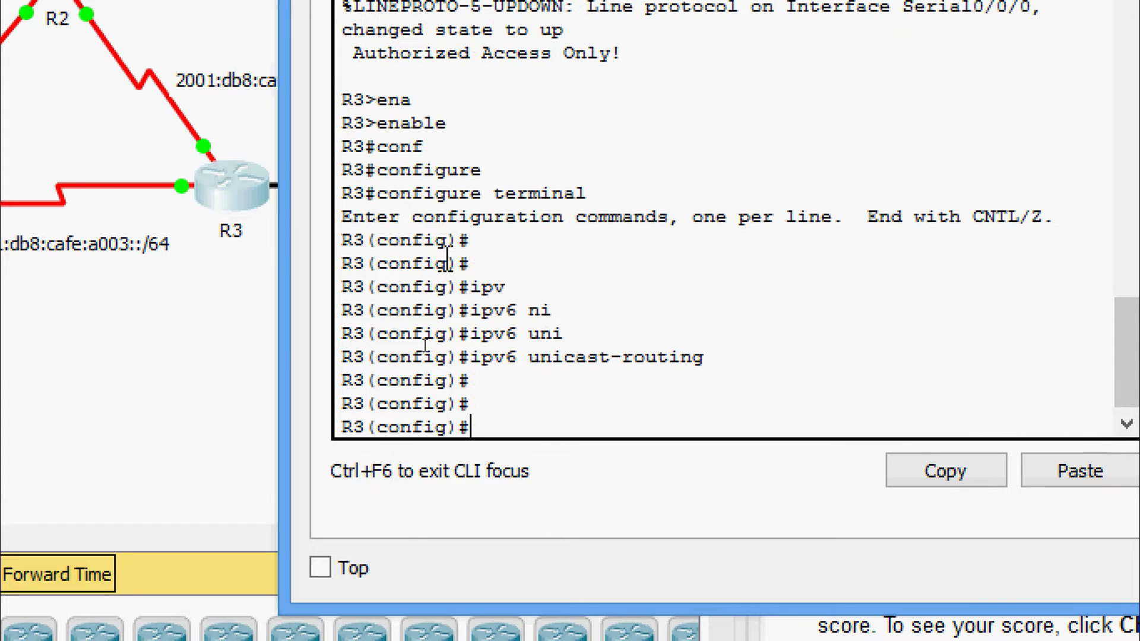
Create the IPv6 OSPF routing process with process ID 10 on R3.
{"action": "type", "text": "ipv"}
{"action": "key", "text": "Tab"}
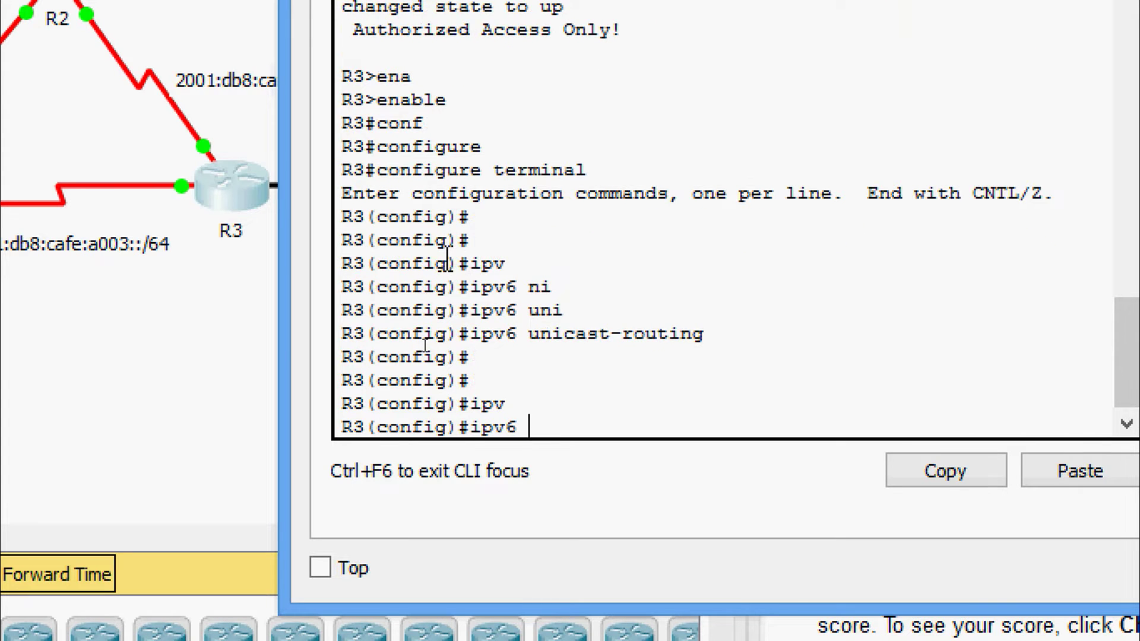
{"action": "type", "text": "rout"}
{"action": "key", "text": "Tab"}
{"action": "type", "text": "os"}
{"action": "key", "text": "Tab"}
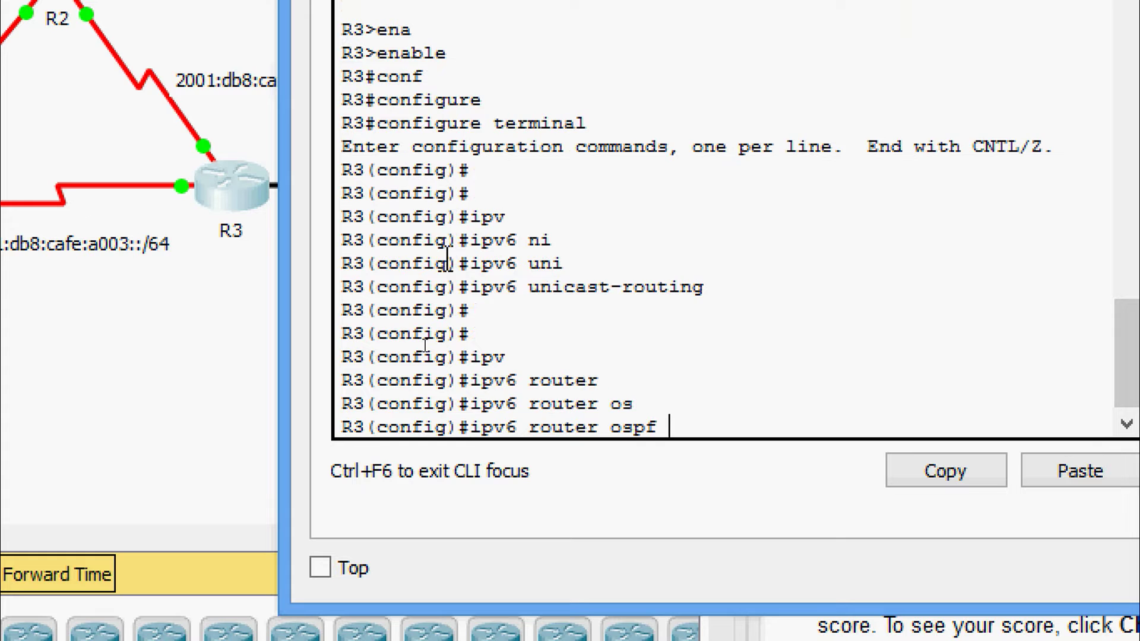
{"action": "type", "text": "?10"}
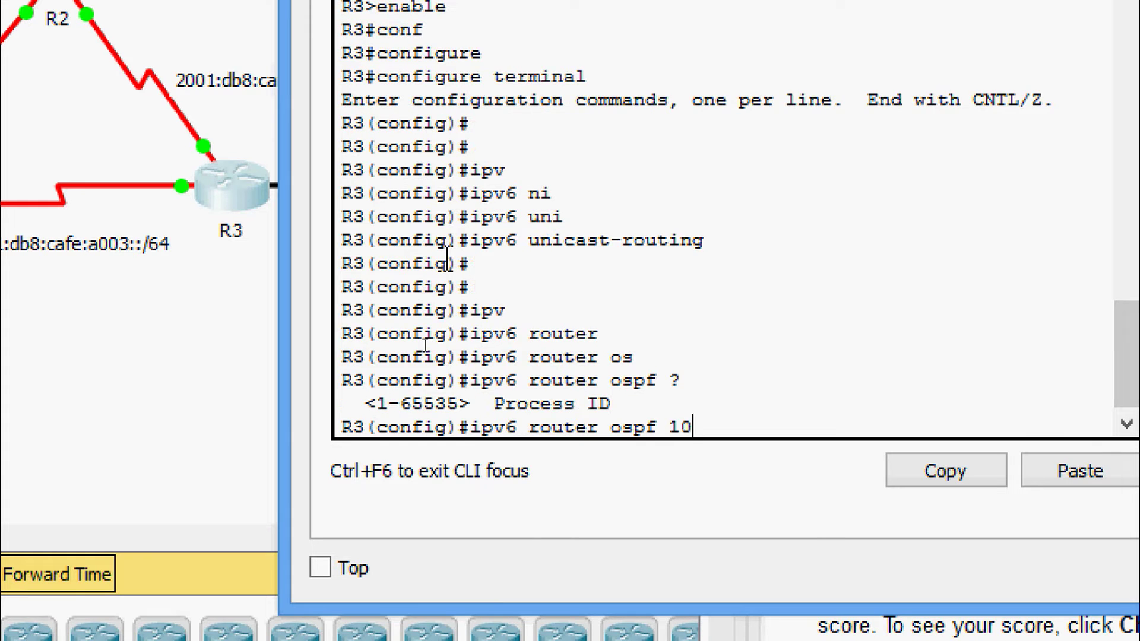
{"action": "key", "text": "Return"}
{"action": "key", "text": "Return"}
Set R3's OSPFv3 router ID to 3.3.3.3 and return to privileged EXEC mode.
{"action": "type", "text": "router"}
{"action": "key", "text": "Tab"}
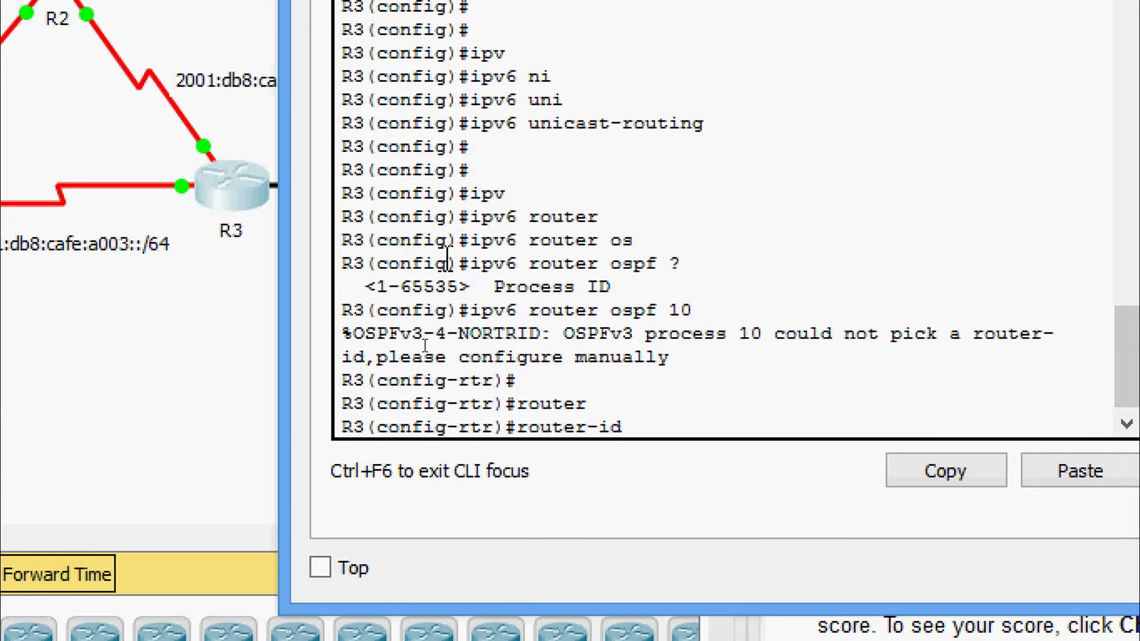
{"action": "type", "text": "3.3.3.3."}
{"action": "key", "text": "BackSpace"}
{"action": "key", "text": "Return"}
{"action": "key", "text": "Return"}
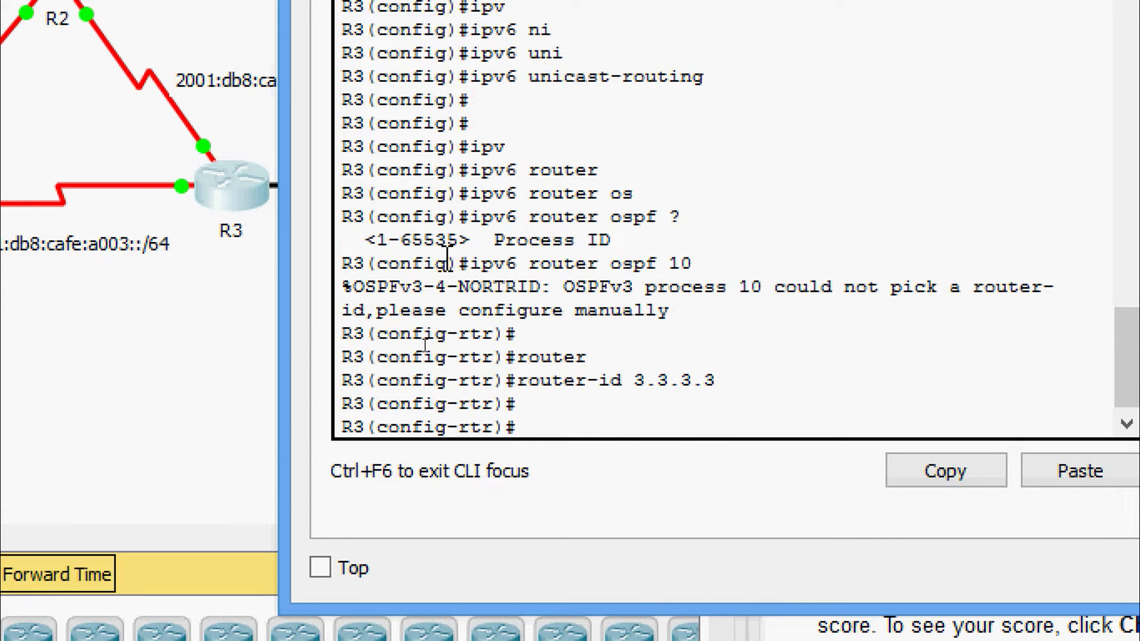
{"action": "key", "text": "ctrl+z"}
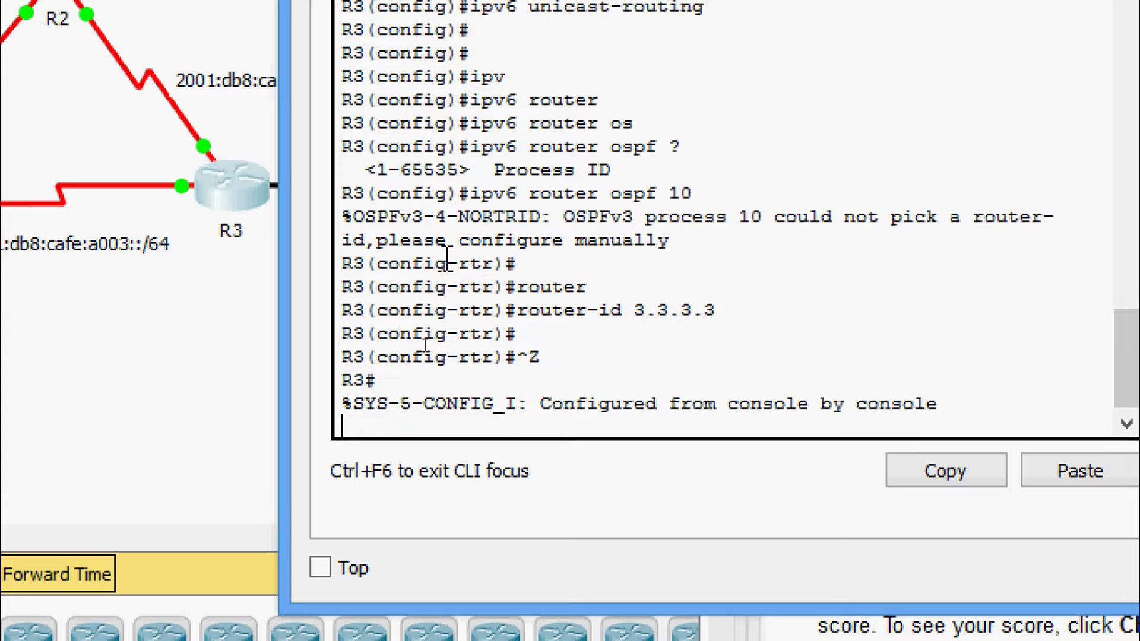
{"action": "key", "text": "Return"}
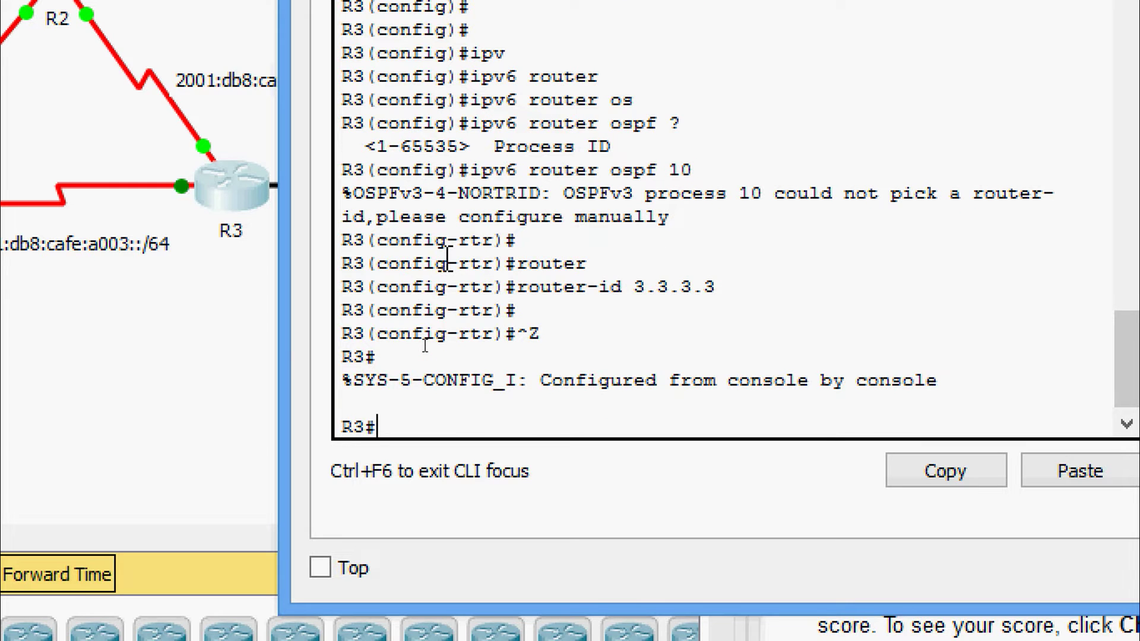
Clear the IPv6 OSPF process on R3, agreeing to reset all OSPF processes.
{"action": "type", "text": "clear"}
{"action": "key", "text": "Tab"}
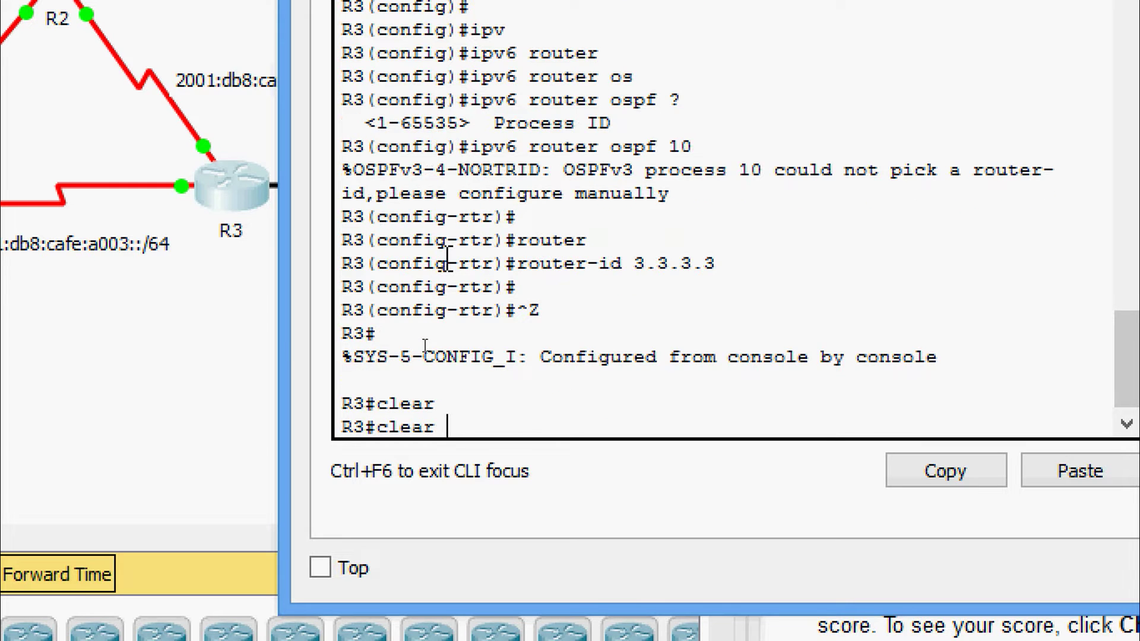
{"action": "type", "text": "ipv"}
{"action": "key", "text": "Tab"}
{"action": "type", "text": "os"}
{"action": "key", "text": "Tab"}
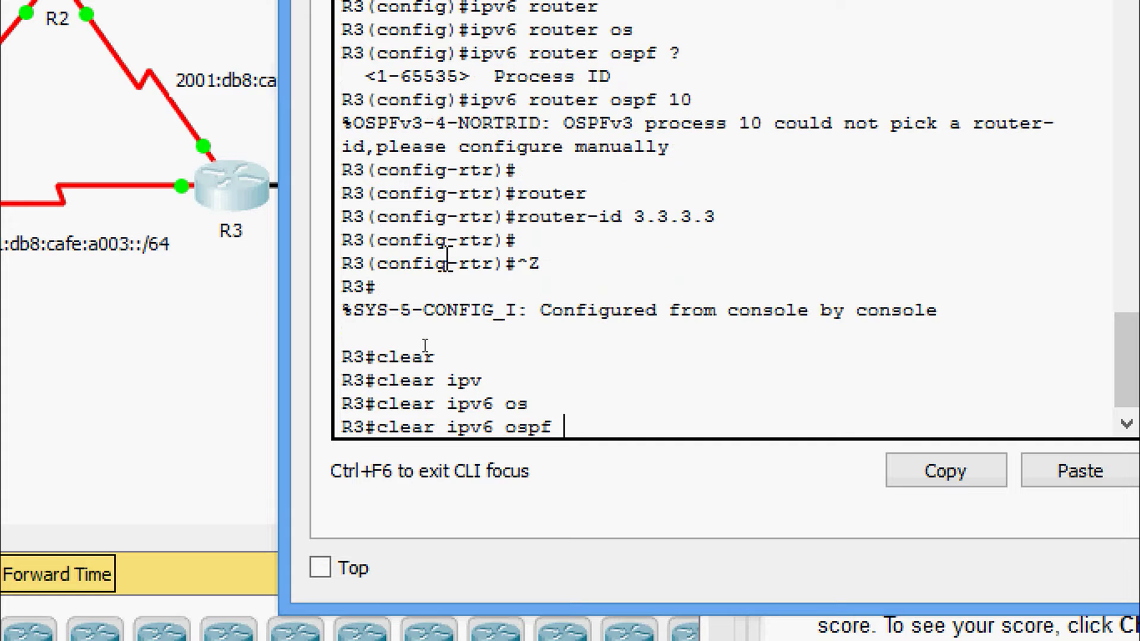
{"action": "type", "text": "pro"}
{"action": "key", "text": "Tab"}
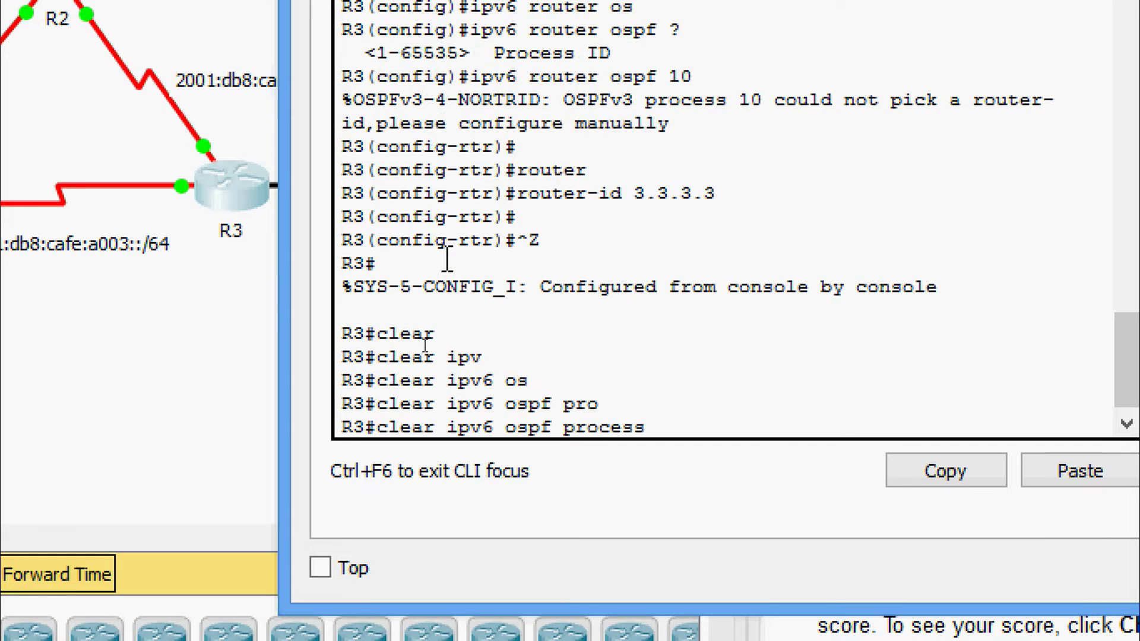
{"action": "key", "text": "Return"}
{"action": "type", "text": "y"}
{"action": "key", "text": "Return"}
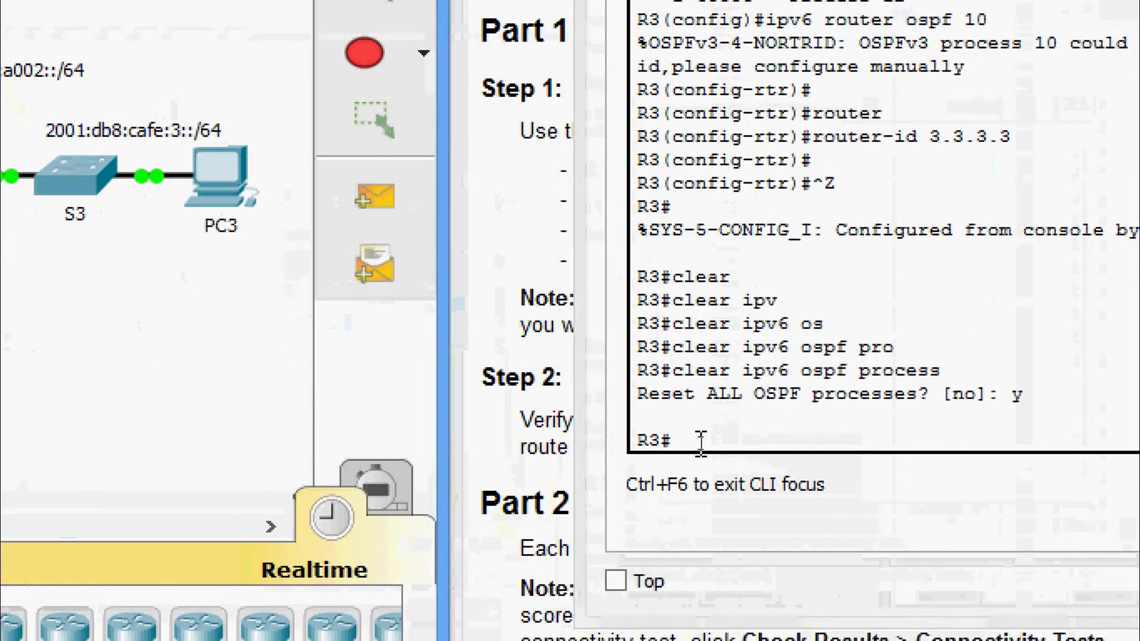
Show the brief IPv6 interface summary on R3 to identify its active interfaces.
{"action": "left_click", "coordinate": [701, 442]}
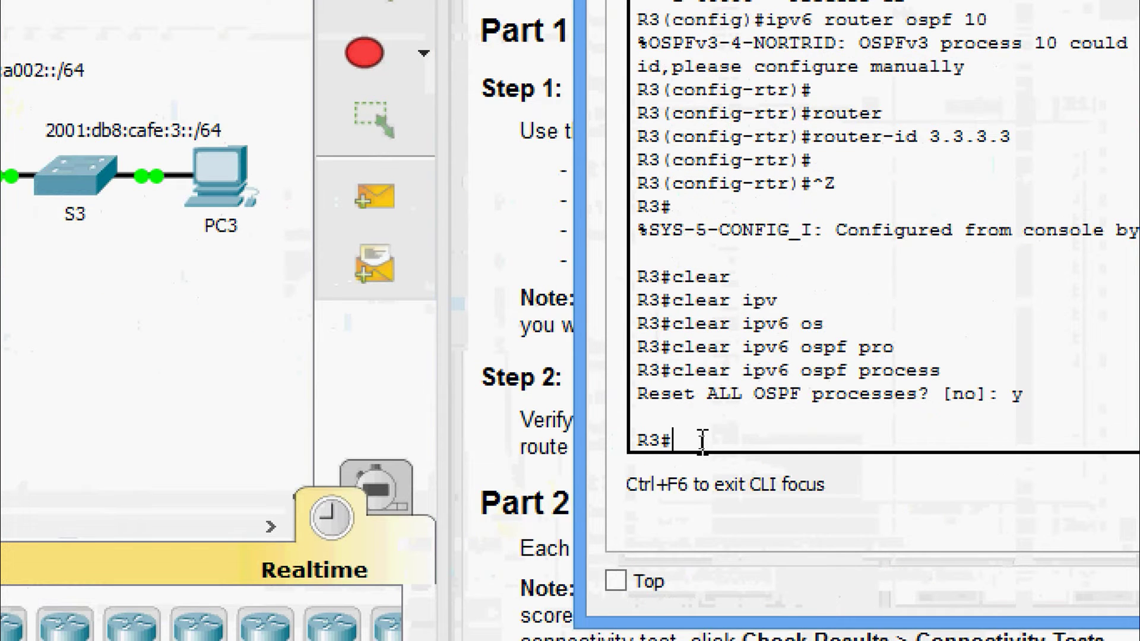
{"action": "type", "text": "sh"}
{"action": "key", "text": "Tab"}
{"action": "type", "text": "ipv"}
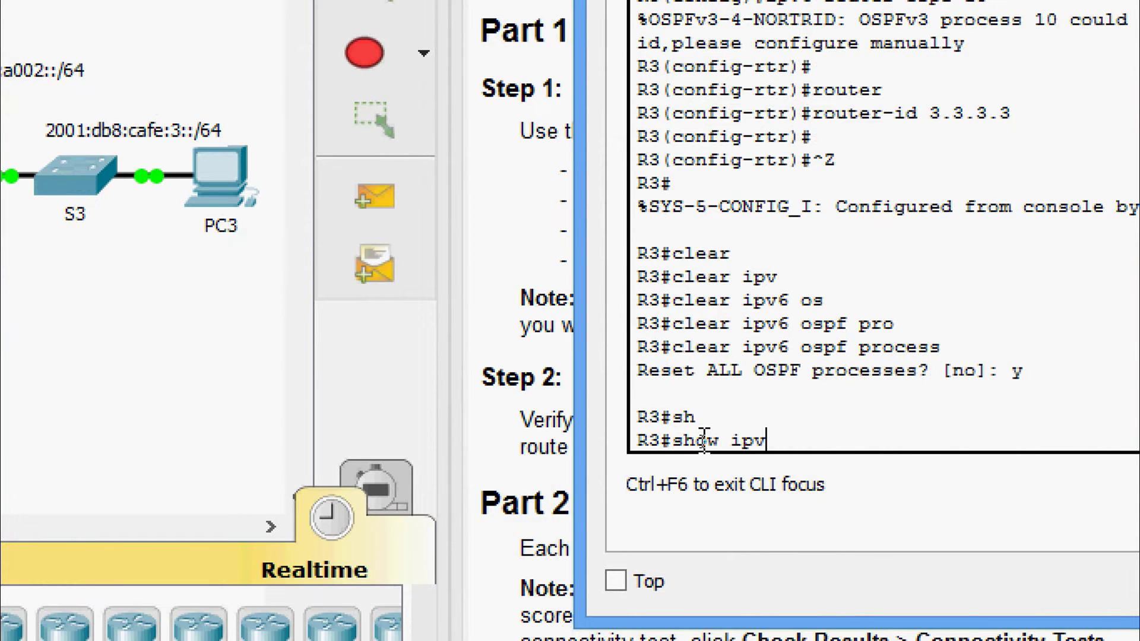
{"action": "key", "text": "Tab"}
{"action": "type", "text": "ineer"}
{"action": "key", "text": "Tab"}
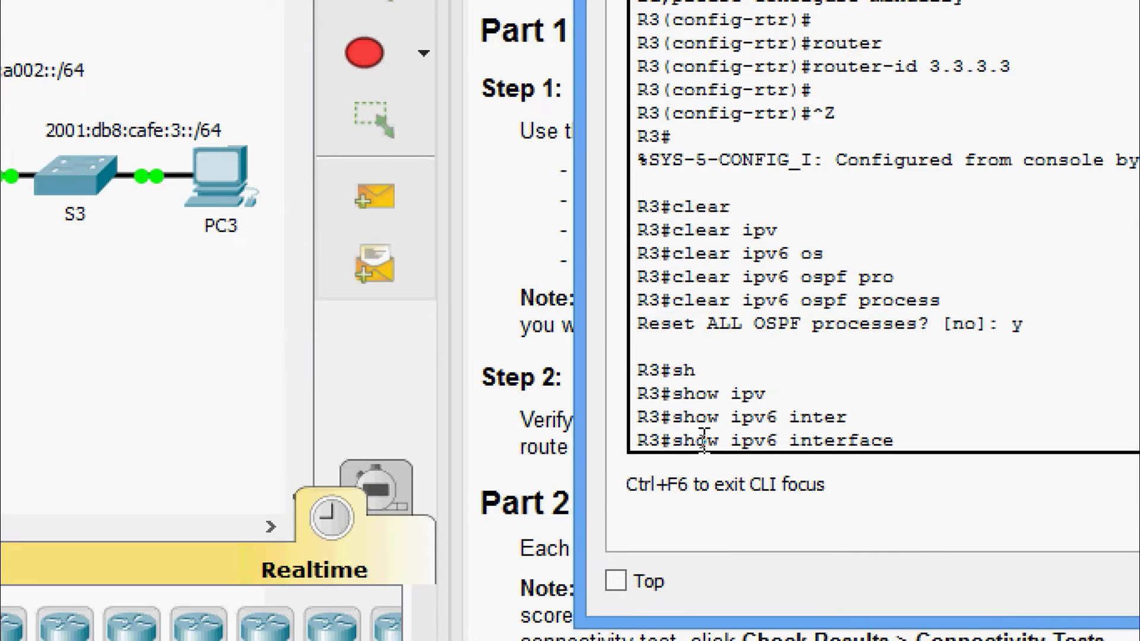
{"action": "type", "text": "b"}
{"action": "key", "text": "Tab"}
{"action": "key", "text": "Return"}
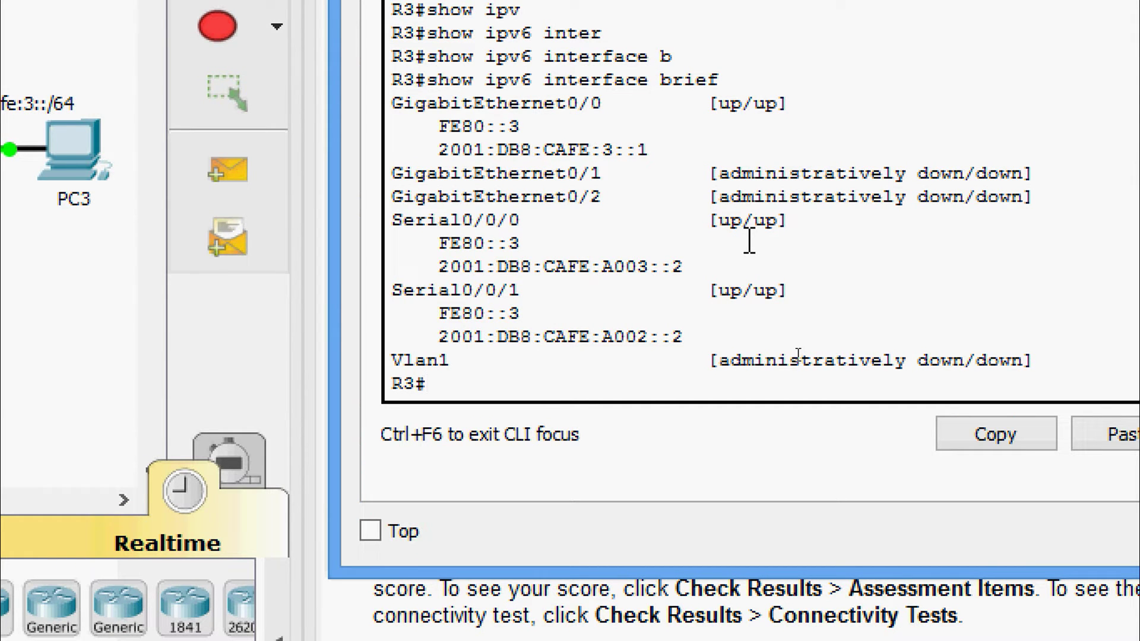
Return to global configuration mode on R3 from privileged EXEC mode.
{"action": "type", "text": "conf"}
{"action": "key", "text": "Tab"}
{"action": "type", "text": "t"}
{"action": "key", "text": "Tab"}
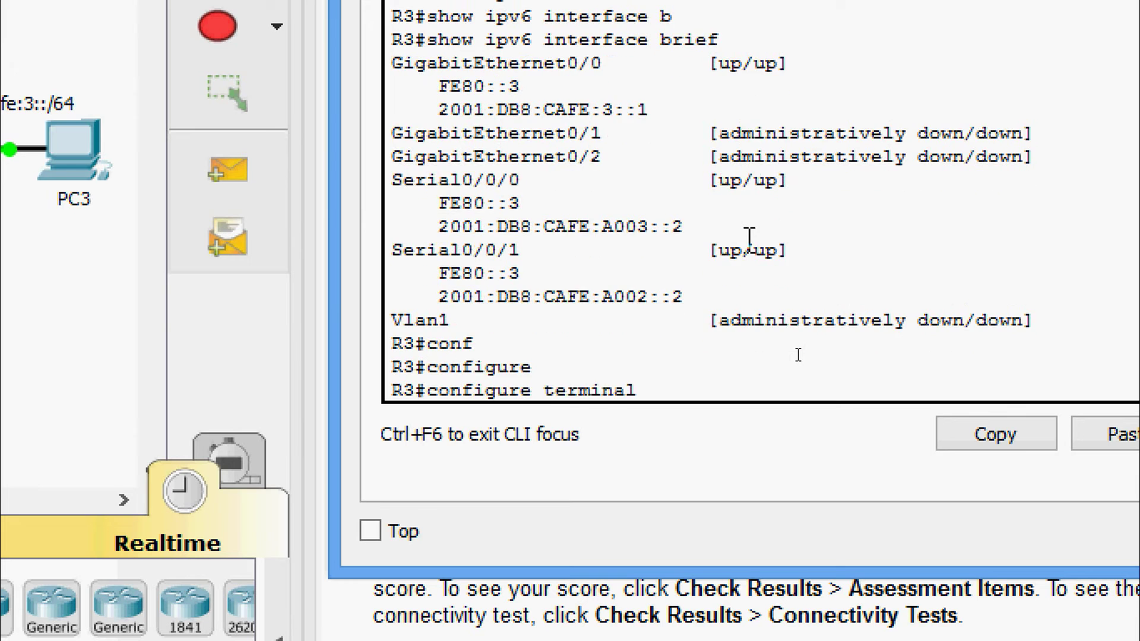
{"action": "key", "text": "Return"}
{"action": "key", "text": "Return"}
Enter interface configuration mode for GigabitEthernet 0/0 on R3.
{"action": "type", "text": "inter"}
{"action": "key", "text": "Tab"}
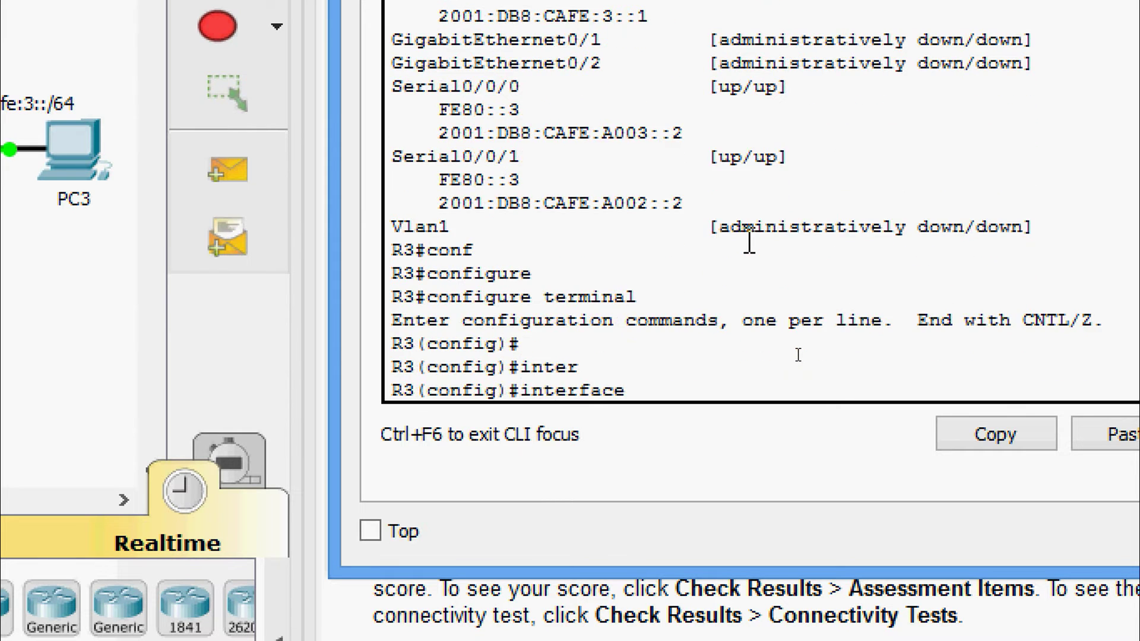
{"action": "type", "text": "gi"}
{"action": "key", "text": "Tab"}
{"action": "type", "text": "0/0"}
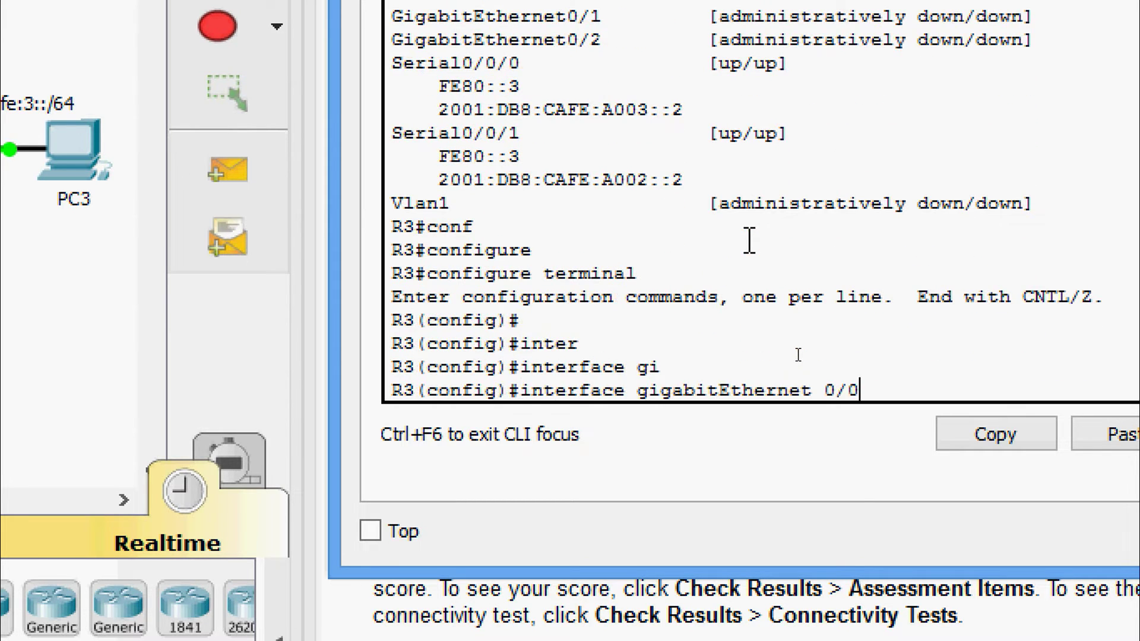
{"action": "key", "text": "Return"}
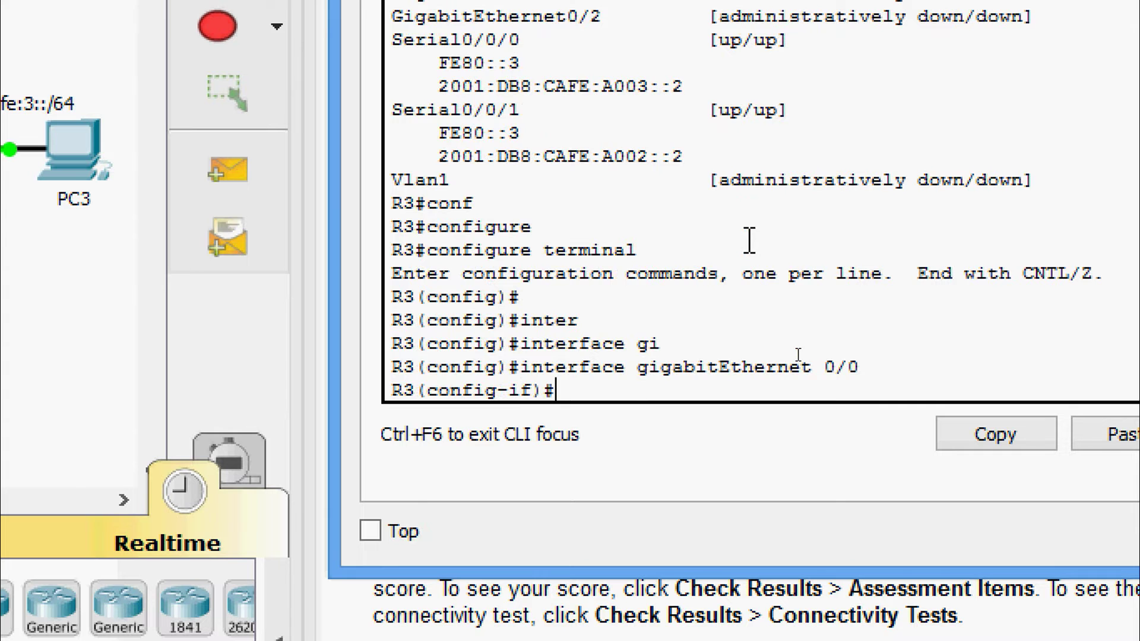
Enable IPv6 OSPF process 10 in area 0 on R3's GigabitEthernet 0/0 and return to global configuration mode.
{"action": "type", "text": "ipv"}
{"action": "key", "text": "Tab"}
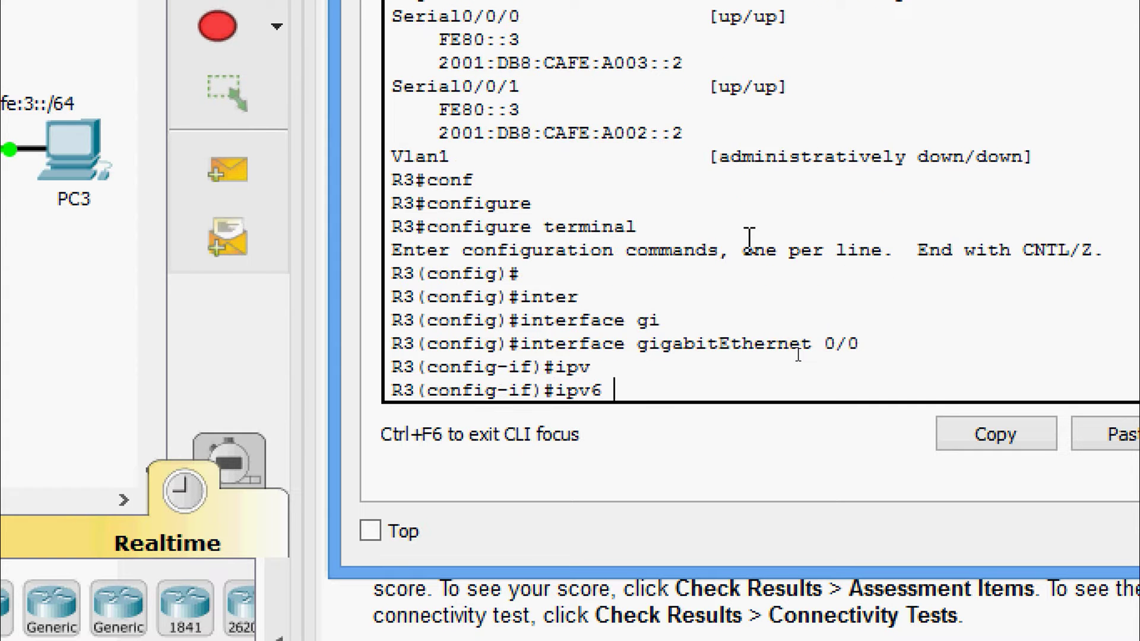
{"action": "type", "text": "os"}
{"action": "key", "text": "Tab"}
{"action": "type", "text": "10 "}
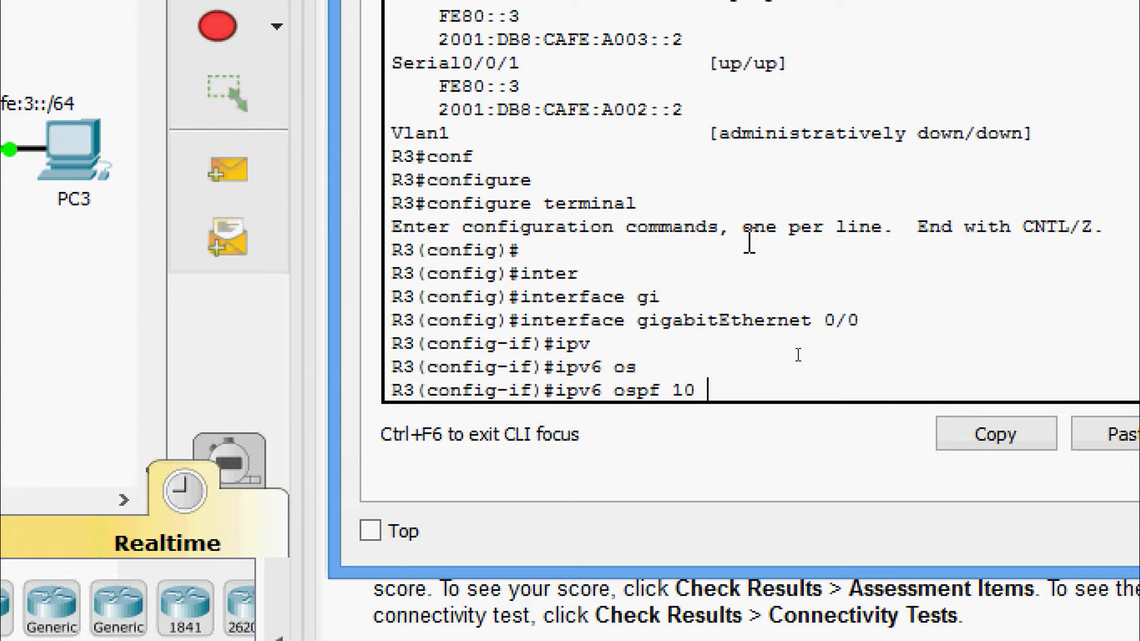
{"action": "type", "text": "ar"}
{"action": "key", "text": "Tab"}
{"action": "type", "text": "0"}
{"action": "key", "text": "Return"}
{"action": "key", "text": "Return"}
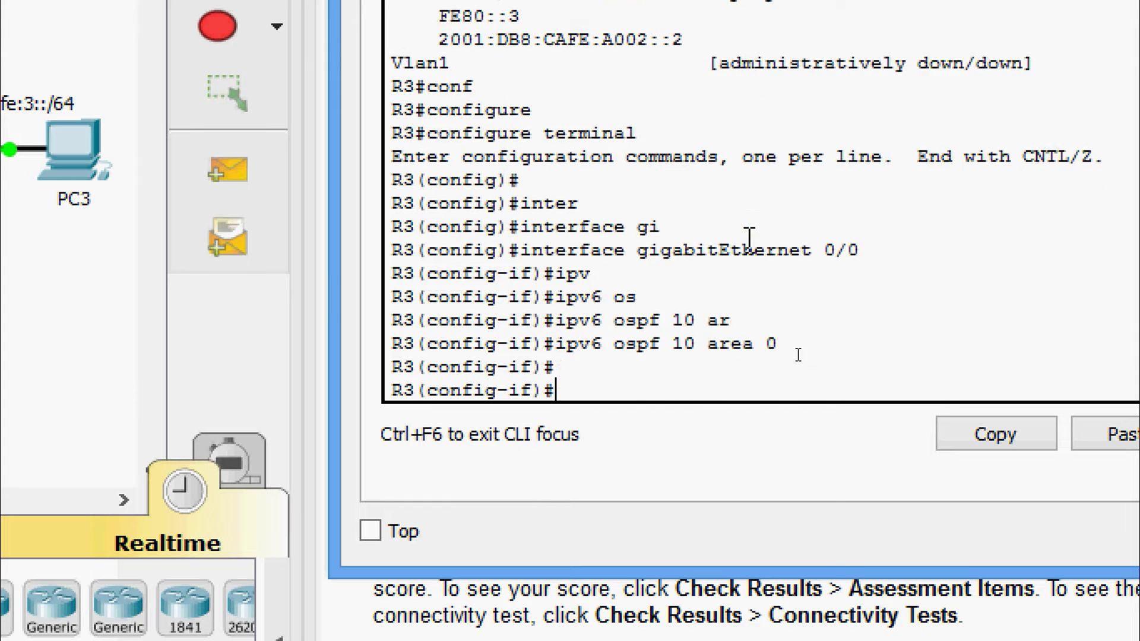
{"action": "key", "text": "Return"}
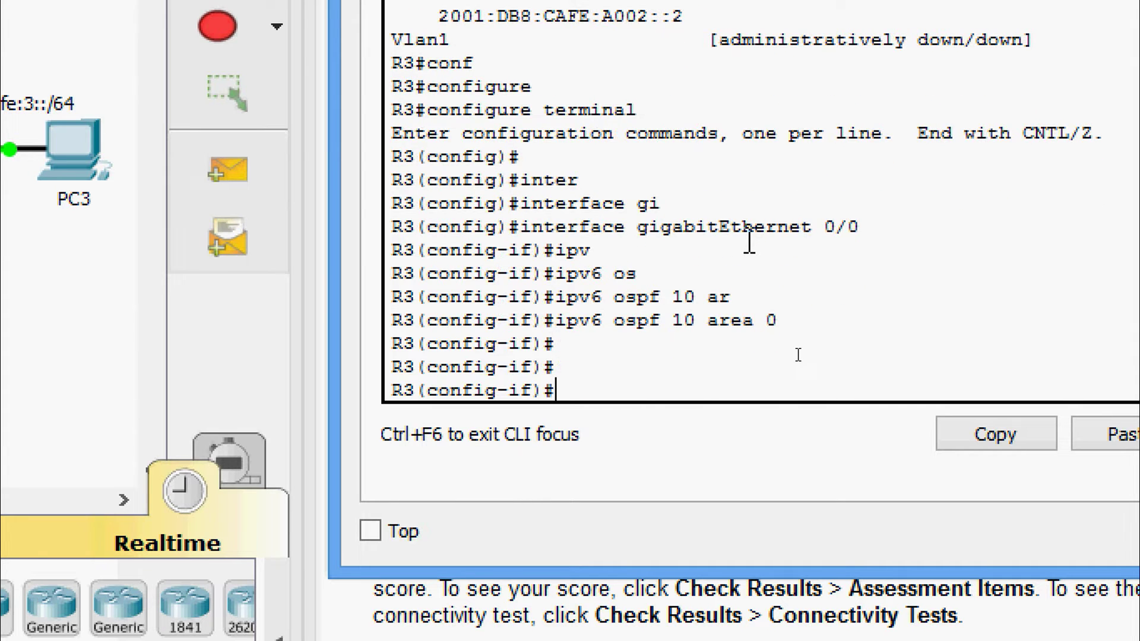
{"action": "type", "text": "exit"}
{"action": "key", "text": "Return"}
Enter interface configuration mode for Serial 0/0/0 on R3.
{"action": "type", "text": "inter"}
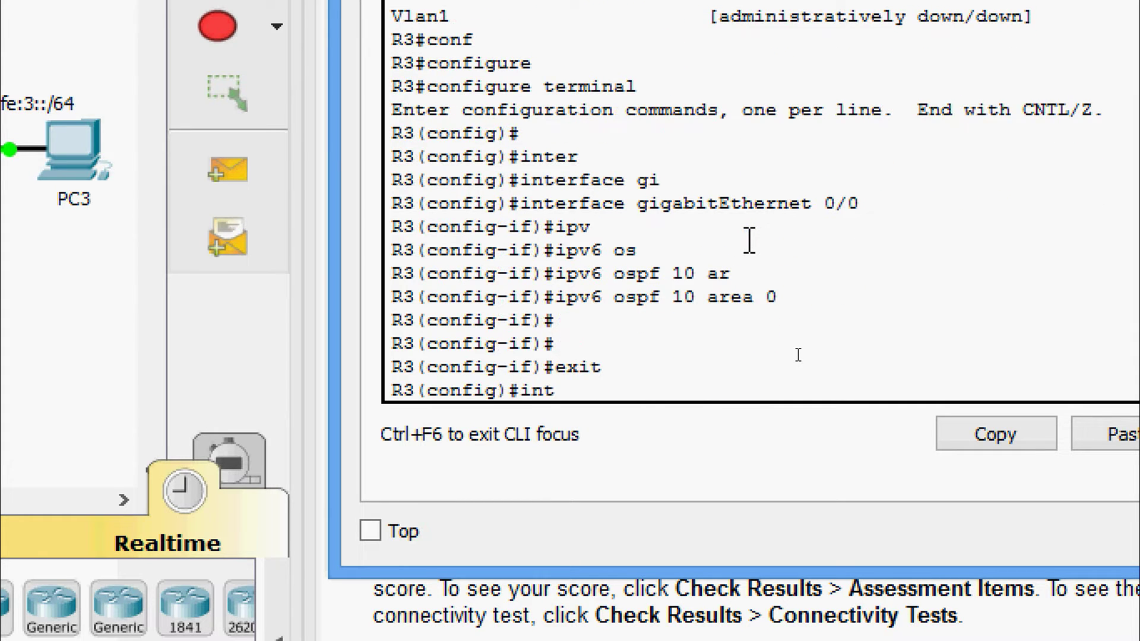
{"action": "key", "text": "Tab"}
{"action": "type", "text": "se"}
{"action": "key", "text": "Tab"}
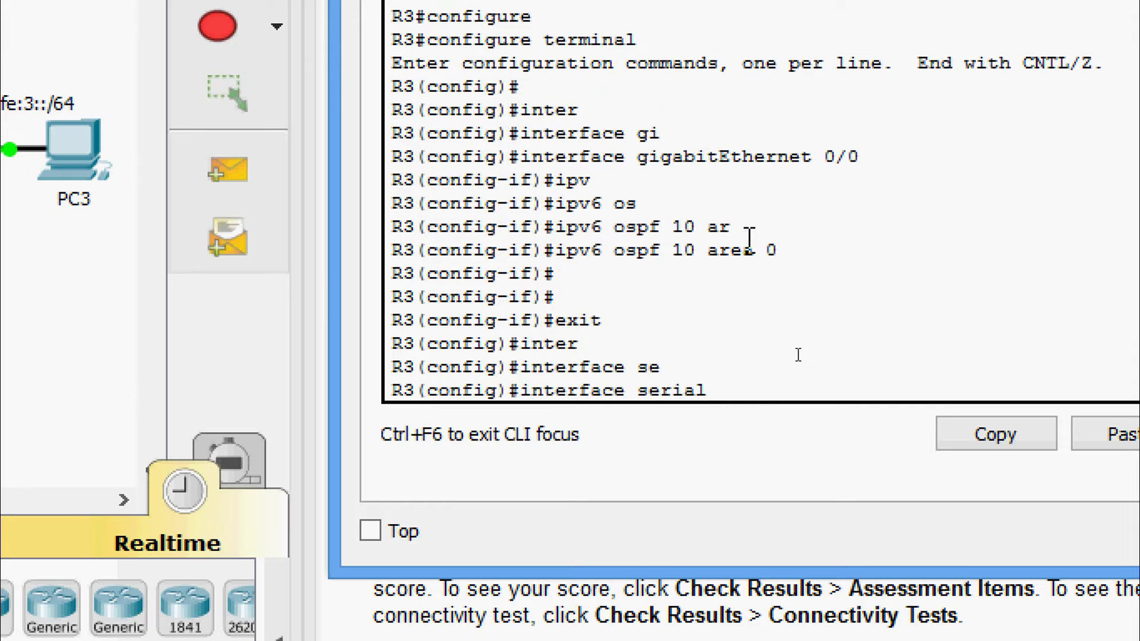
{"action": "type", "text": "0/0/0"}
{"action": "key", "text": "Return"}
{"action": "key", "text": "Return"}
Enable IPv6 OSPF process 10 in area 0 on R3's Serial 0/0/0 and return to global configuration mode.
{"action": "type", "text": "ipv"}
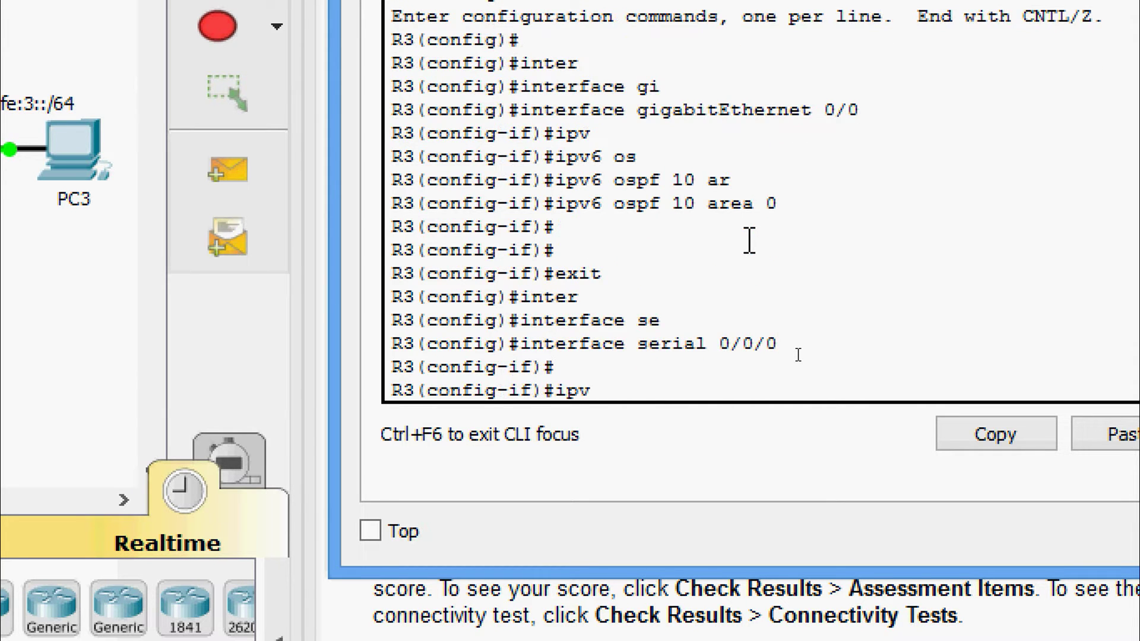
{"action": "key", "text": "Tab"}
{"action": "type", "text": "os"}
{"action": "key", "text": "Tab"}
{"action": "type", "text": "1"}
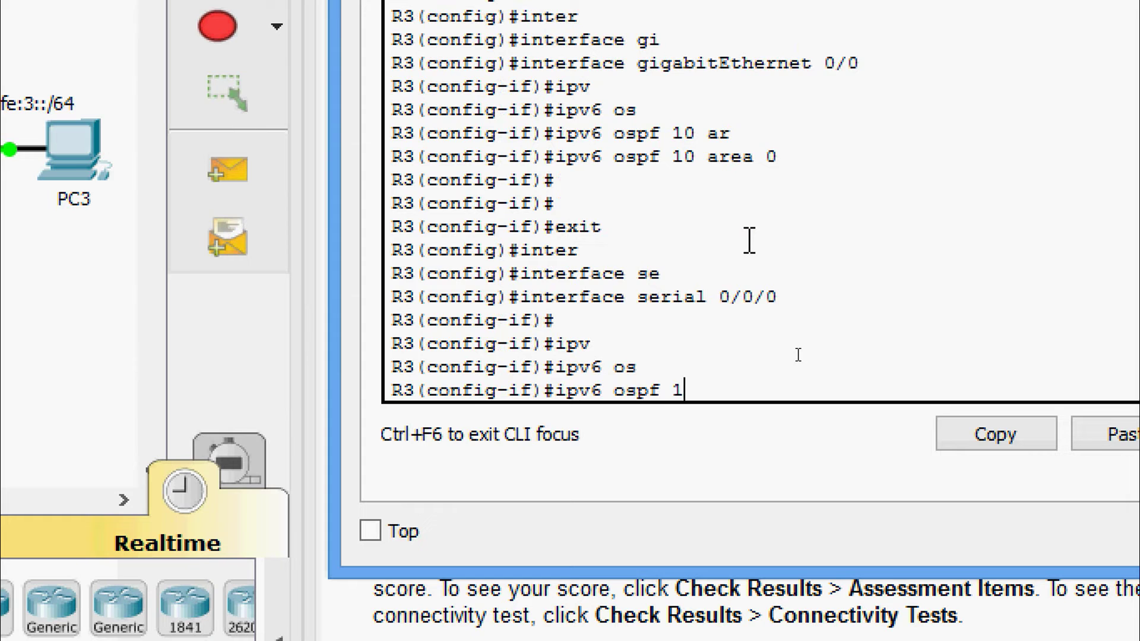
{"action": "type", "text": "0 ar"}
{"action": "key", "text": "Tab"}
{"action": "type", "text": "0"}
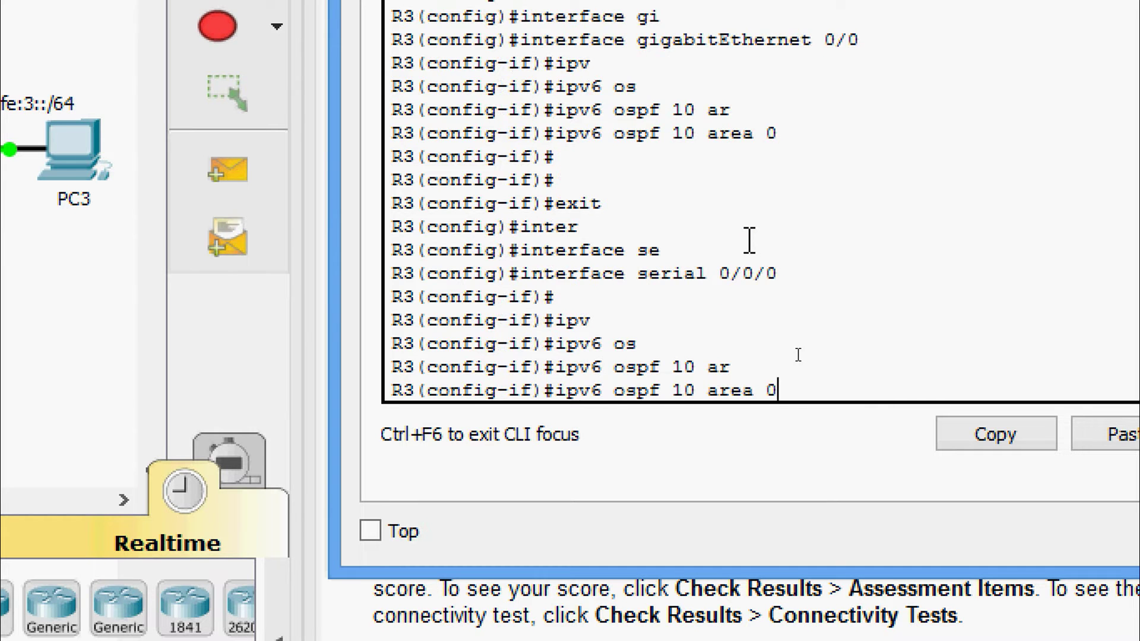
{"action": "key", "text": "Return"}
{"action": "key", "text": "Return"}
{"action": "key", "text": "Return"}
{"action": "type", "text": "exit"}
{"action": "key", "text": "Return"}
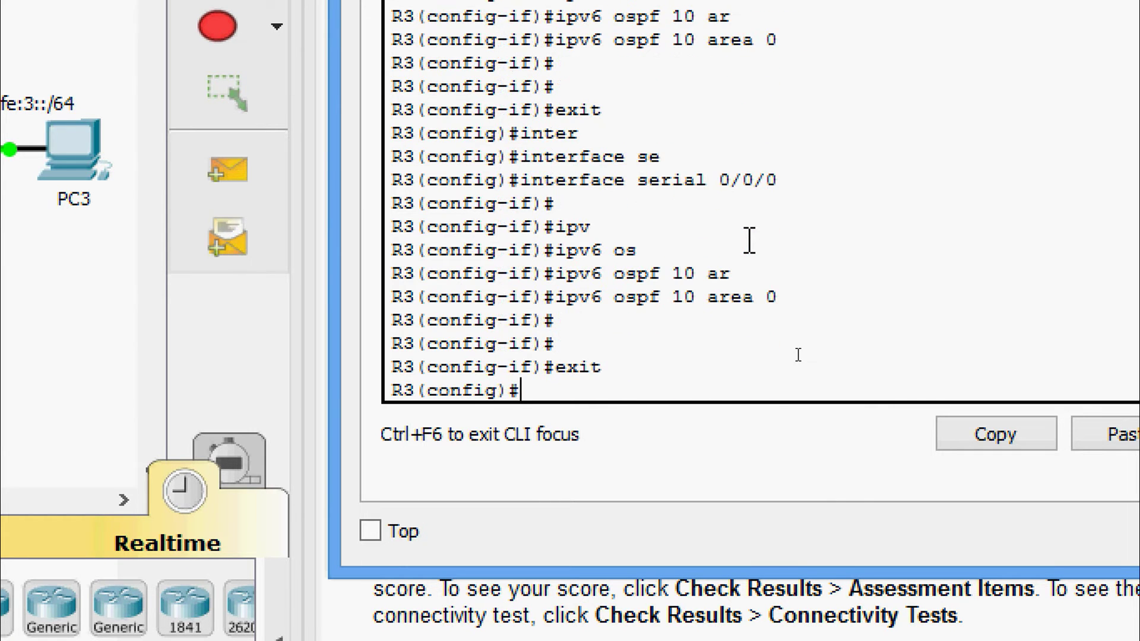
Enter interface configuration mode for Serial 0/0/1 on R3.
{"action": "type", "text": "inter"}
{"action": "key", "text": "Tab"}
{"action": "type", "text": "se"}
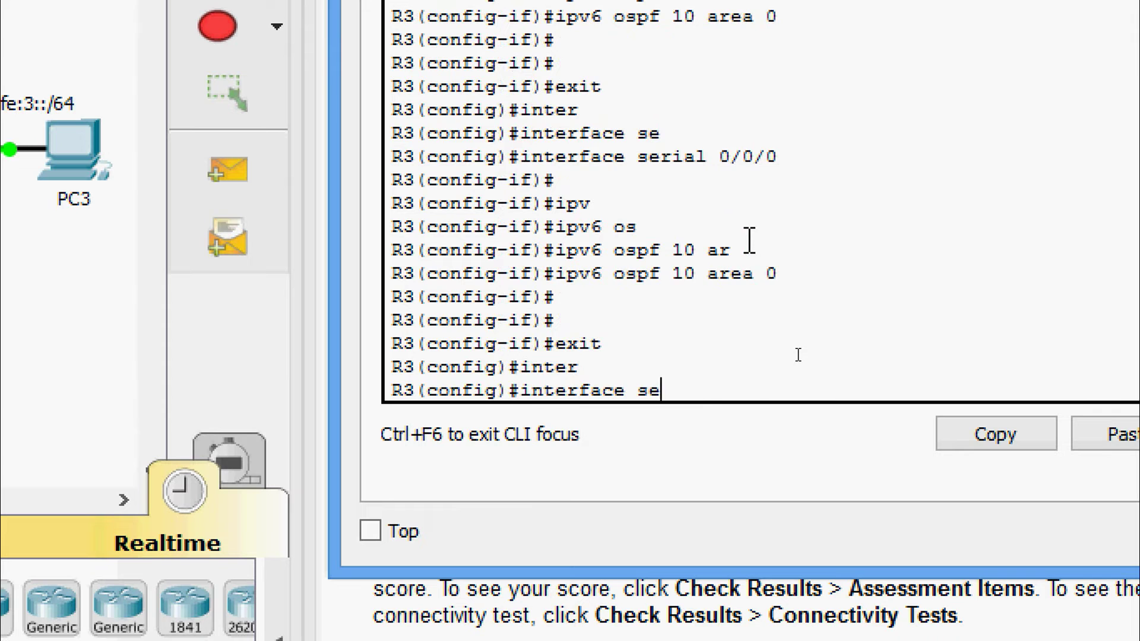
{"action": "key", "text": "Tab"}
{"action": "type", "text": "0/0/1"}
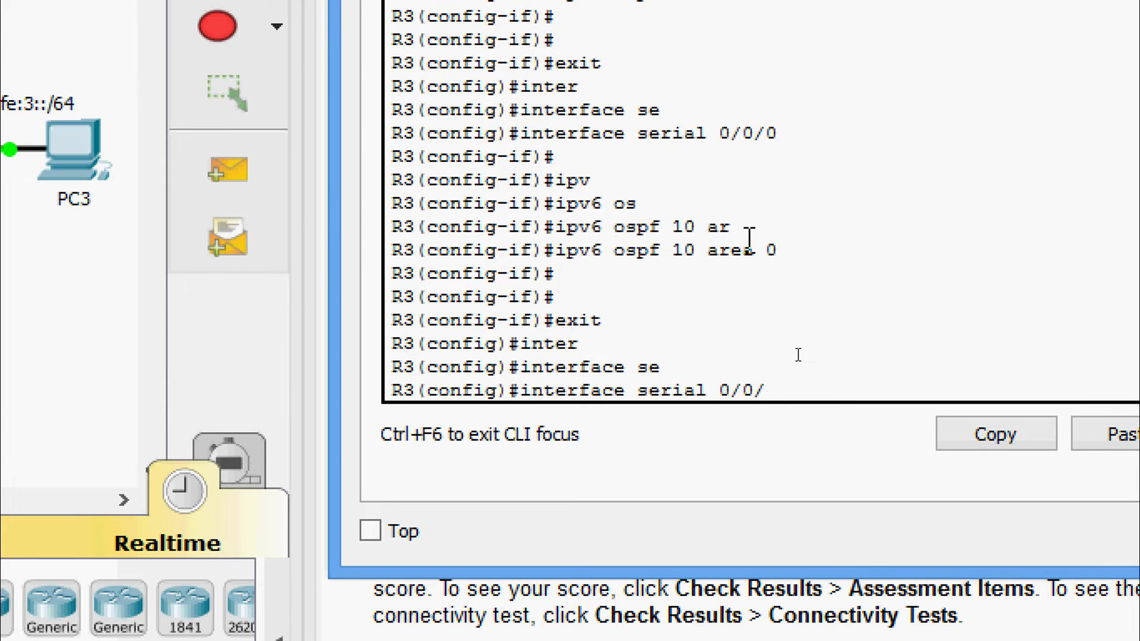
{"action": "key", "text": "Return"}
Enable IPv6 OSPF process 10 in area 0 on R3's Serial 0/0/1.
{"action": "type", "text": "ipv"}
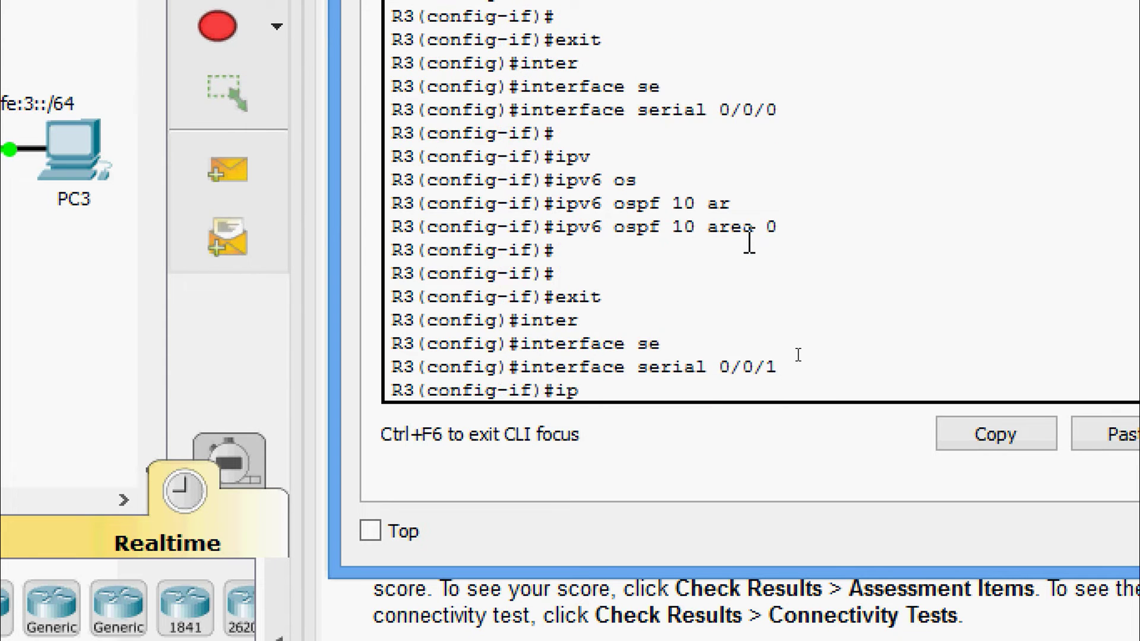
{"action": "key", "text": "Tab"}
{"action": "type", "text": "os"}
{"action": "key", "text": "Tab"}
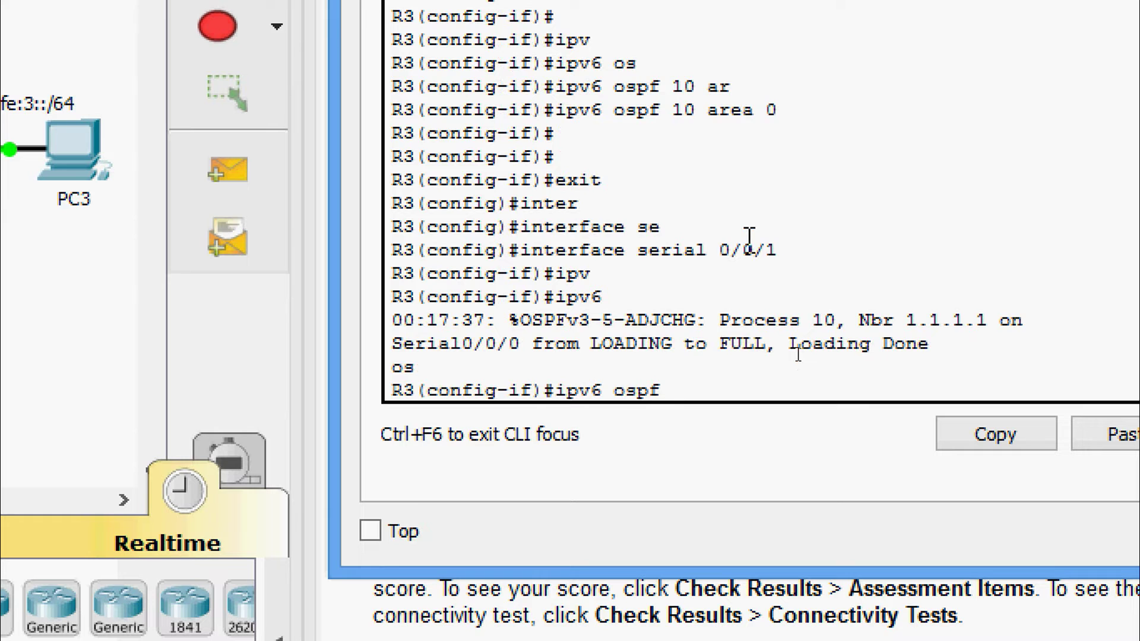
{"action": "type", "text": "10 ar"}
{"action": "key", "text": "Tab"}
{"action": "type", "text": "0"}
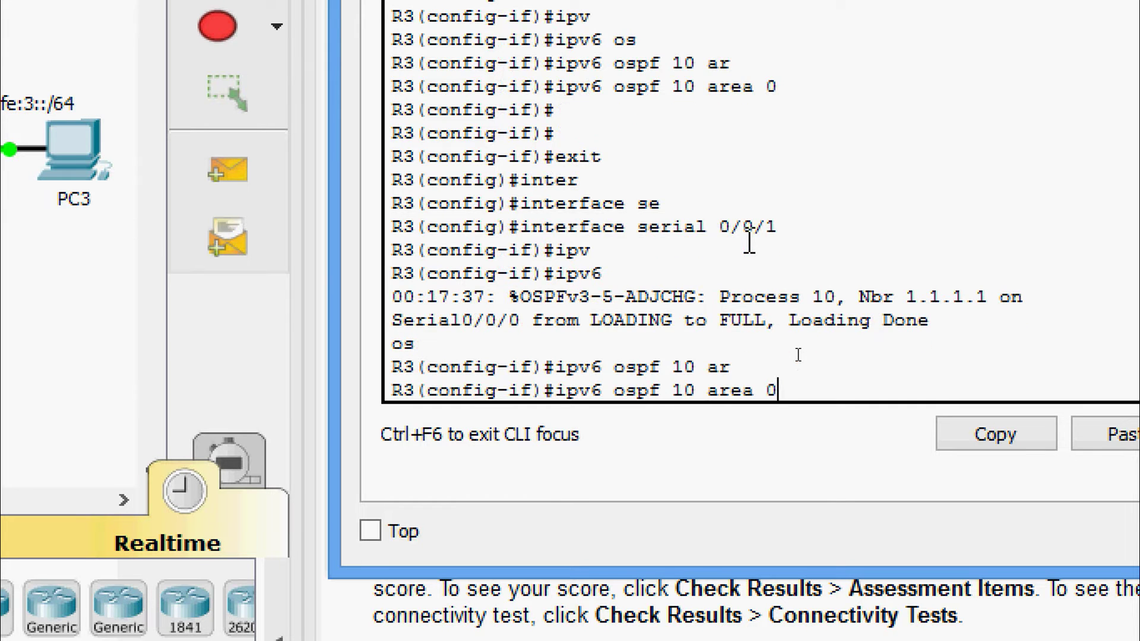
{"action": "key", "text": "Return"}
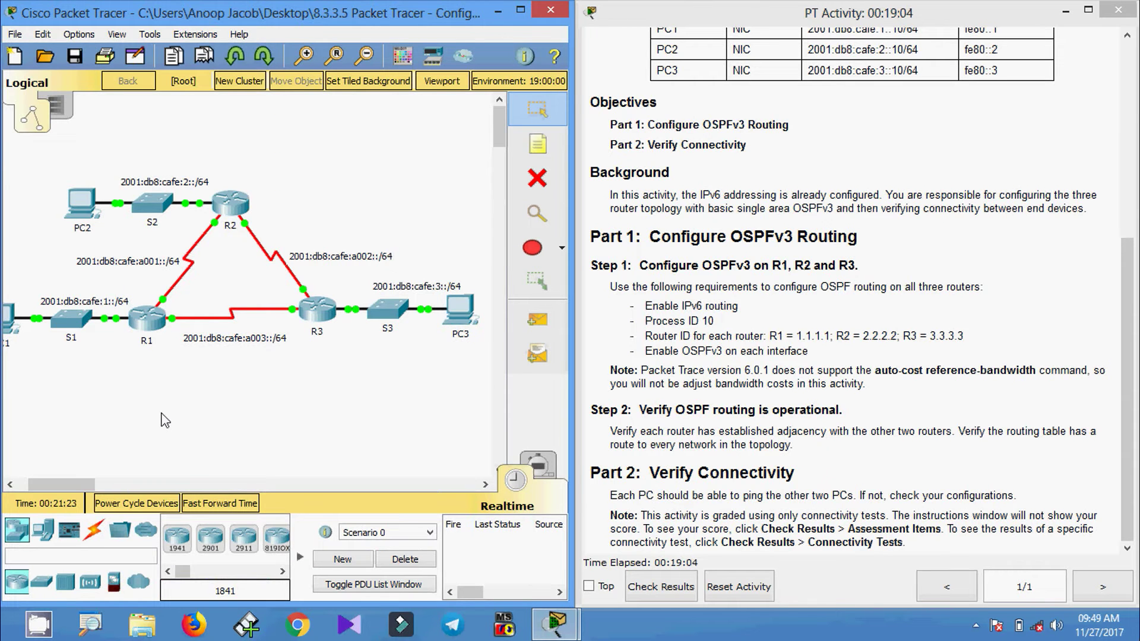
Open router R1's command line and enter privileged EXEC mode.
{"action": "left_click", "coordinate": [147, 319]}
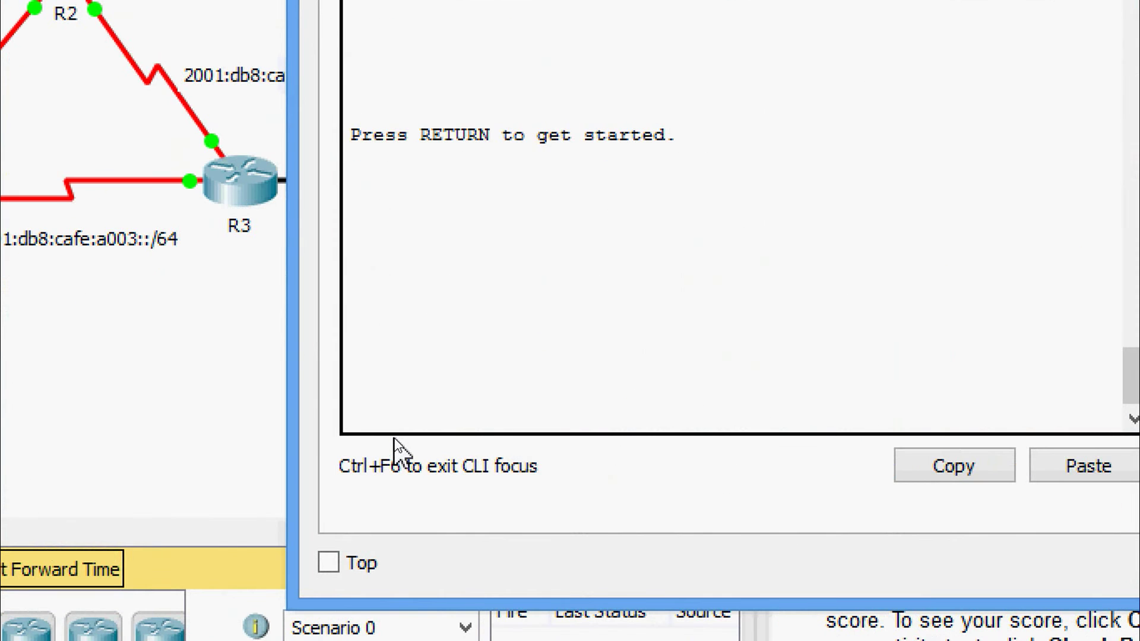
{"action": "key", "text": "Return"}
{"action": "type", "text": "ena"}
{"action": "key", "text": "Tab"}
{"action": "key", "text": "Return"}
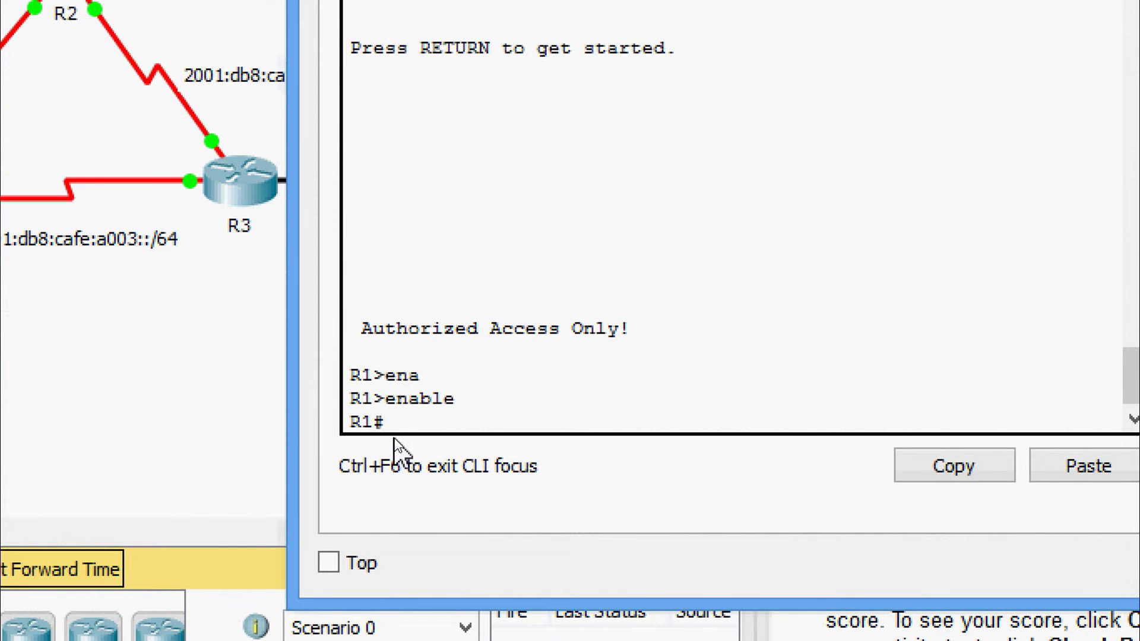
Display R1's IPv6 OSPF neighbor table with show ipv6 ospf neighbor and examine the neighbor IDs.
{"action": "type", "text": "sh"}
{"action": "key", "text": "Tab"}
{"action": "type", "text": "ipv"}
{"action": "key", "text": "Tab"}
{"action": "type", "text": "os"}
{"action": "key", "text": "Tab"}
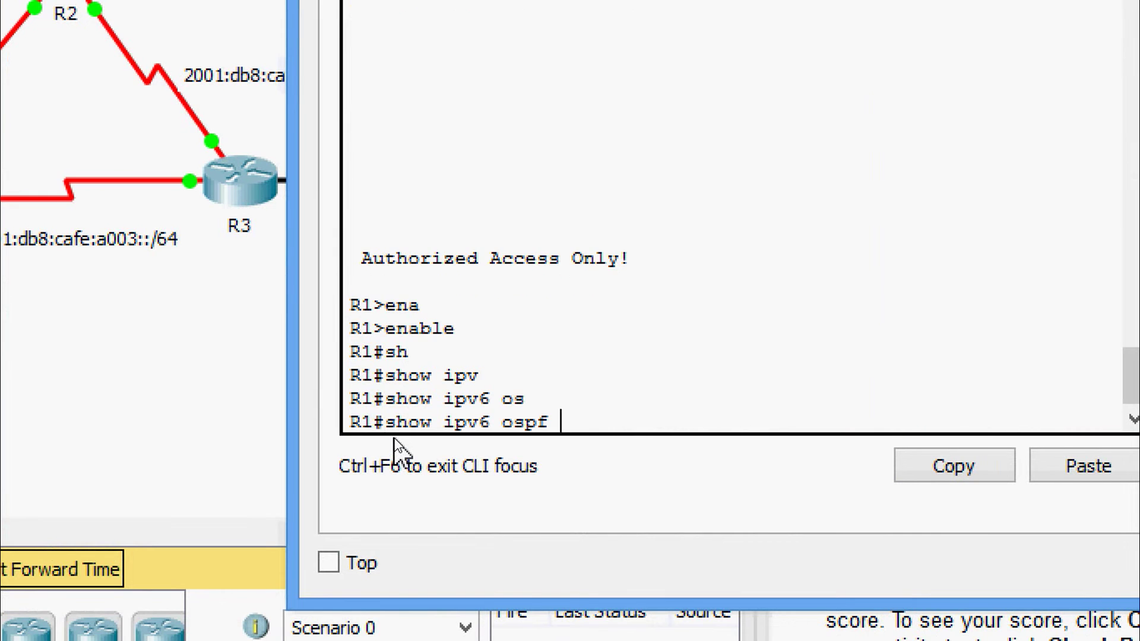
{"action": "type", "text": "ne"}
{"action": "key", "text": "Tab"}
{"action": "key", "text": "Return"}
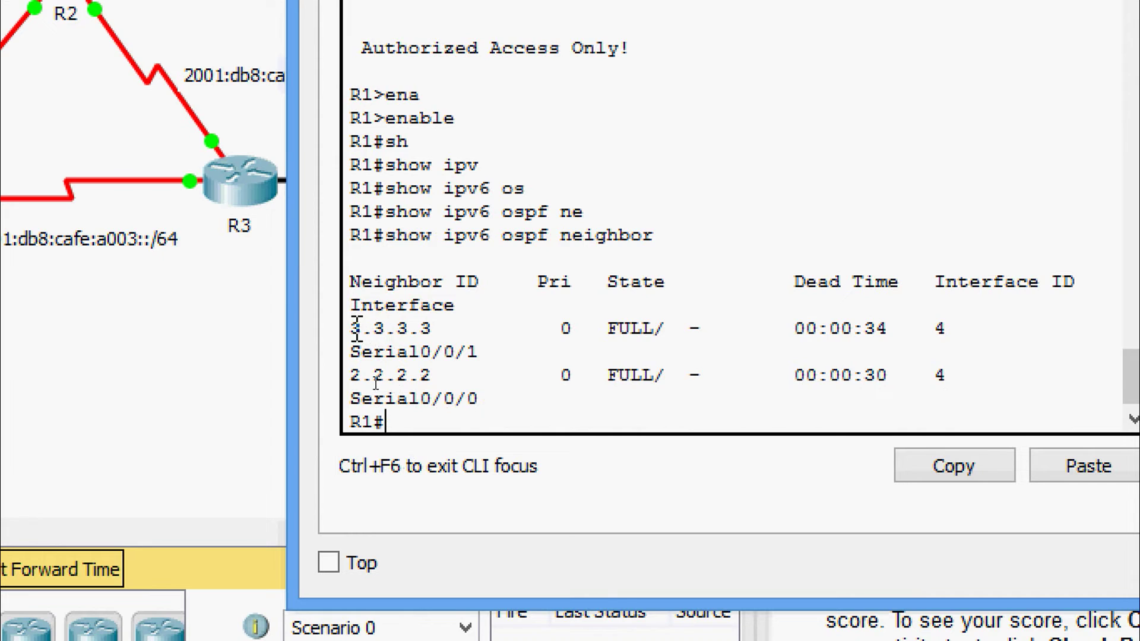
{"action": "left_click_drag", "start_coordinate": [354, 326], "coordinate": [467, 325]}
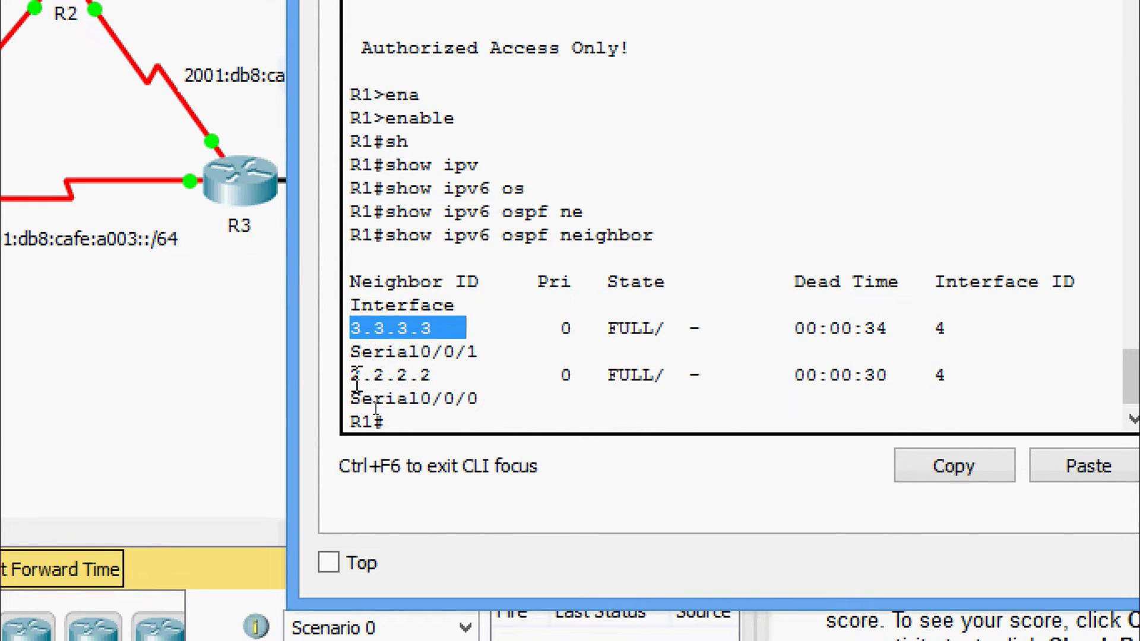
{"action": "left_click_drag", "start_coordinate": [350, 375], "coordinate": [408, 438]}
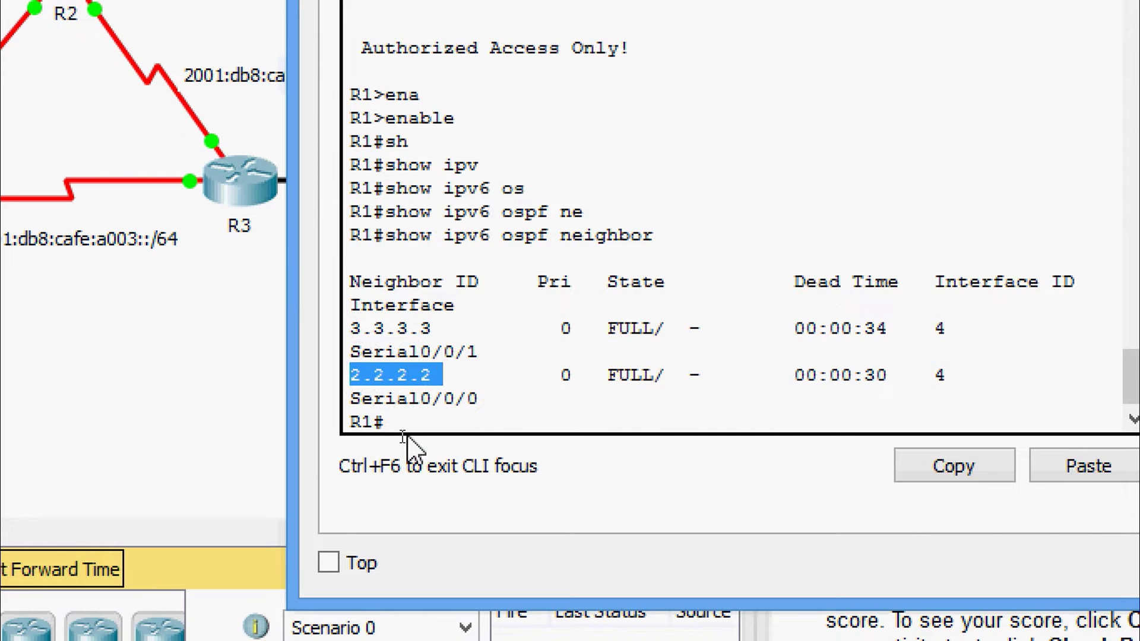
Check the available options for show ipv6 route on R1 and display its full IPv6 routing table.
{"action": "type", "text": "sh"}
{"action": "key", "text": "Tab"}
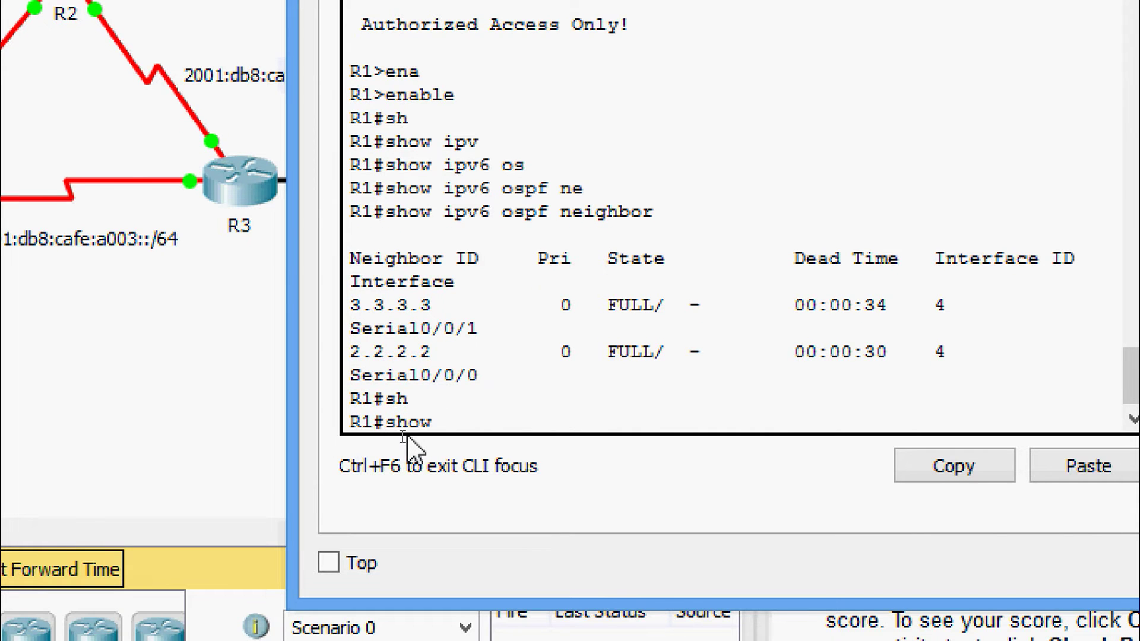
{"action": "type", "text": "ipv"}
{"action": "key", "text": "Tab"}
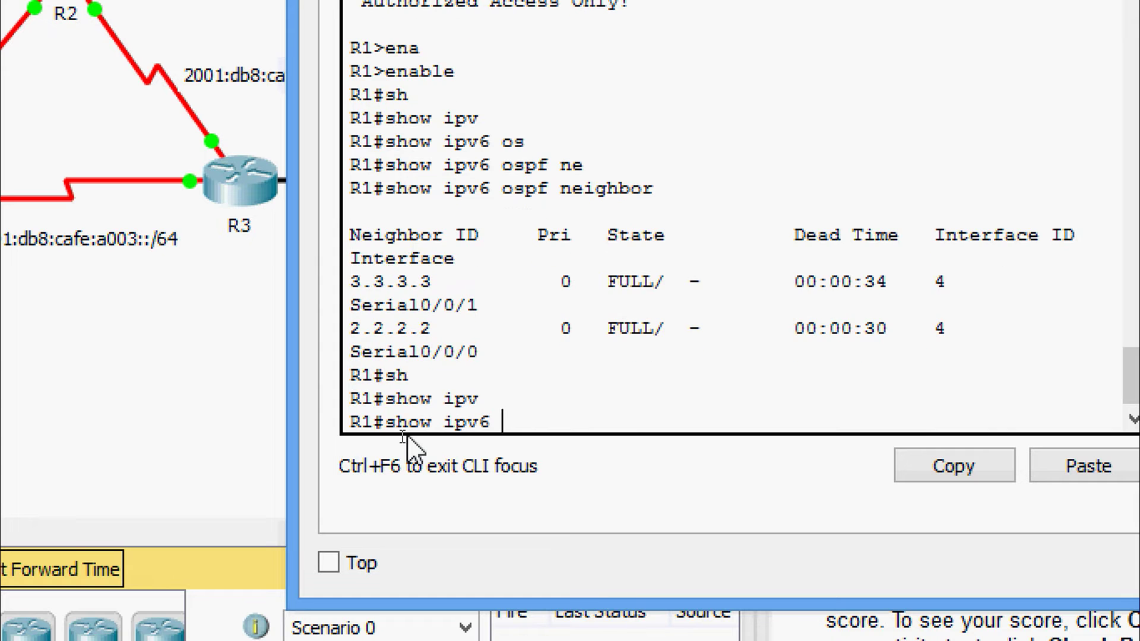
{"action": "type", "text": "route"}
{"action": "key", "text": "Tab"}
{"action": "type", "text": "?"}
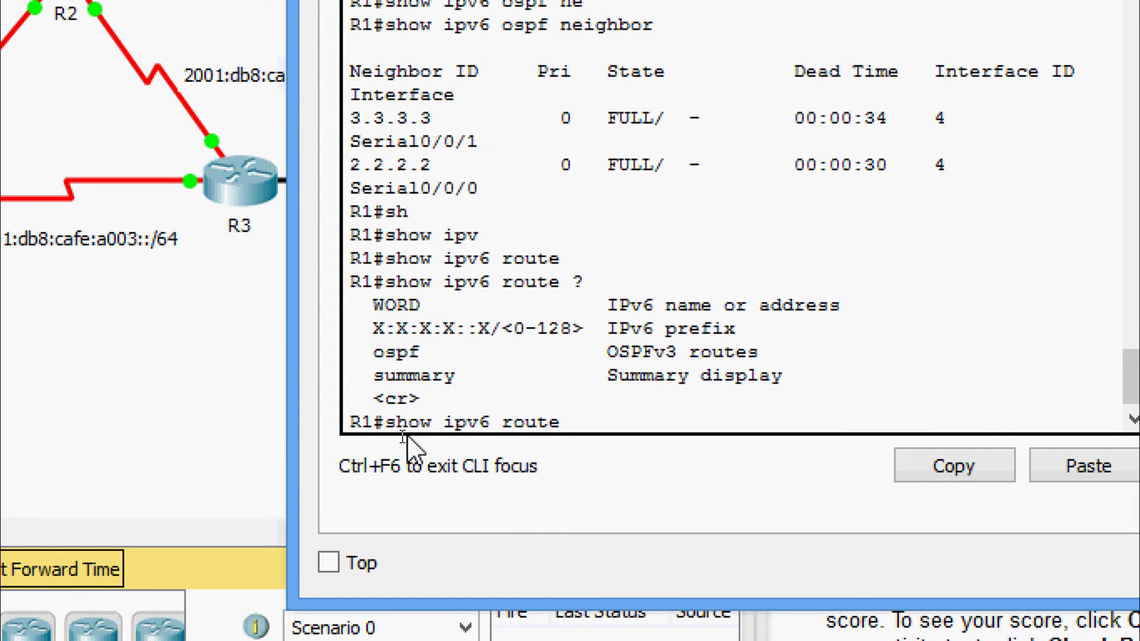
{"action": "key", "text": "Return"}
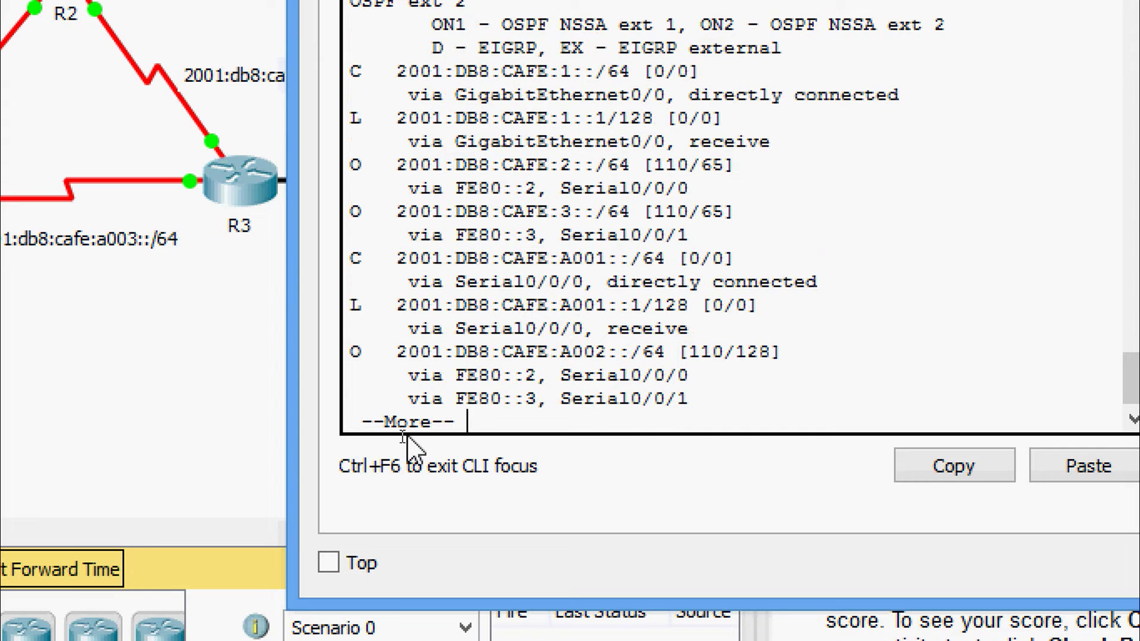
{"action": "key", "text": "Return"}
{"action": "key", "text": "Return"}
{"action": "key", "text": "Return"}
{"action": "key", "text": "Return"}
{"action": "key", "text": "Return"}
{"action": "key", "text": "Return"}
{"action": "key", "text": "Return"}
{"action": "key", "text": "Return"}
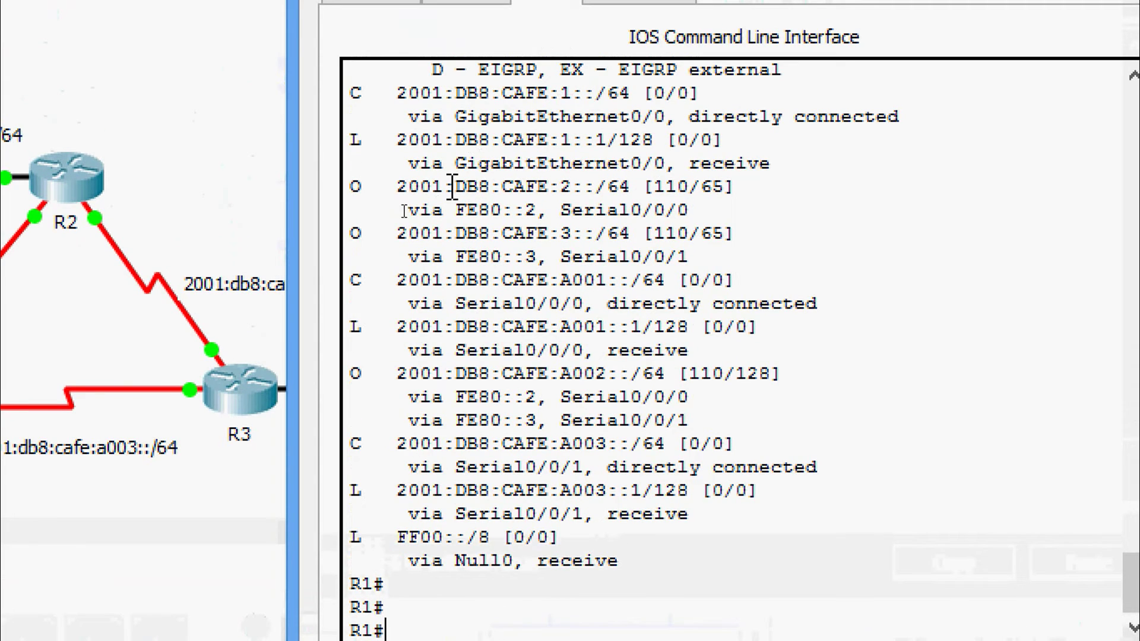
Examine the OSPF-learned routes in R1's IPv6 routing table and close R1's window.
{"action": "left_click_drag", "start_coordinate": [352, 185], "coordinate": [697, 212]}
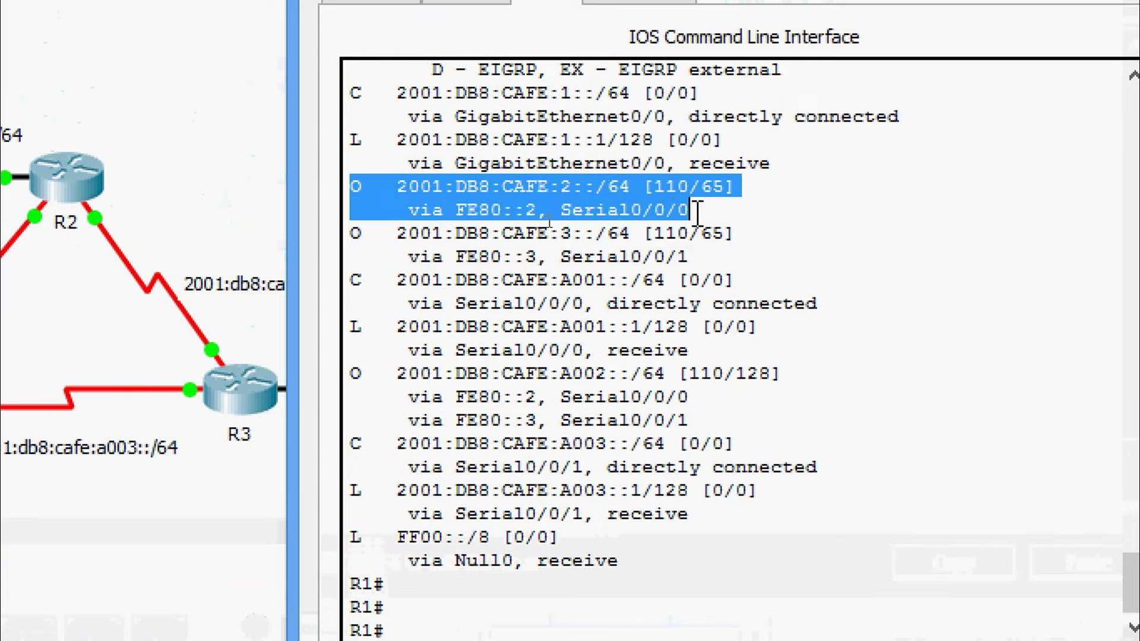
{"action": "left_click_drag", "start_coordinate": [351, 234], "coordinate": [724, 279]}
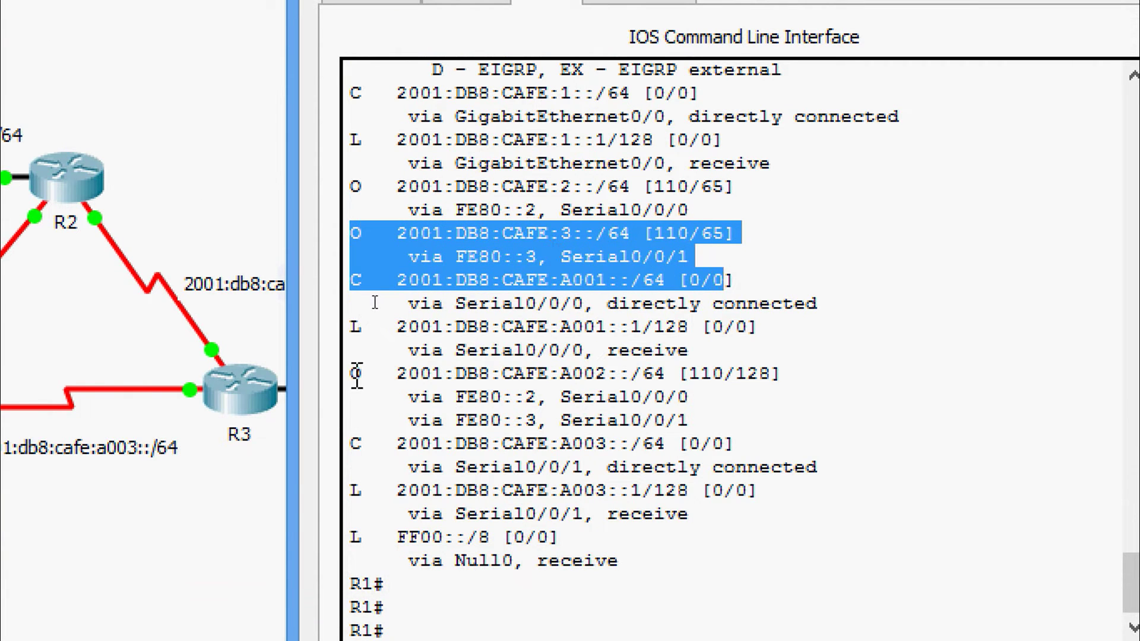
{"action": "left_click_drag", "start_coordinate": [354, 373], "coordinate": [702, 406]}
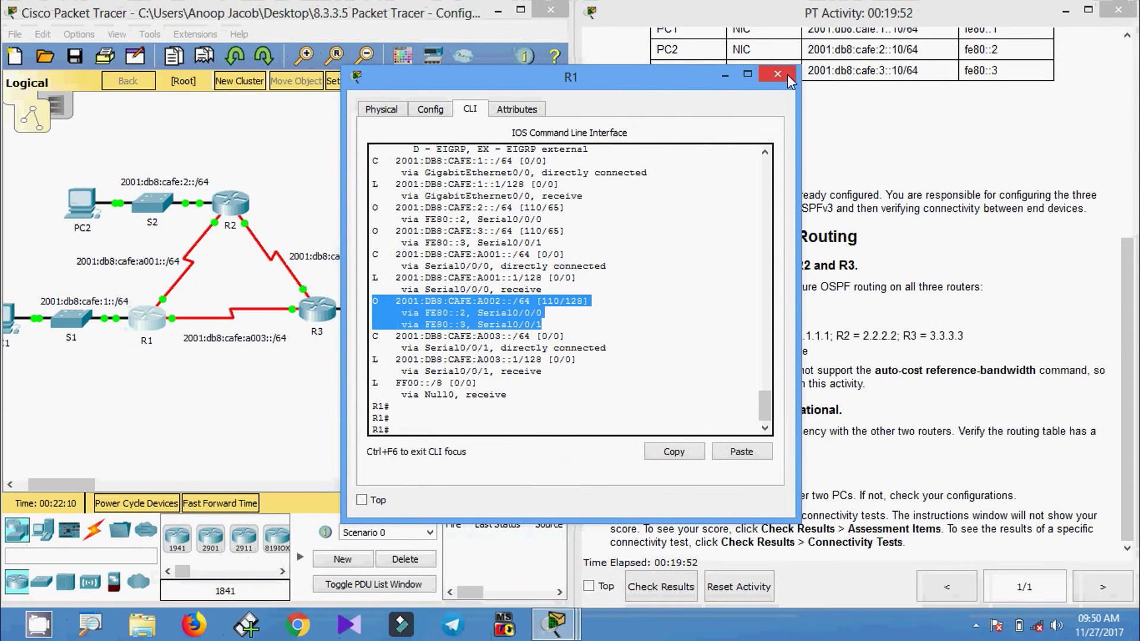
{"action": "left_click", "coordinate": [778, 74]}
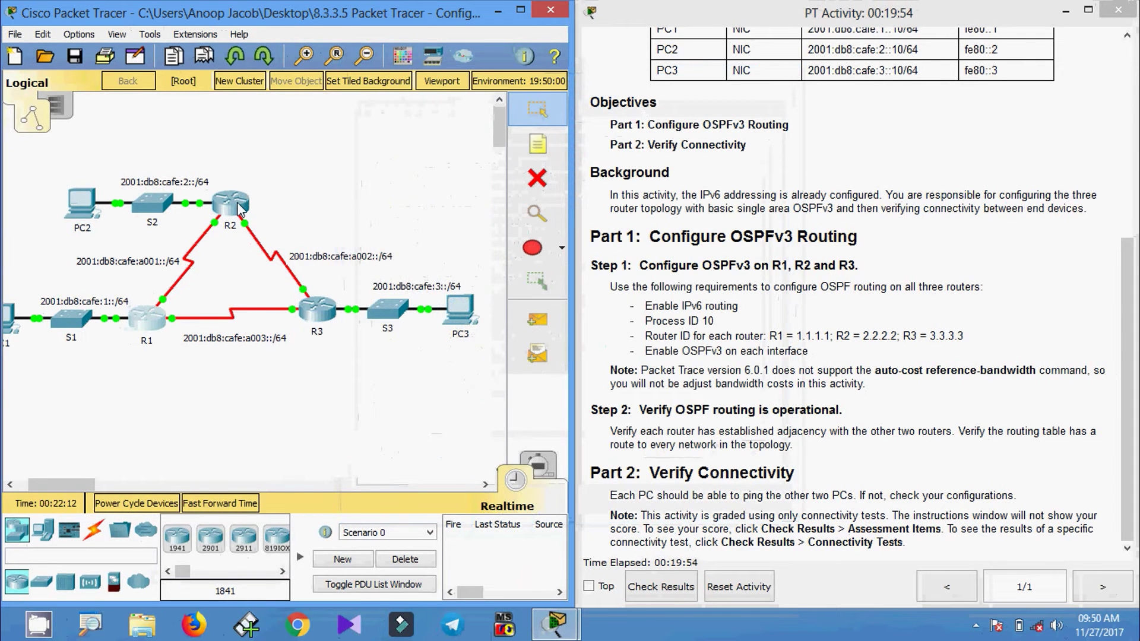
Open router R2's command line and return from interface configuration to privileged EXEC mode.
{"action": "mouse_move", "coordinate": [240, 208]}
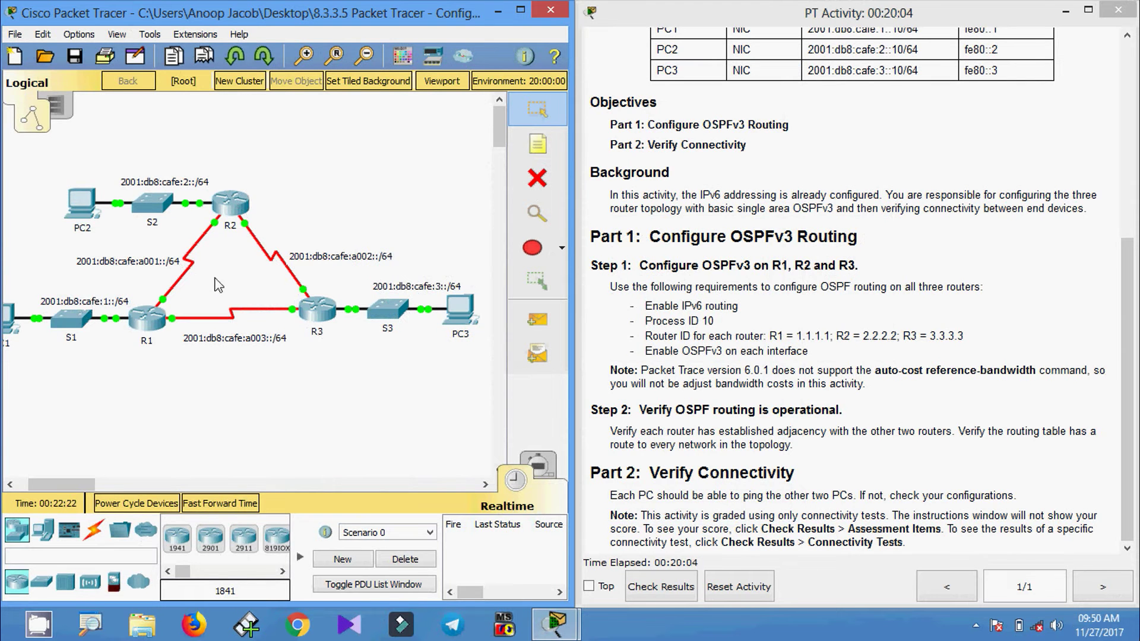
{"action": "left_click", "coordinate": [235, 219]}
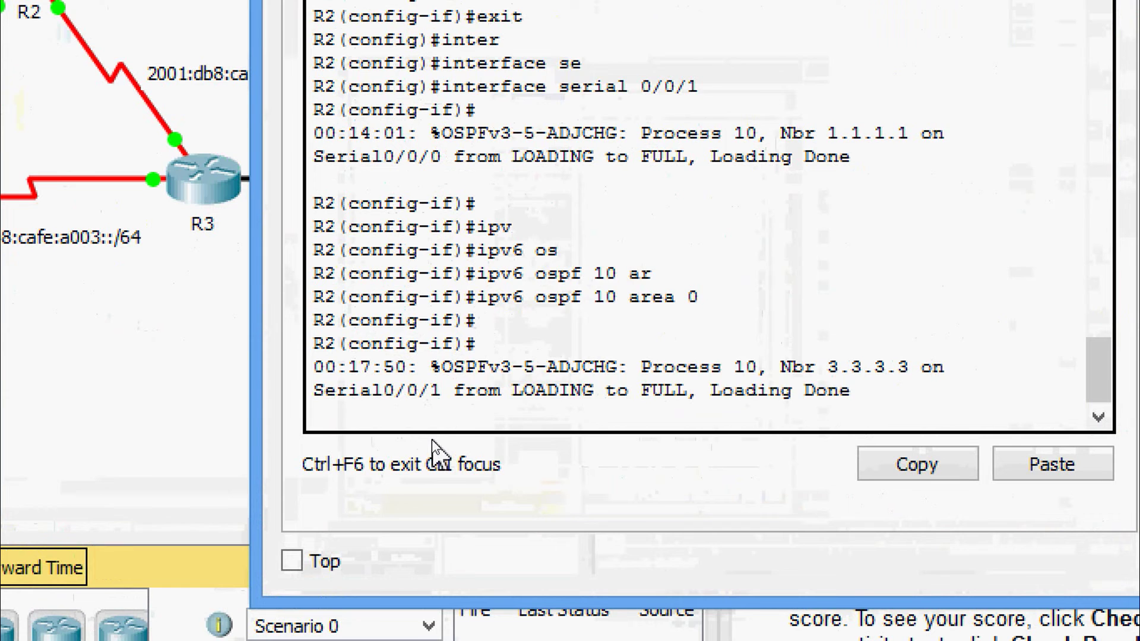
{"action": "key", "text": "Return"}
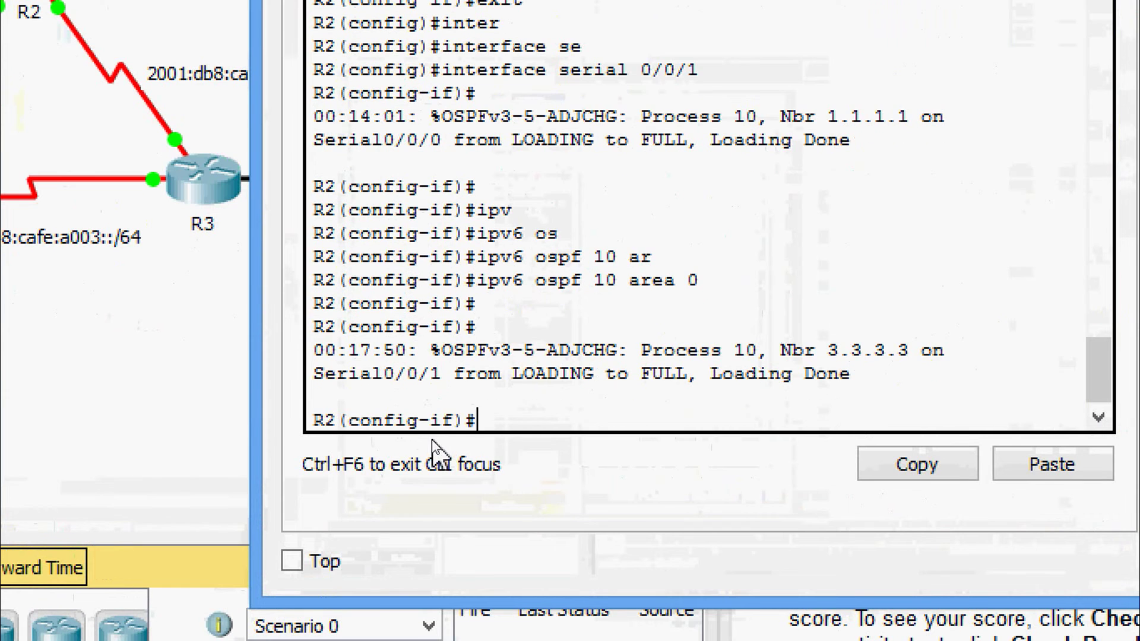
{"action": "type", "text": "e"}
{"action": "key", "text": "BackSpace"}
{"action": "key", "text": "ctrl+z"}
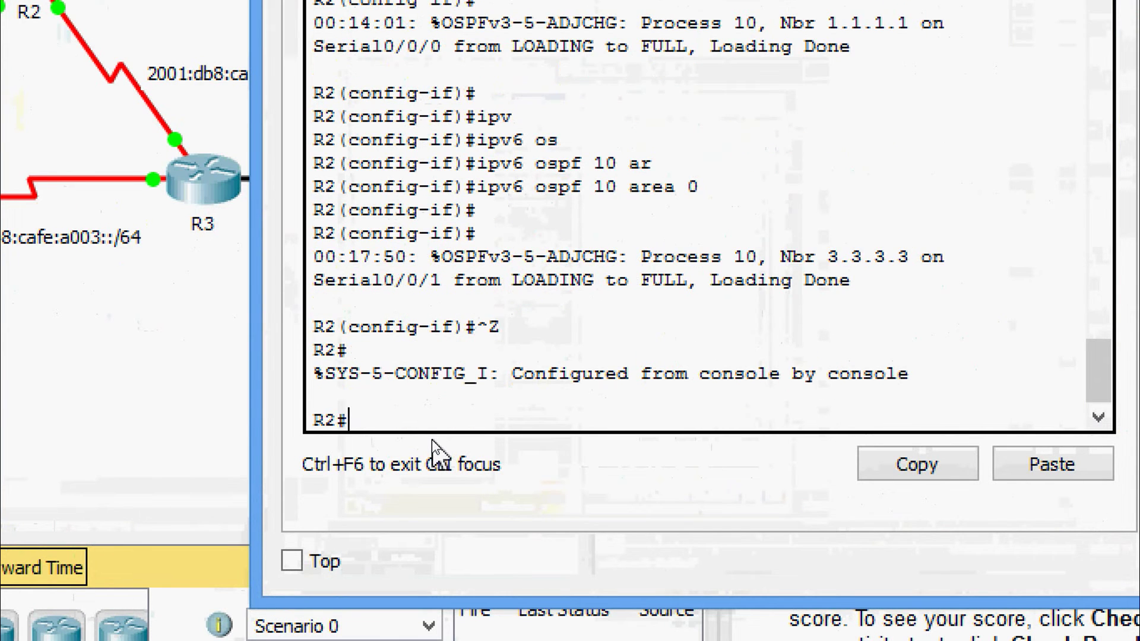
Display R2's IPv6 OSPF neighbor table with show ipv6 ospf neighbor and examine the neighbor IDs.
{"action": "type", "text": "sh"}
{"action": "key", "text": "Tab"}
{"action": "type", "text": "ipv"}
{"action": "key", "text": "Tab"}
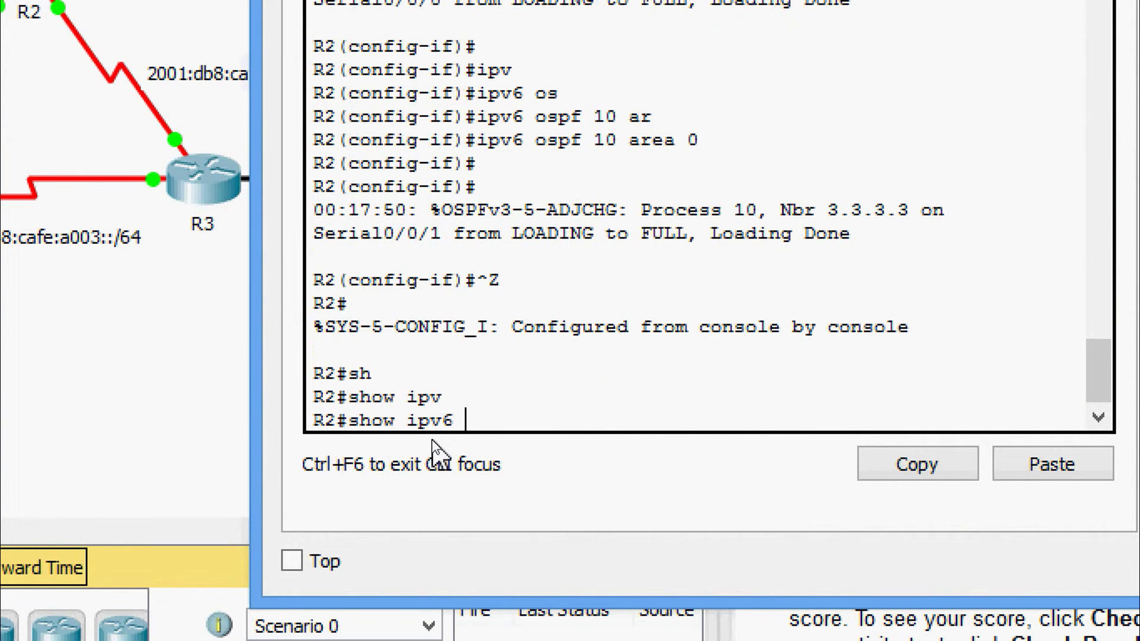
{"action": "type", "text": "os"}
{"action": "key", "text": "Tab"}
{"action": "type", "text": "ne"}
{"action": "key", "text": "Tab"}
{"action": "key", "text": "Return"}
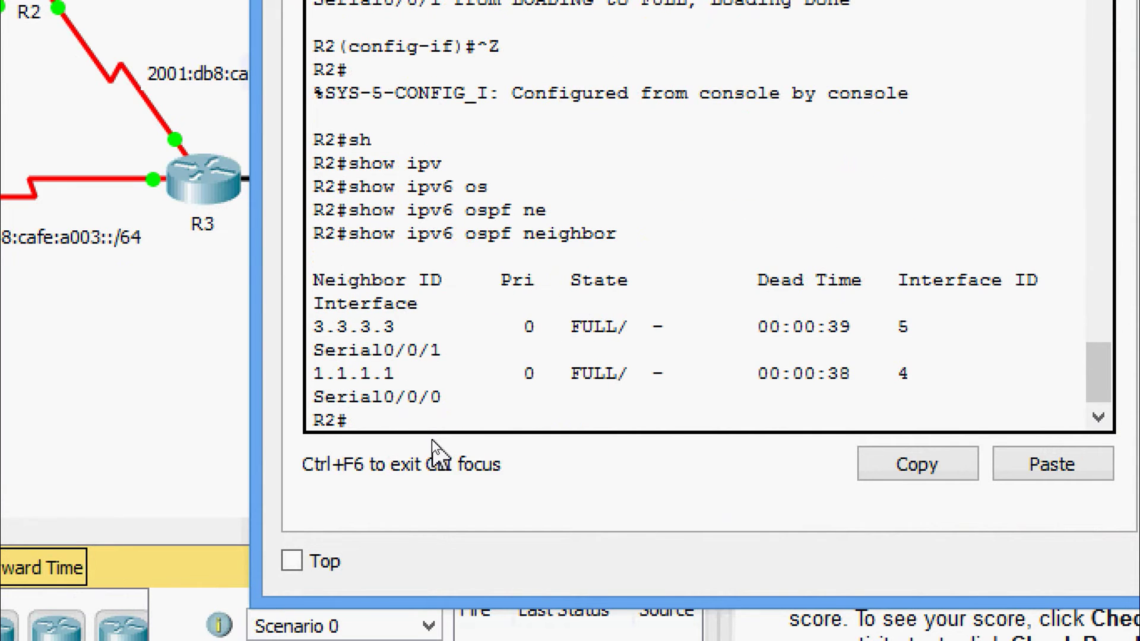
{"action": "left_click_drag", "start_coordinate": [322, 334], "coordinate": [425, 325]}
{"action": "left_click_drag", "start_coordinate": [416, 375], "coordinate": [315, 377]}
Display R2's full IPv6 routing table with show ipv6 route, through to its last entry.
{"action": "type", "text": "sh"}
{"action": "key", "text": "Tab"}
{"action": "type", "text": "ipv"}
{"action": "key", "text": "Tab"}
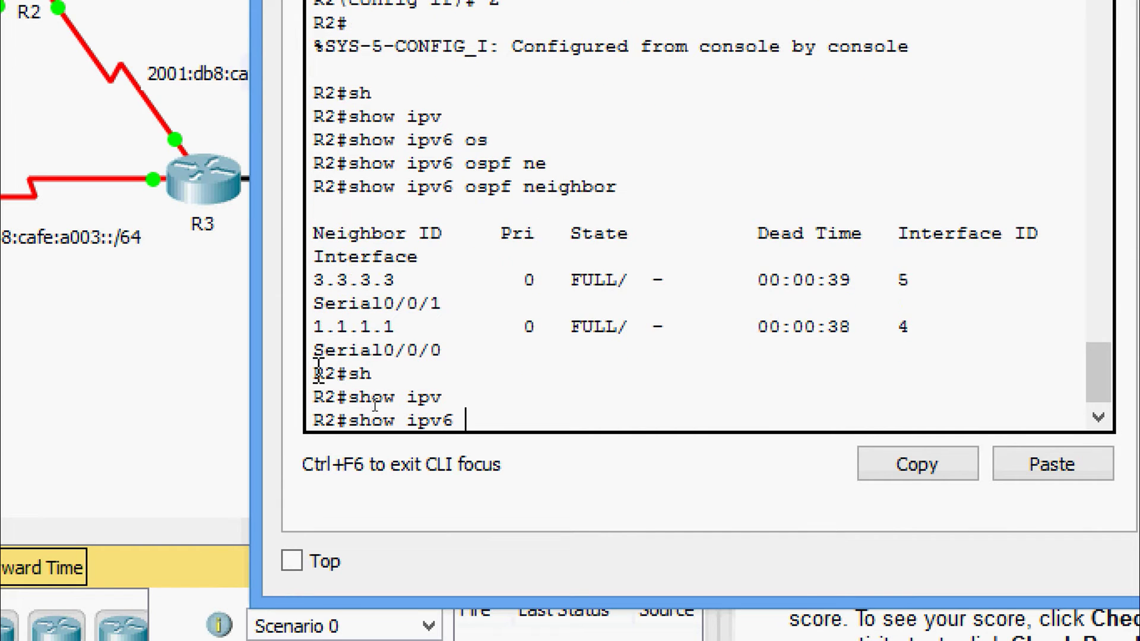
{"action": "type", "text": "rou"}
{"action": "key", "text": "Tab"}
{"action": "key", "text": "Return"}
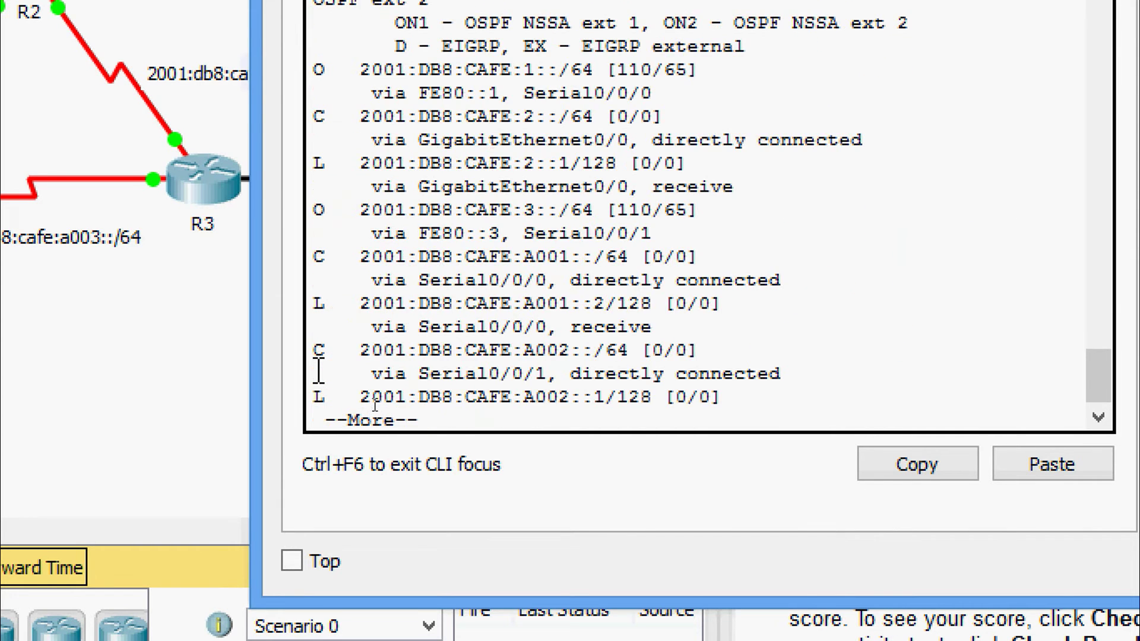
{"action": "key", "text": "Return"}
{"action": "key", "text": "Return"}
{"action": "key", "text": "Return"}
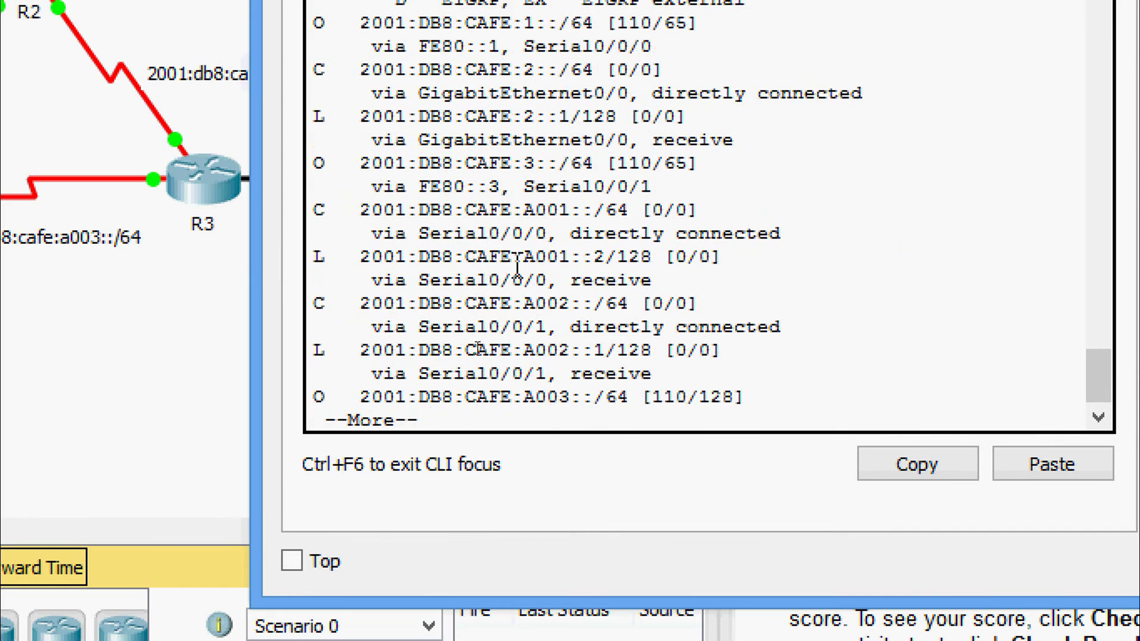
{"action": "key", "text": "Return"}
{"action": "key", "text": "Return"}
{"action": "key", "text": "Return"}
{"action": "key", "text": "Return"}
{"action": "key", "text": "Return"}
{"action": "key", "text": "Return"}
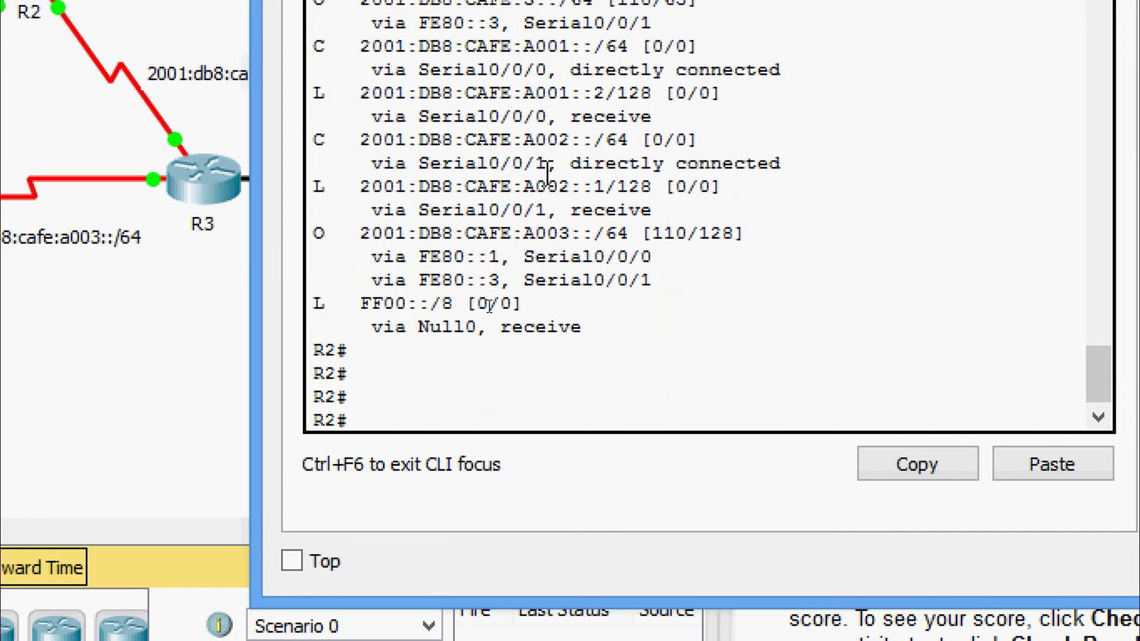
Examine the OSPF-learned routes to the CAFE:1, CAFE:3 and CAFE:A003 networks in R2's IPv6 routing table.
{"action": "scroll", "coordinate": [548, 174], "scroll_direction": "up", "scroll_amount": 2}
{"action": "scroll", "coordinate": [548, 172], "scroll_direction": "up", "scroll_amount": 4}
{"action": "scroll", "coordinate": [542, 178], "scroll_direction": "down", "scroll_amount": 2}
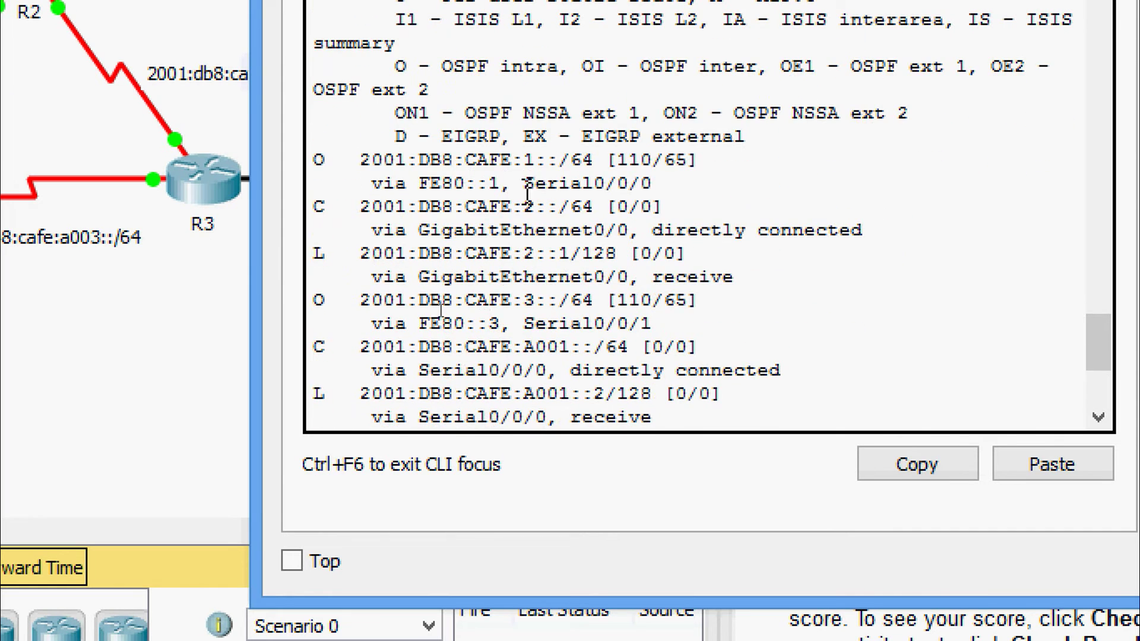
{"action": "left_click_drag", "start_coordinate": [314, 159], "coordinate": [693, 191]}
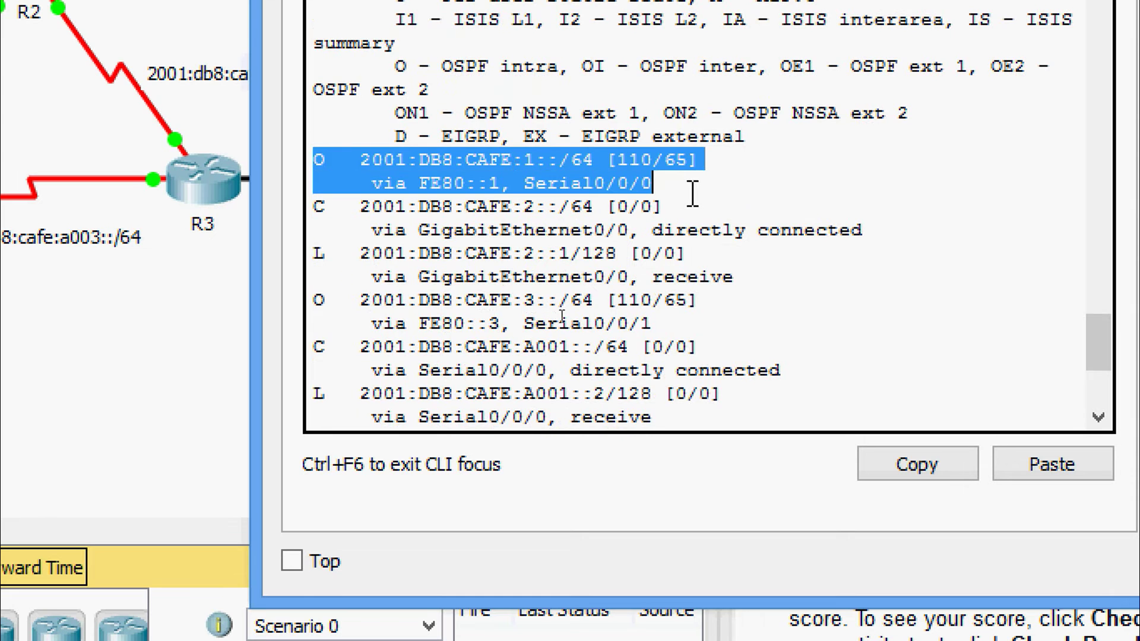
{"action": "left_click", "coordinate": [325, 302]}
{"action": "left_click_drag", "start_coordinate": [323, 301], "coordinate": [653, 324]}
{"action": "scroll", "coordinate": [671, 321], "scroll_direction": "down", "scroll_amount": 3}
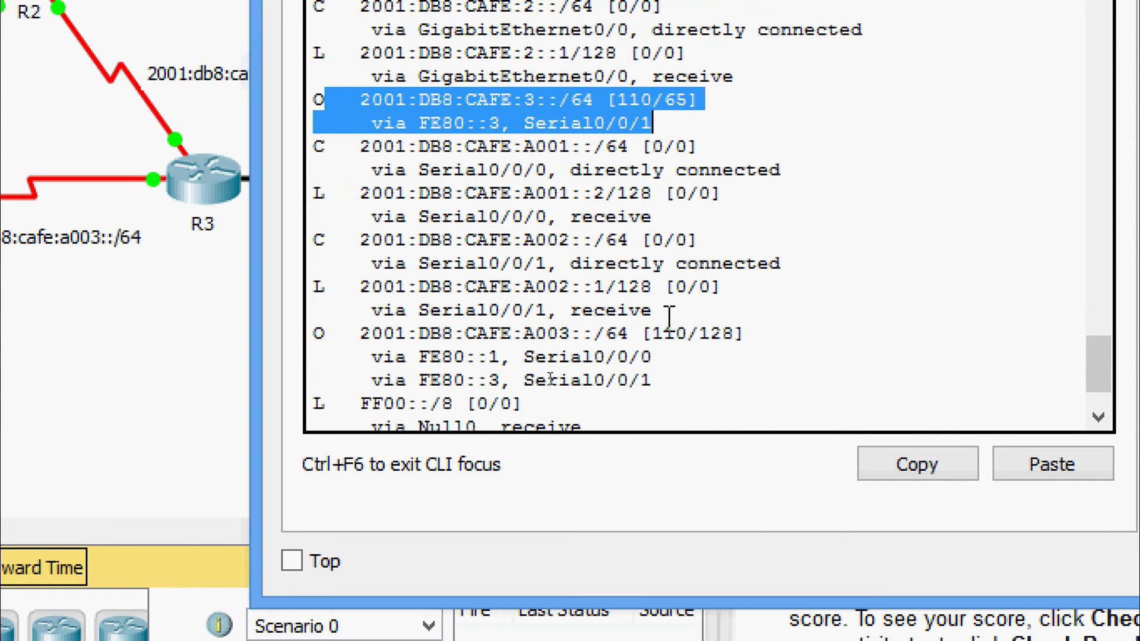
{"action": "left_click_drag", "start_coordinate": [312, 332], "coordinate": [732, 388]}
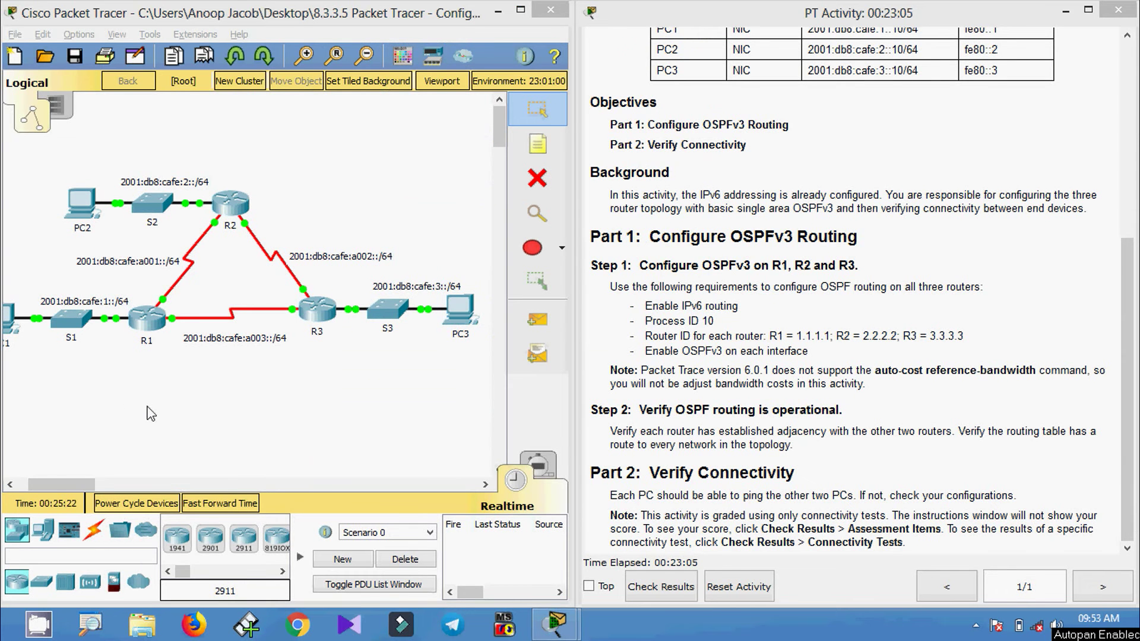
Open router R1's command line and enter privileged EXEC mode with enable.
{"action": "left_click", "coordinate": [148, 338]}
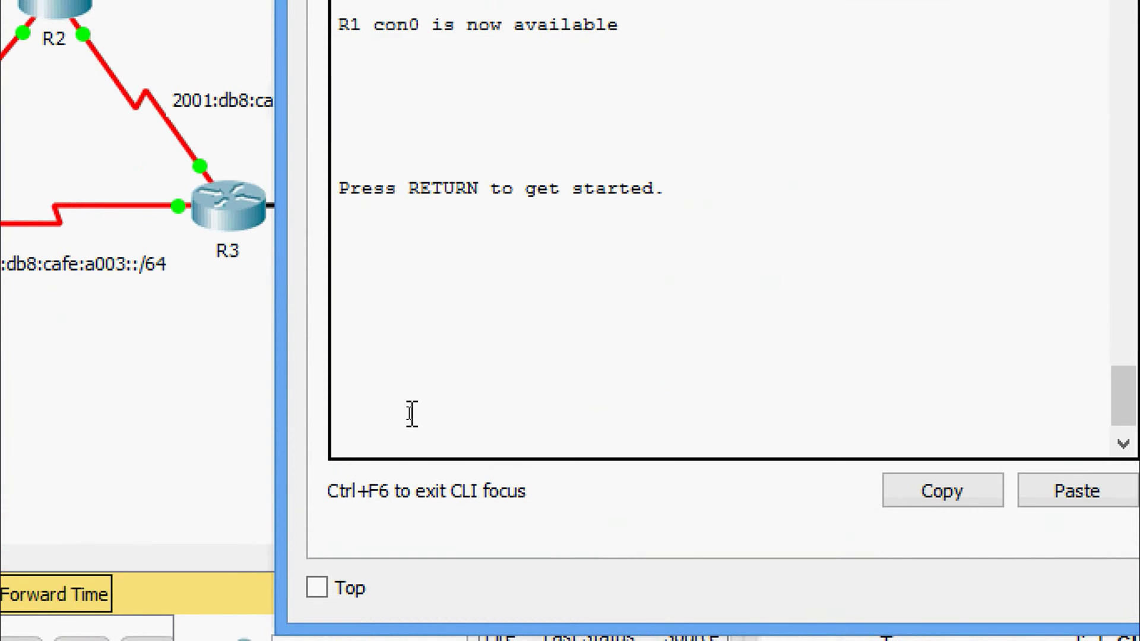
{"action": "key", "text": "Return"}
{"action": "type", "text": "e"}
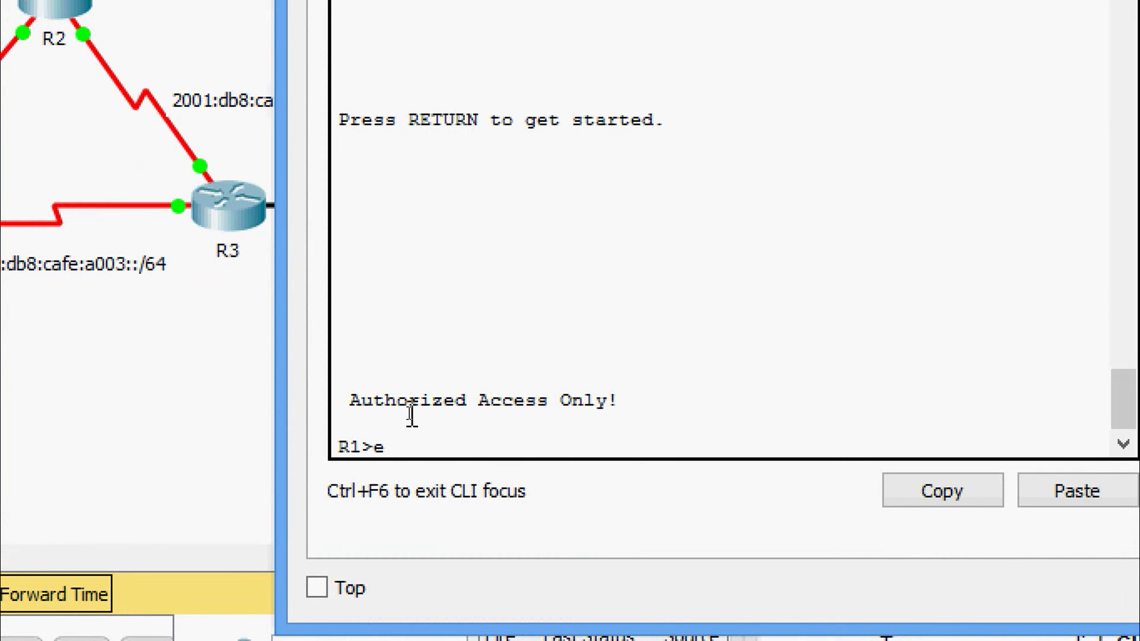
{"action": "type", "text": "na"}
{"action": "key", "text": "Tab"}
{"action": "key", "text": "Return"}
List the show ipv6 ospf options on R1, then run show ipv6 ospf neighbor and examine the neighbor IDs.
{"action": "type", "text": "sh"}
{"action": "key", "text": "Tab"}
{"action": "type", "text": "ipv"}
{"action": "key", "text": "Tab"}
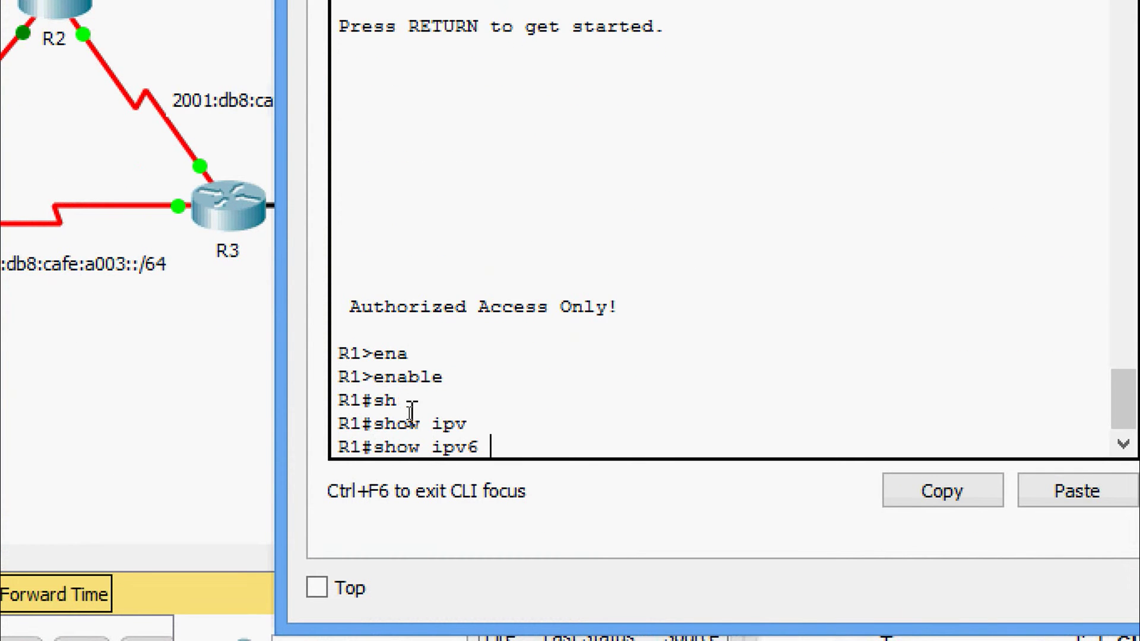
{"action": "type", "text": "os"}
{"action": "key", "text": "Tab"}
{"action": "type", "text": "?"}
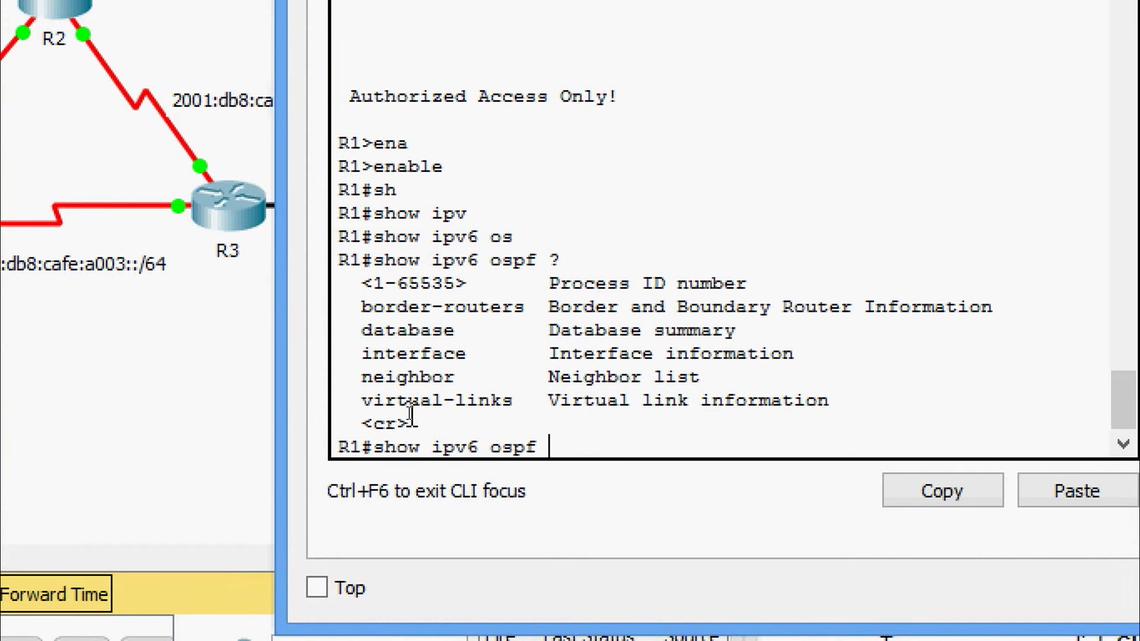
{"action": "type", "text": "nei"}
{"action": "key", "text": "Tab"}
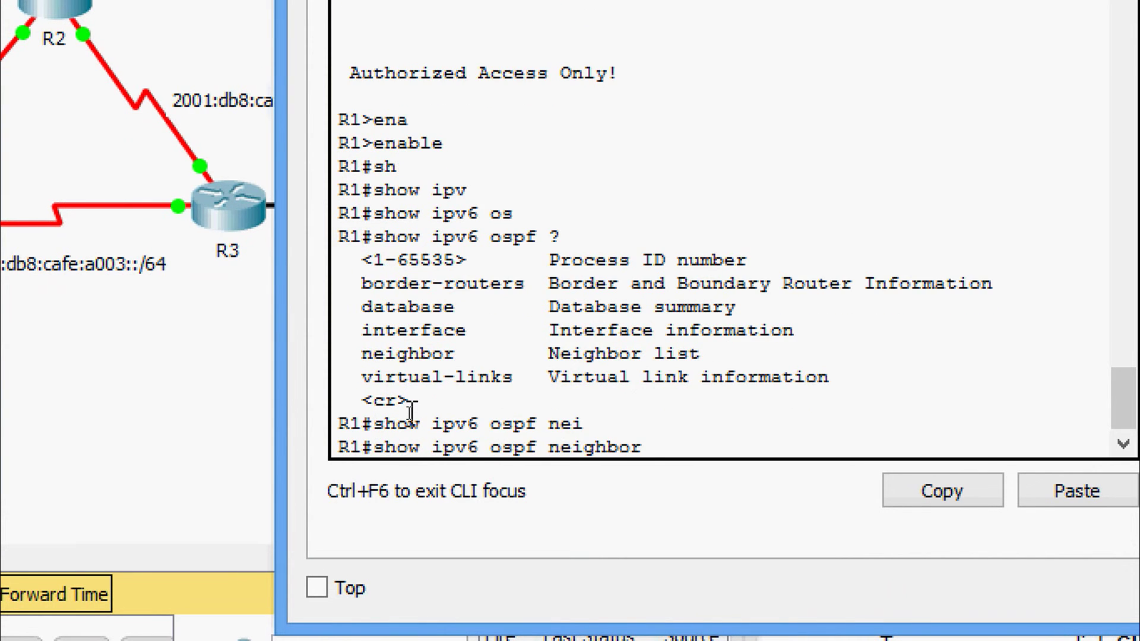
{"action": "key", "text": "Return"}
{"action": "key", "text": "Return"}
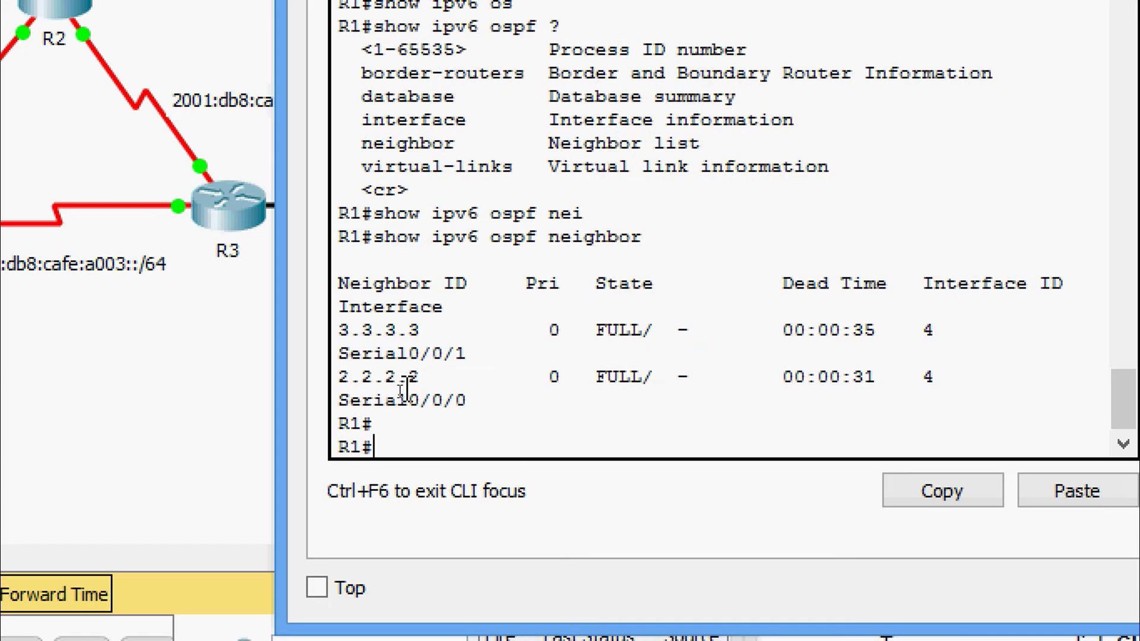
{"action": "left_click_drag", "start_coordinate": [347, 329], "coordinate": [445, 323]}
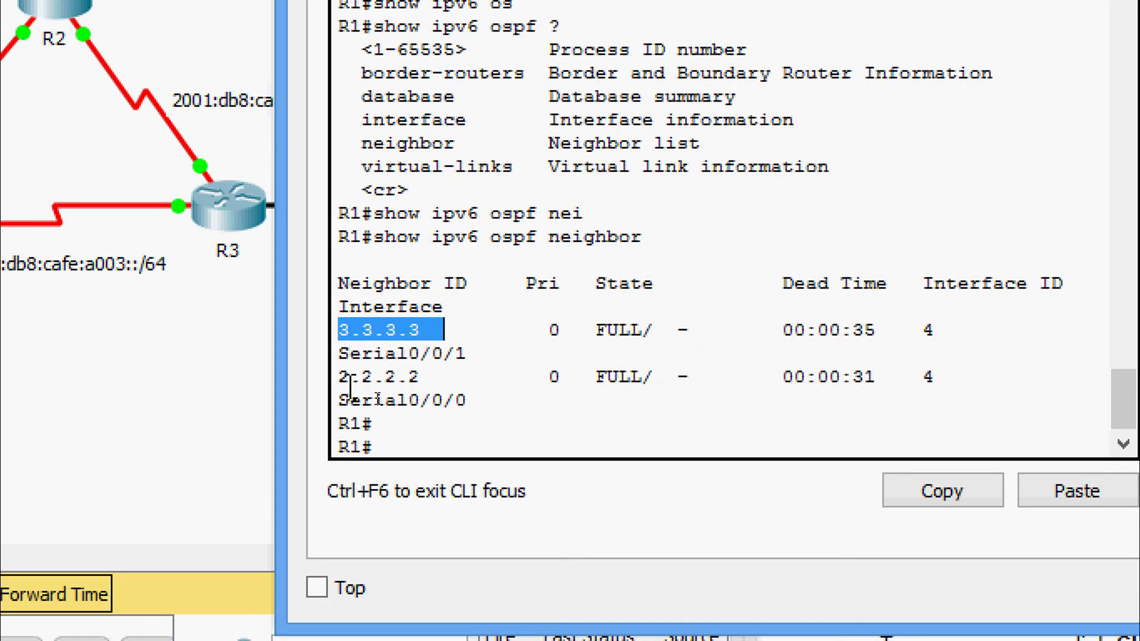
{"action": "left_click_drag", "start_coordinate": [337, 376], "coordinate": [424, 376]}
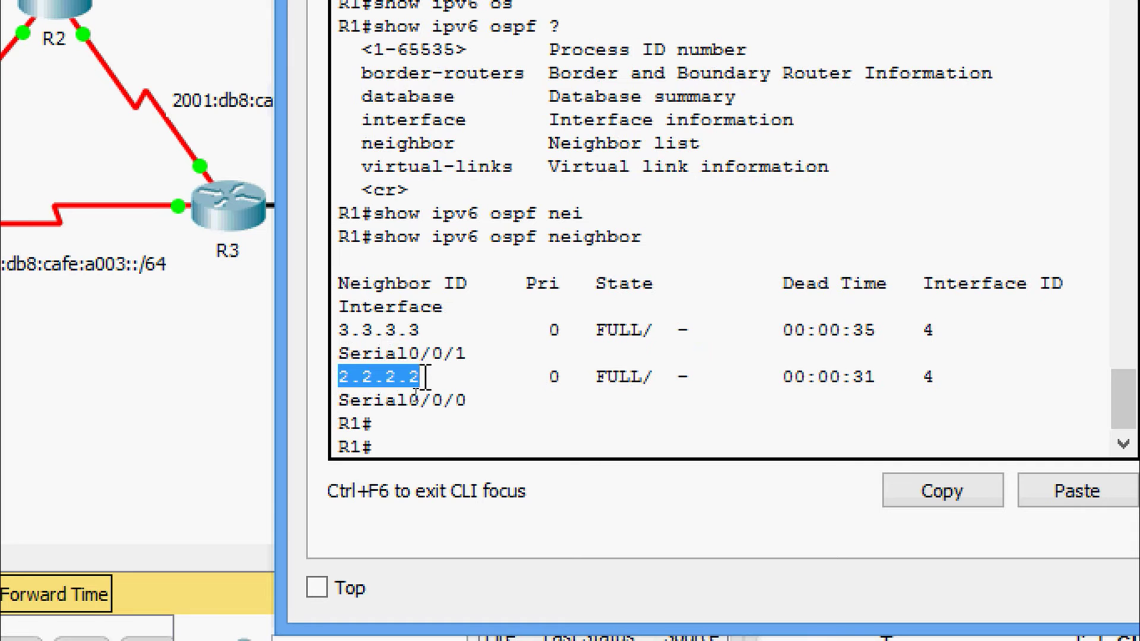
Display R1's full IPv6 routing table with show ipv6 route, through to its last entry.
{"action": "left_click", "coordinate": [401, 430]}
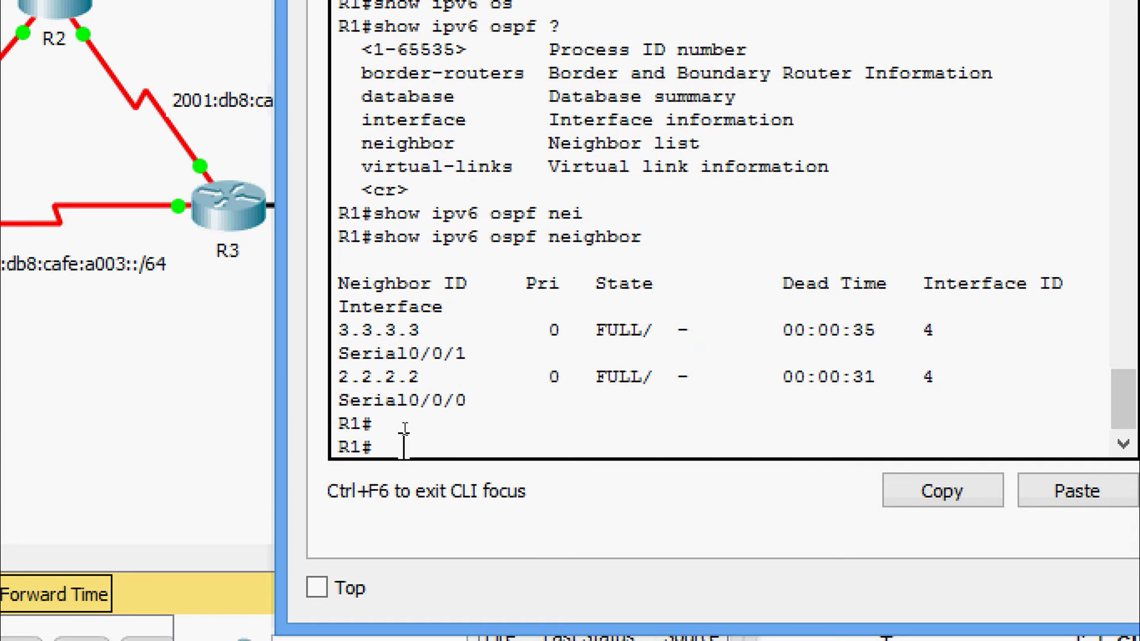
{"action": "type", "text": "sh"}
{"action": "key", "text": "Tab"}
{"action": "type", "text": "ipv"}
{"action": "key", "text": "Tab"}
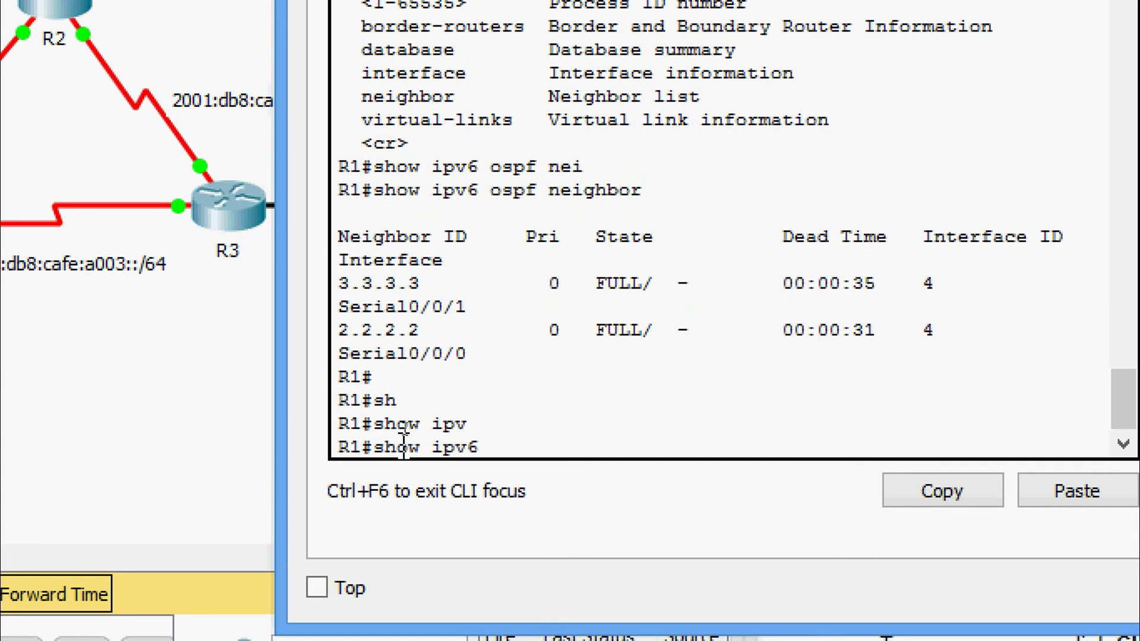
{"action": "type", "text": "rou"}
{"action": "key", "text": "Tab"}
{"action": "key", "text": "Return"}
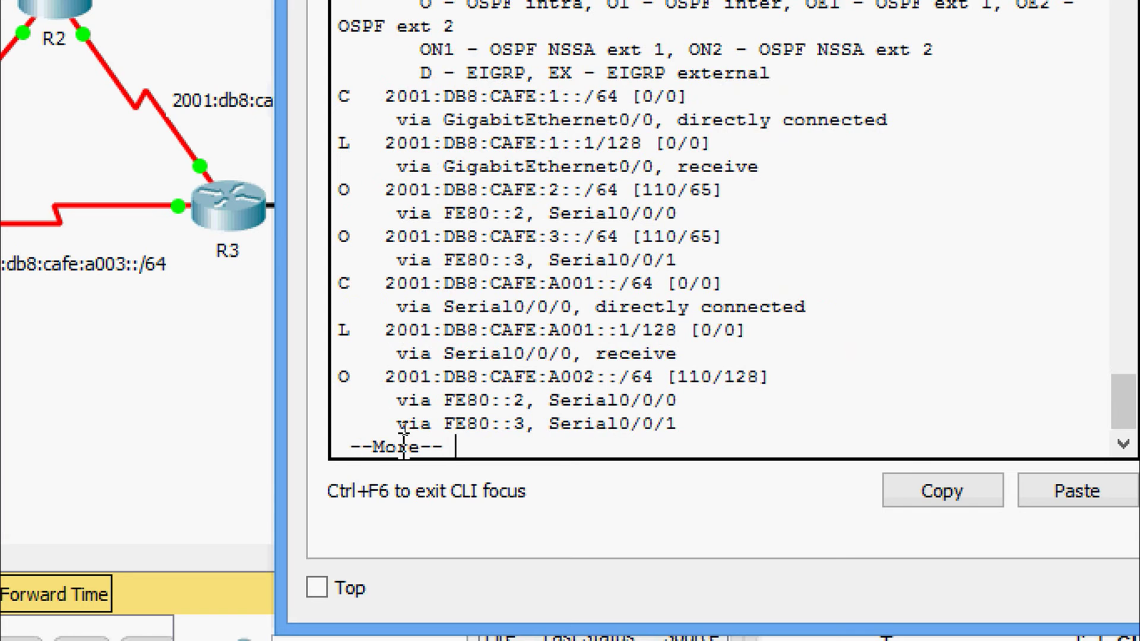
{"action": "key", "text": "Return"}
{"action": "key", "text": "Return"}
{"action": "key", "text": "Return"}
{"action": "key", "text": "Return"}
{"action": "key", "text": "Return"}
{"action": "key", "text": "Return"}
{"action": "key", "text": "Return"}
{"action": "key", "text": "Return"}
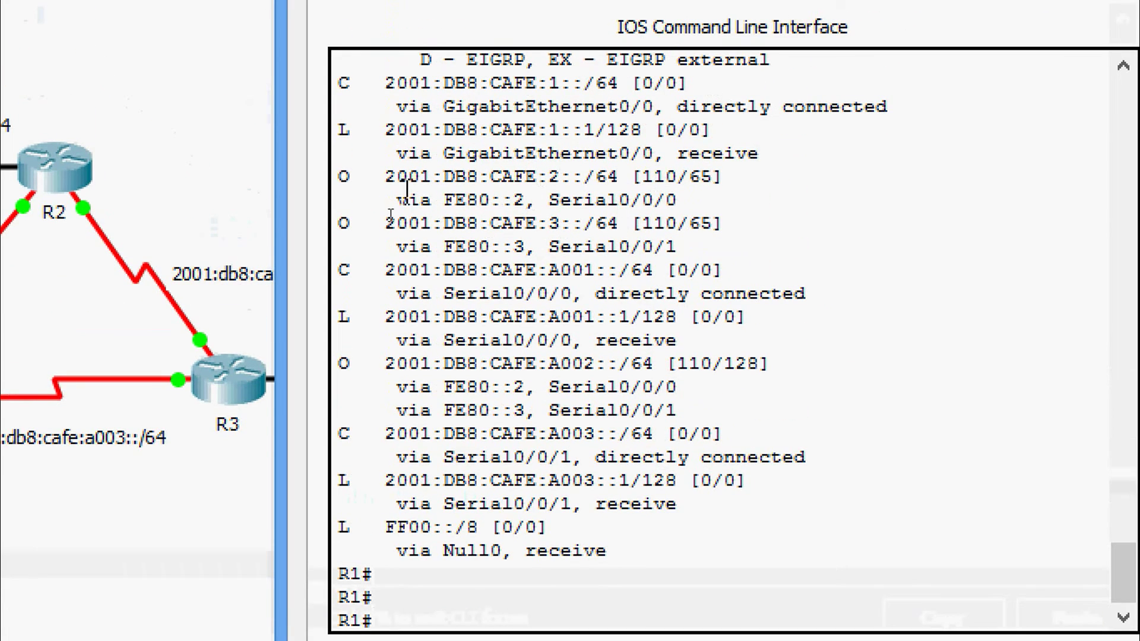
Examine the OSPF routes to CAFE:2, CAFE:3 and CAFE:A002 in R1's routing table and close R1's window.
{"action": "left_click_drag", "start_coordinate": [339, 178], "coordinate": [729, 205]}
{"action": "left_click_drag", "start_coordinate": [339, 229], "coordinate": [711, 253]}
{"action": "left_click_drag", "start_coordinate": [341, 359], "coordinate": [657, 410]}
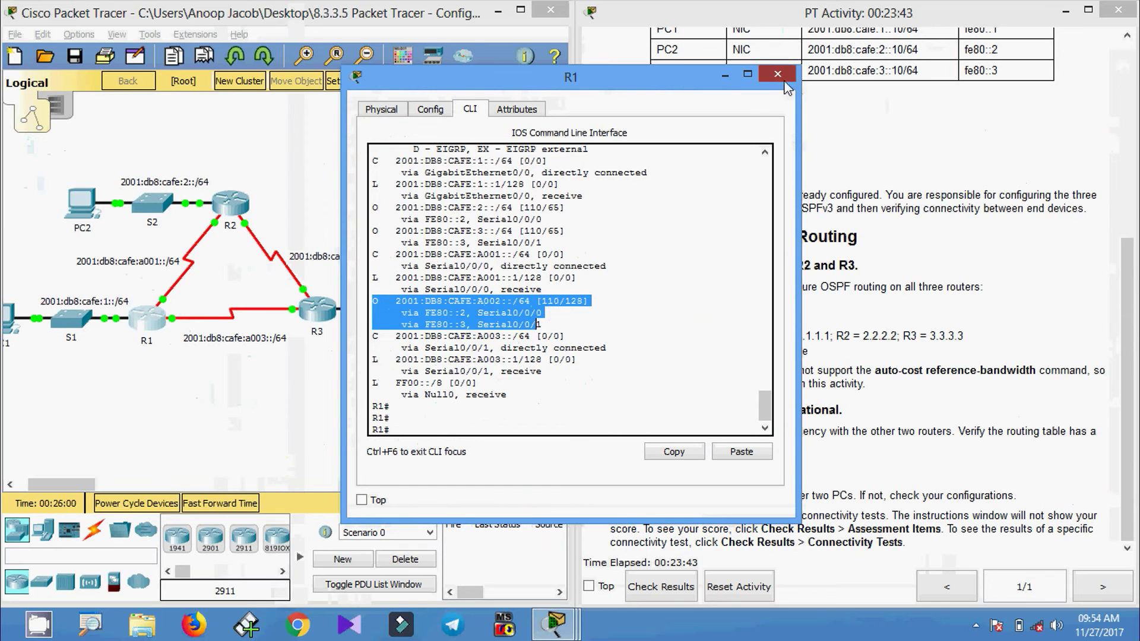
{"action": "left_click", "coordinate": [780, 76]}
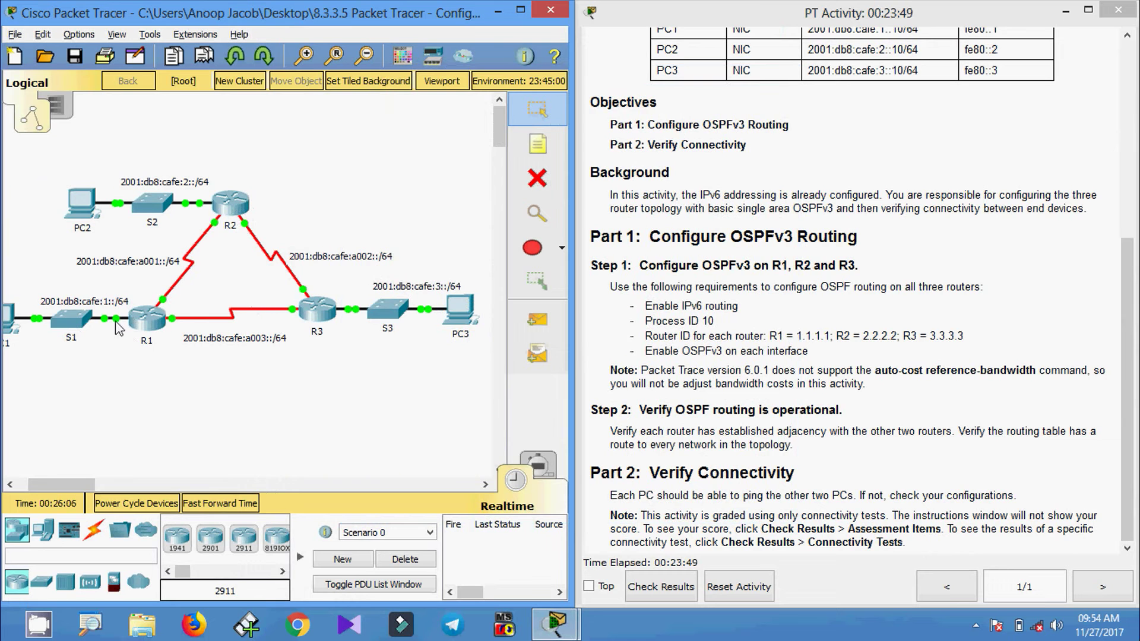
Open router R2's command line and enter privileged EXEC mode with enable.
{"action": "left_click", "coordinate": [233, 217]}
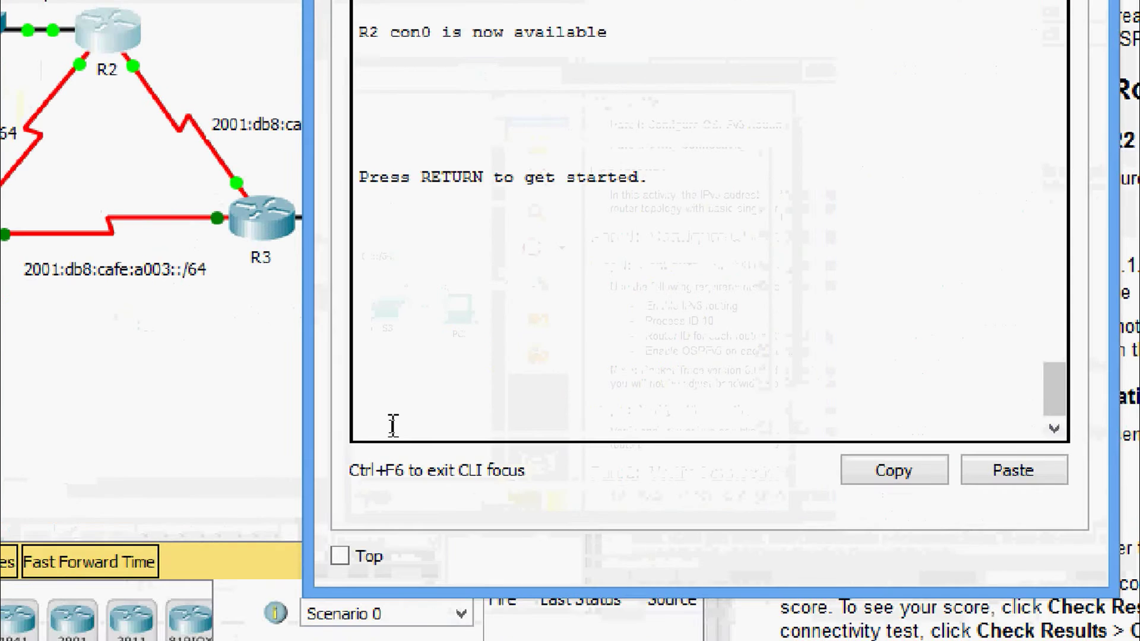
{"action": "key", "text": "Return"}
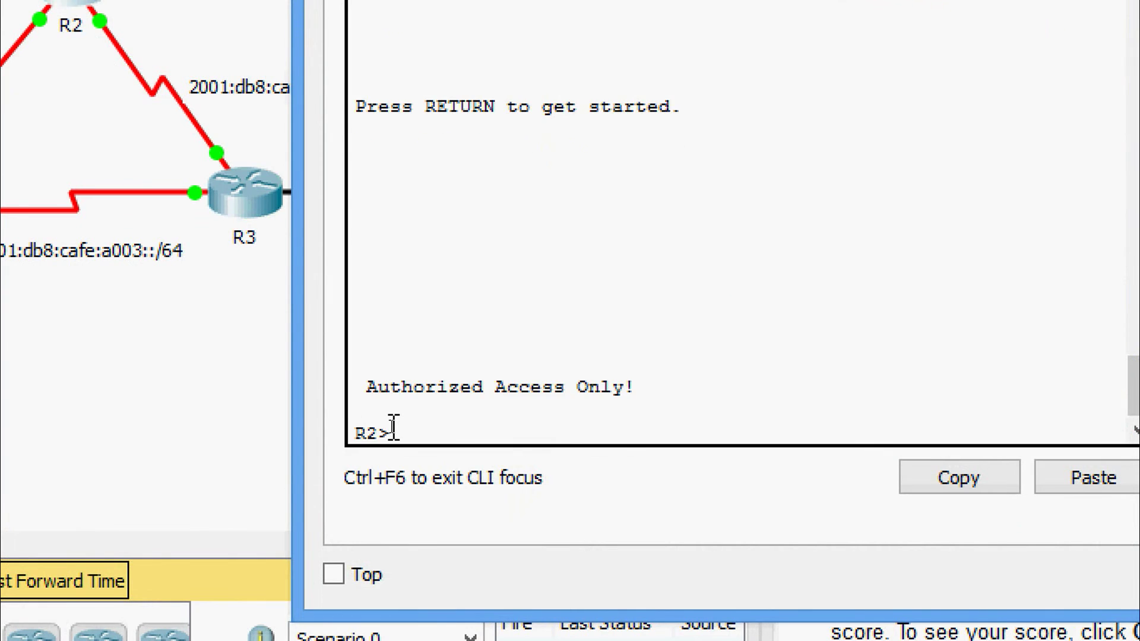
{"action": "type", "text": "ena"}
{"action": "key", "text": "Tab"}
{"action": "key", "text": "Return"}
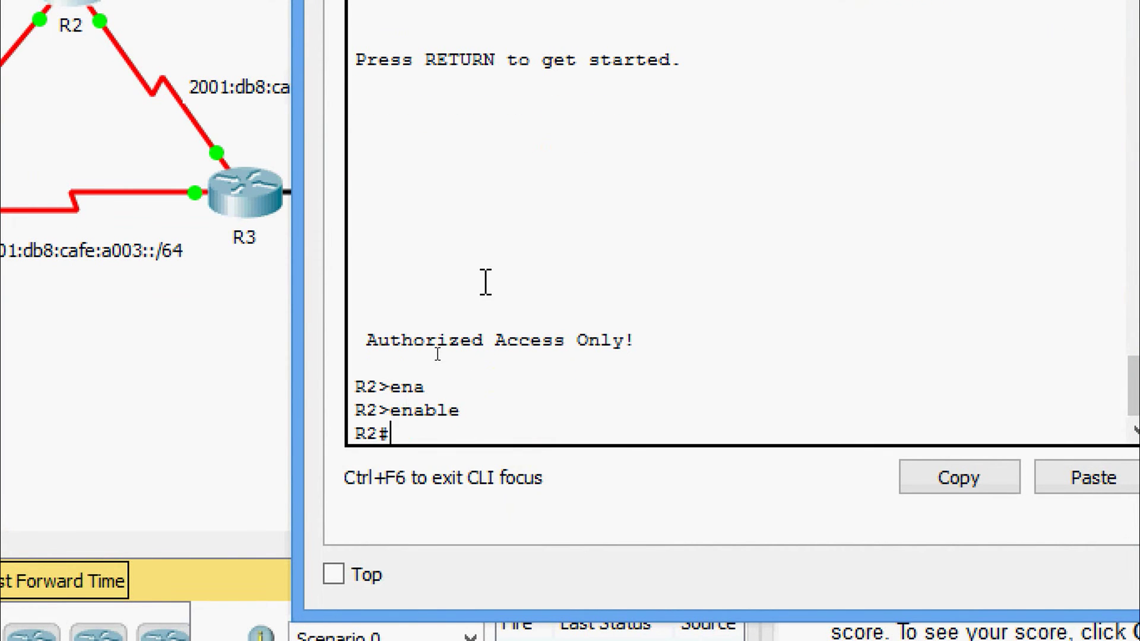
Display R2's OSPFv3 neighbors with show ipv6 ospf neighbor and examine both neighbor IDs.
{"action": "type", "text": "sh"}
{"action": "key", "text": "Tab"}
{"action": "type", "text": "ipv"}
{"action": "key", "text": "Tab"}
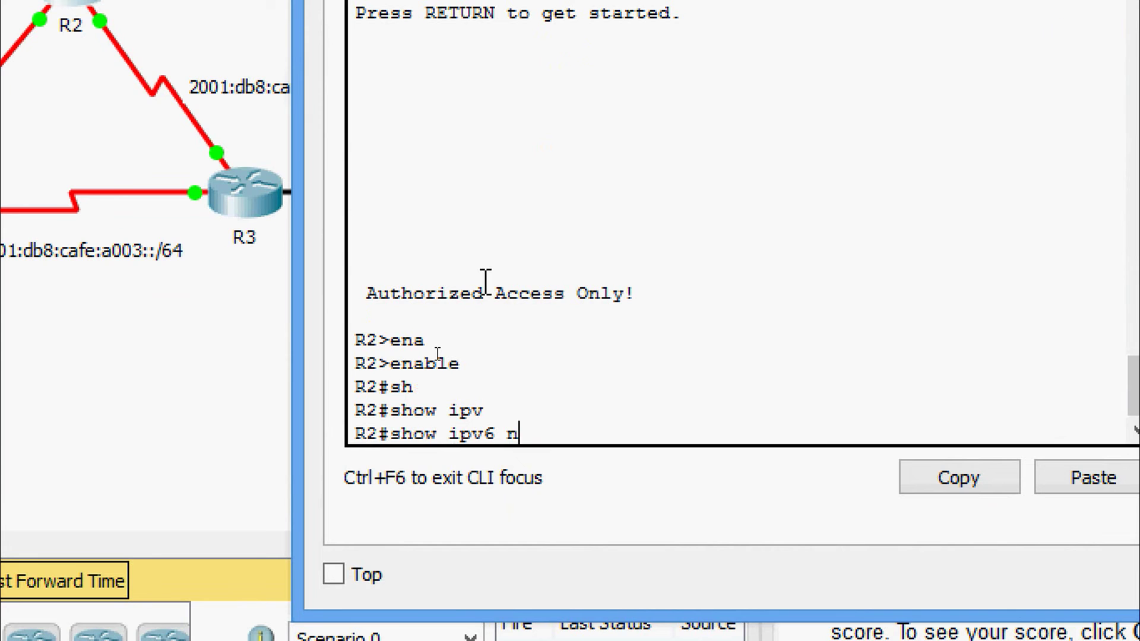
{"action": "type", "text": "os"}
{"action": "key", "text": "Tab"}
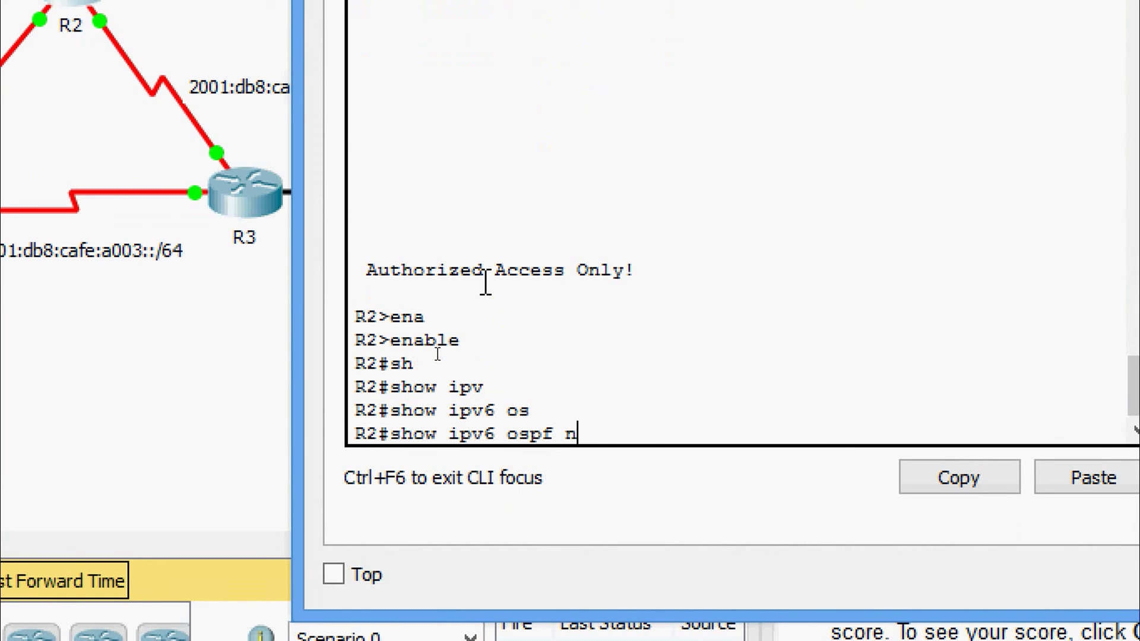
{"action": "type", "text": "ne"}
{"action": "key", "text": "Tab"}
{"action": "key", "text": "Return"}
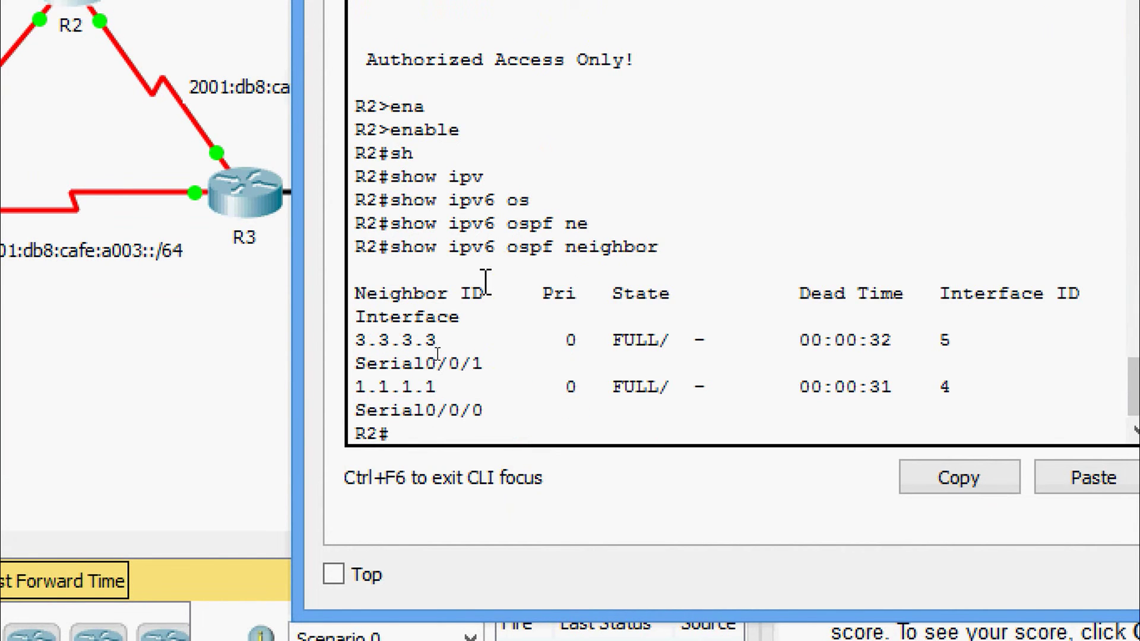
{"action": "left_click_drag", "start_coordinate": [447, 340], "coordinate": [367, 340]}
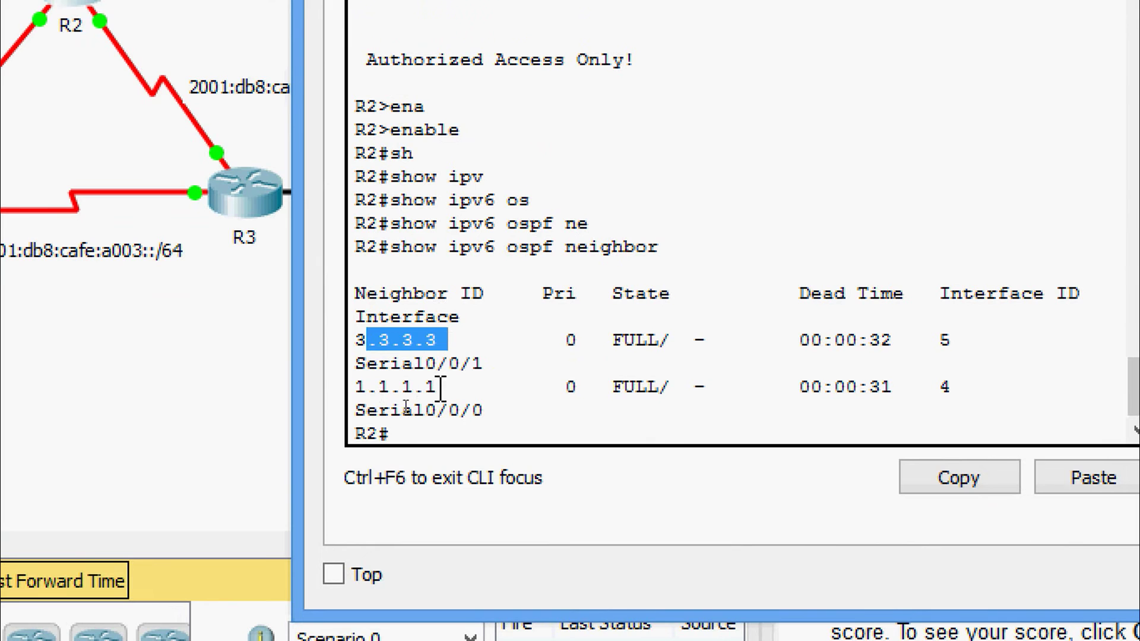
{"action": "left_click_drag", "start_coordinate": [440, 389], "coordinate": [343, 363]}
Display R2's complete IPv6 routing table with show ipv6 route, paging through to the end.
{"action": "left_click", "coordinate": [412, 434]}
{"action": "type", "text": "sh"}
{"action": "key", "text": "Tab"}
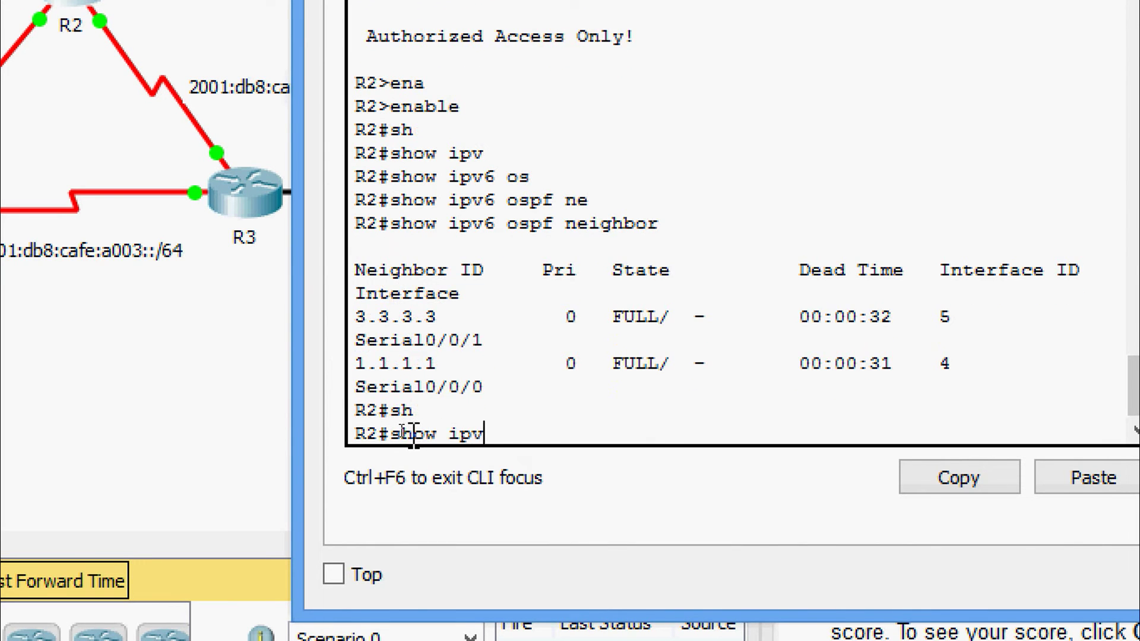
{"action": "type", "text": "ipv"}
{"action": "key", "text": "Tab"}
{"action": "type", "text": "rou"}
{"action": "key", "text": "Tab"}
{"action": "key", "text": "Return"}
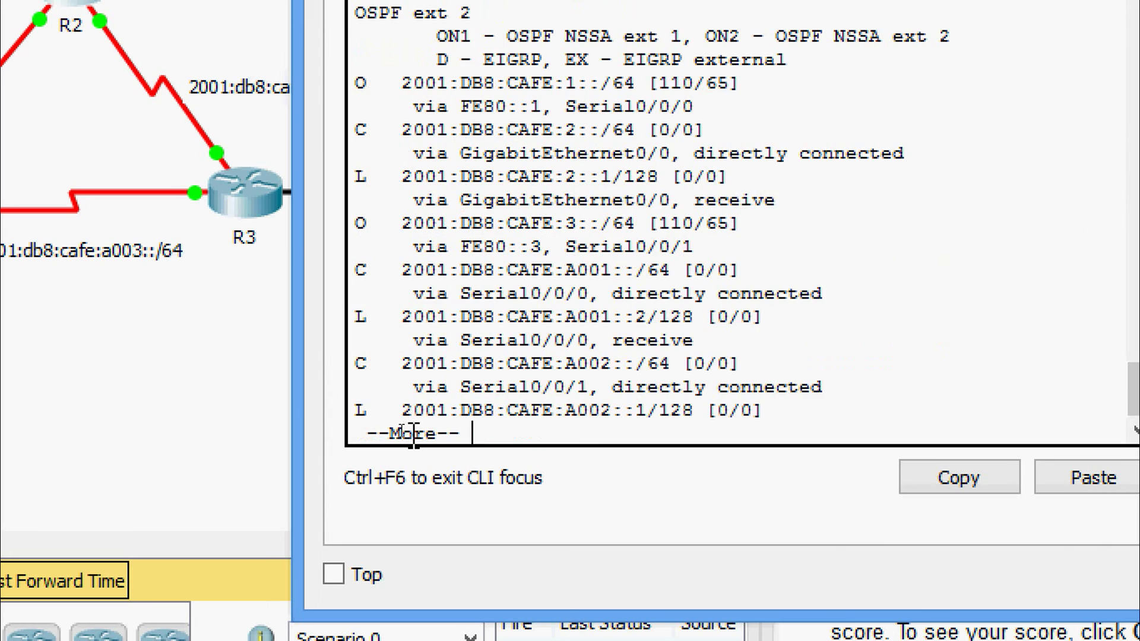
{"action": "key", "text": "Return"}
{"action": "key", "text": "Return"}
{"action": "key", "text": "Return"}
{"action": "key", "text": "Return"}
{"action": "key", "text": "Return"}
{"action": "key", "text": "Return"}
{"action": "key", "text": "Return"}
{"action": "key", "text": "Return"}
{"action": "key", "text": "Return"}
{"action": "key", "text": "Return"}
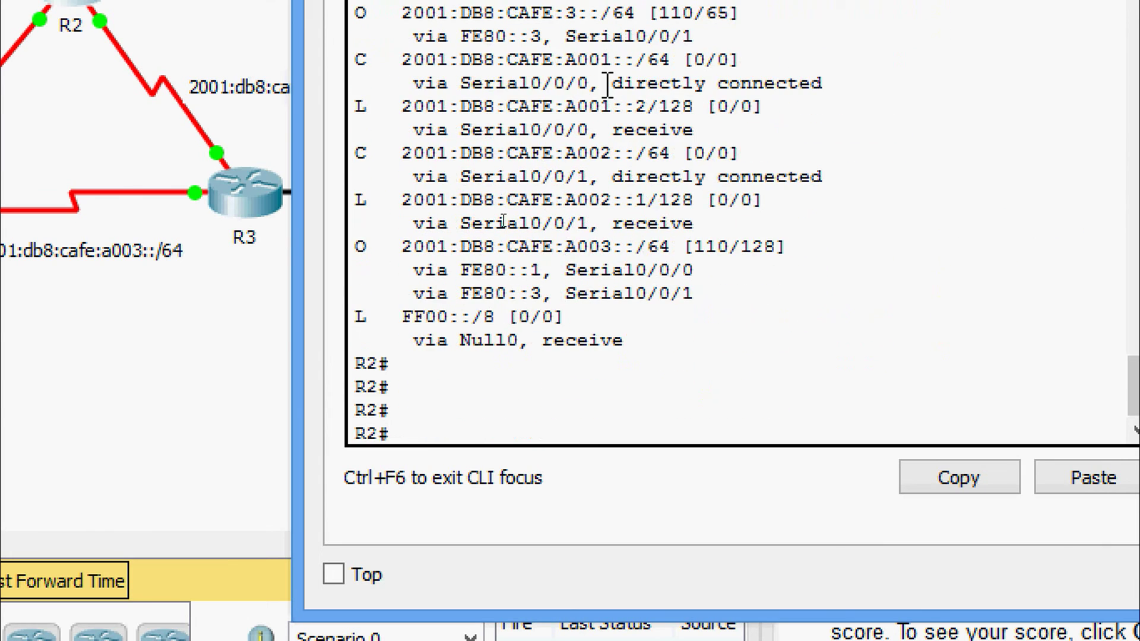
Examine each OSPF-learned route and its next hops in R2's IPv6 routing table.
{"action": "scroll", "coordinate": [573, 184], "scroll_direction": "up", "scroll_amount": 2}
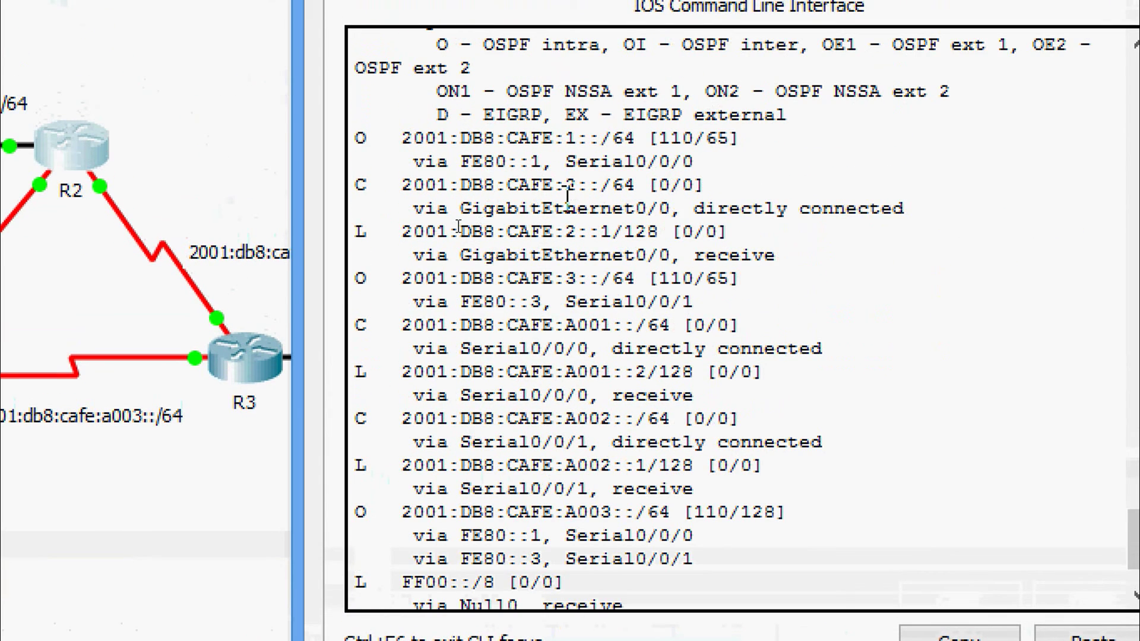
{"action": "left_click_drag", "start_coordinate": [357, 139], "coordinate": [746, 160]}
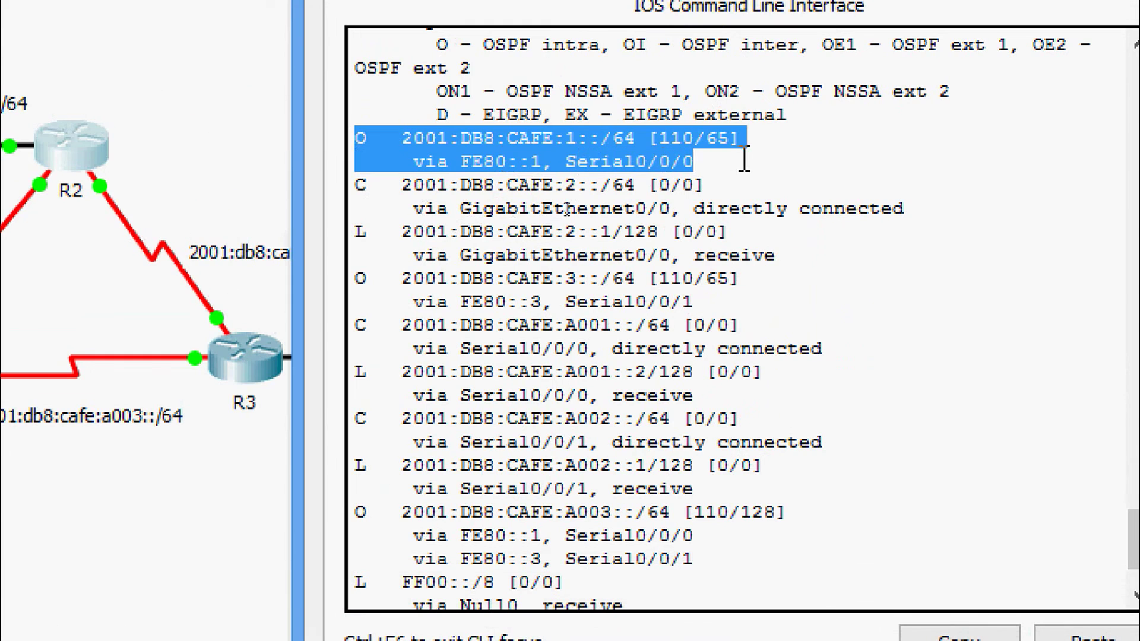
{"action": "left_click_drag", "start_coordinate": [356, 278], "coordinate": [715, 303]}
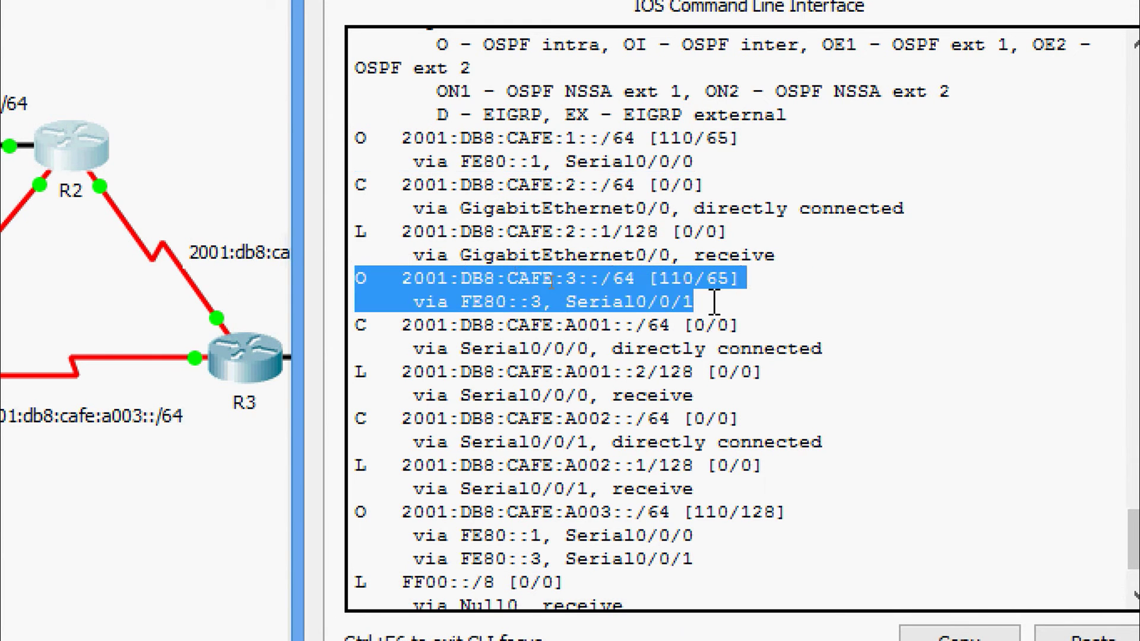
{"action": "left_click_drag", "start_coordinate": [358, 511], "coordinate": [758, 562]}
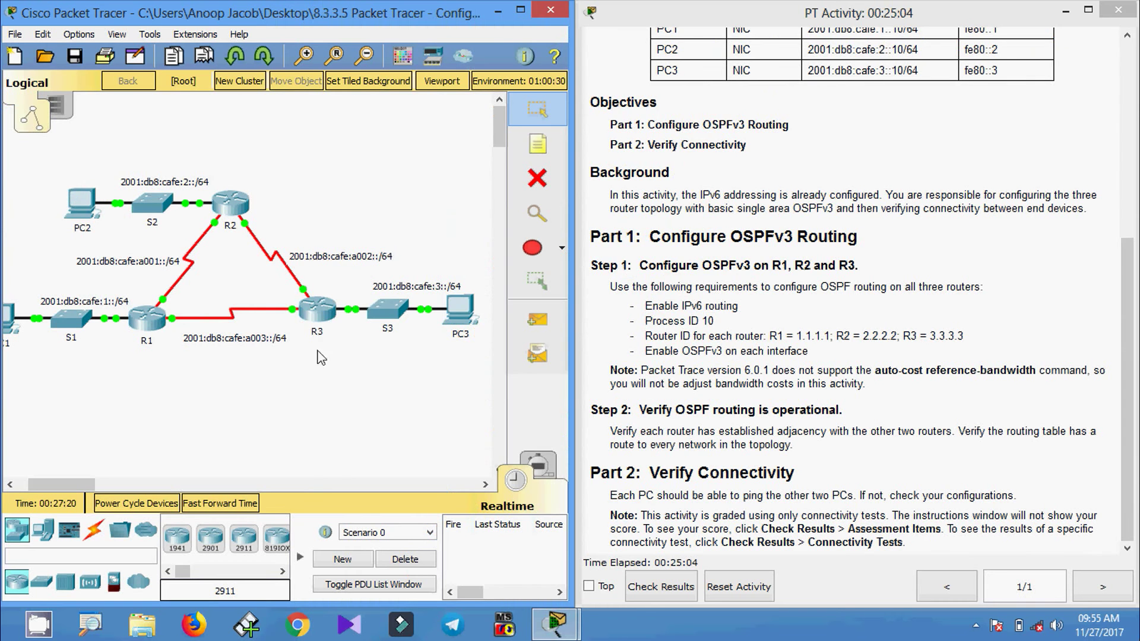
Open router R3's command line and enter privileged EXEC mode with enable.
{"action": "left_click", "coordinate": [326, 308]}
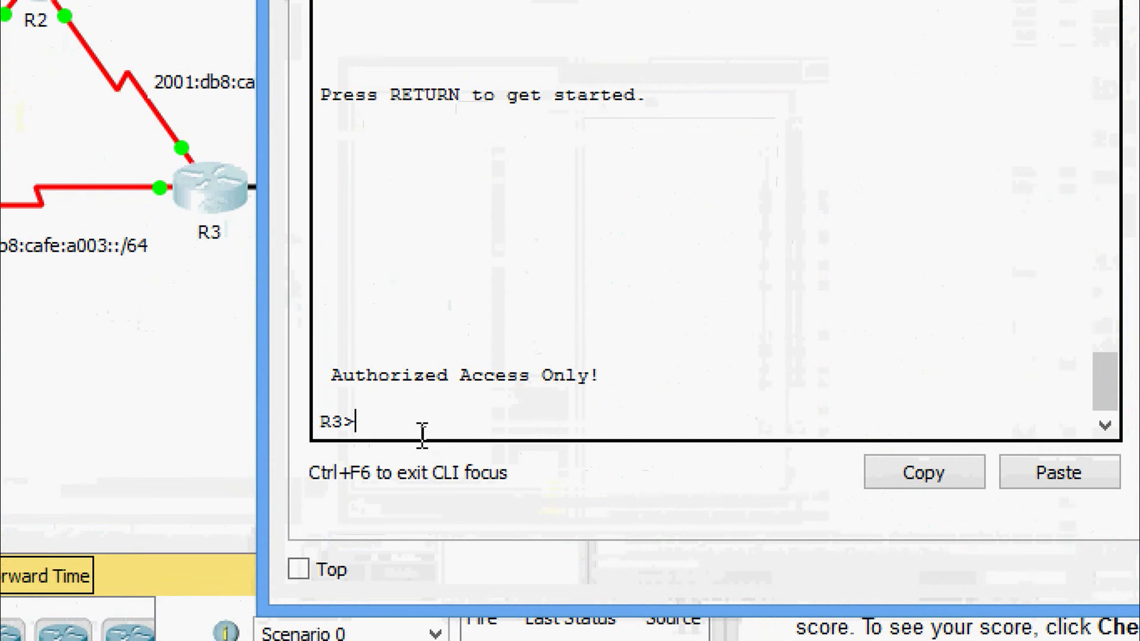
{"action": "type", "text": "ena"}
{"action": "key", "text": "Tab"}
{"action": "key", "text": "Return"}
Display R3's OSPFv3 neighbors with show ipv6 ospf neighbor and examine the neighbor entries.
{"action": "type", "text": "sh"}
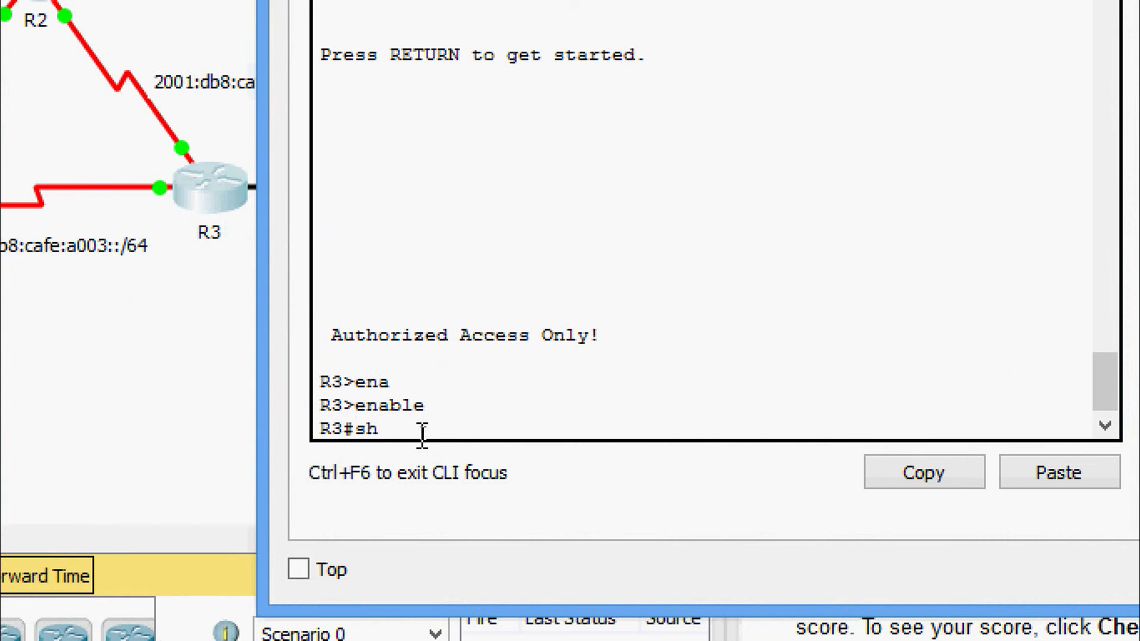
{"action": "key", "text": "Tab"}
{"action": "type", "text": "ipv"}
{"action": "key", "text": "Tab"}
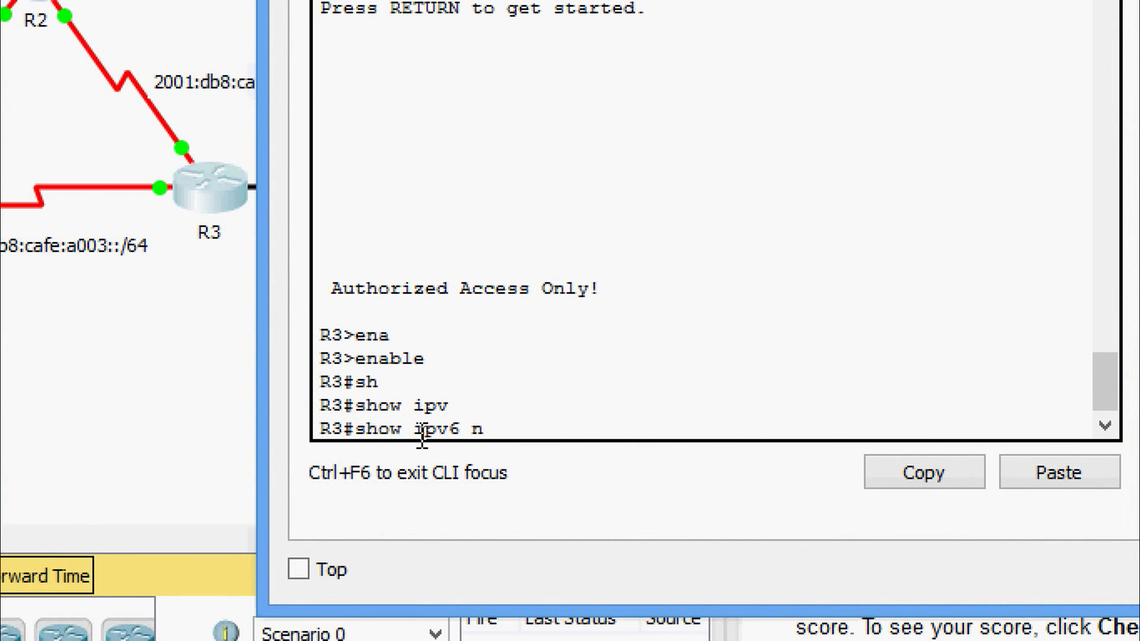
{"action": "type", "text": "os"}
{"action": "key", "text": "Tab"}
{"action": "type", "text": "ne"}
{"action": "key", "text": "Tab"}
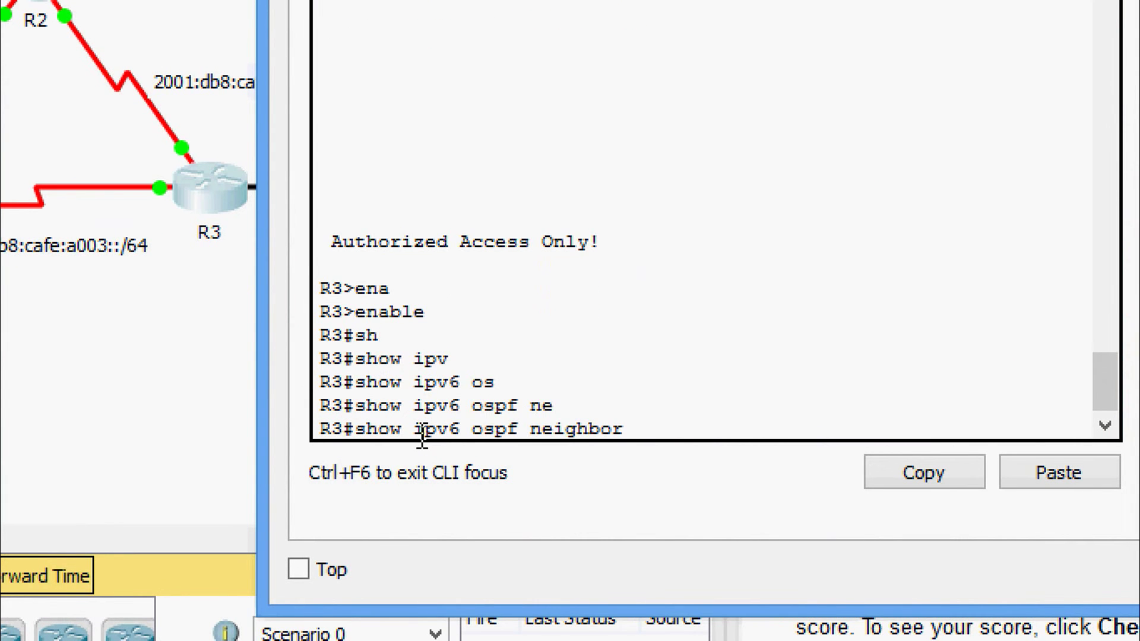
{"action": "key", "text": "Return"}
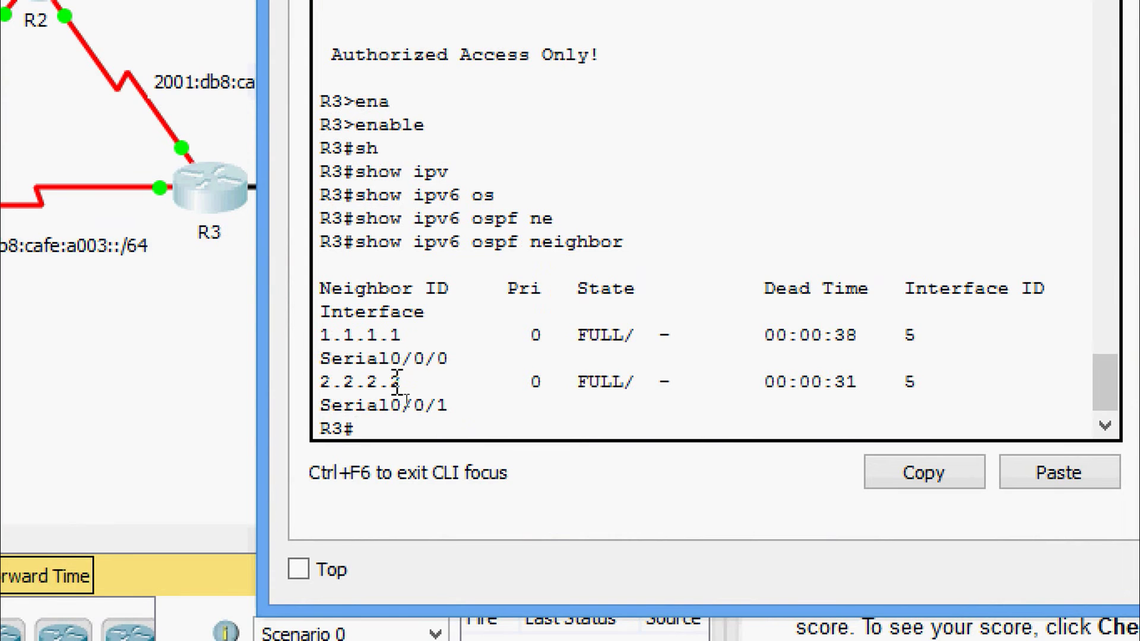
{"action": "left_click_drag", "start_coordinate": [321, 279], "coordinate": [416, 409]}
Display R3's complete IPv6 routing table with show ipv6 route, paging through to the end.
{"action": "type", "text": "sh"}
{"action": "key", "text": "Tab"}
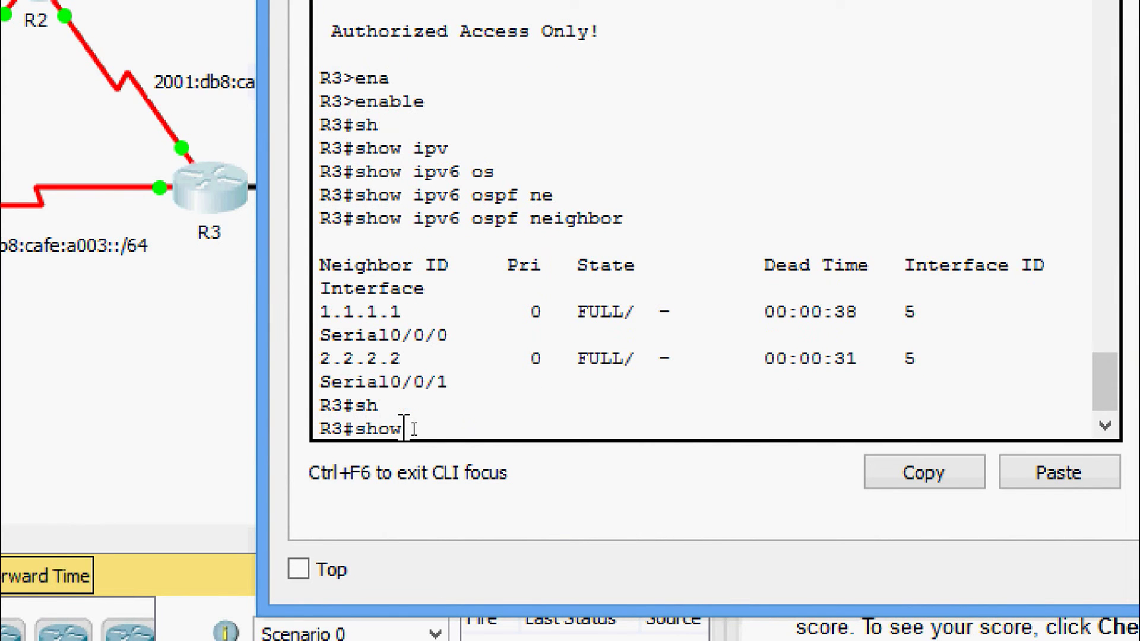
{"action": "type", "text": "ipv"}
{"action": "key", "text": "Tab"}
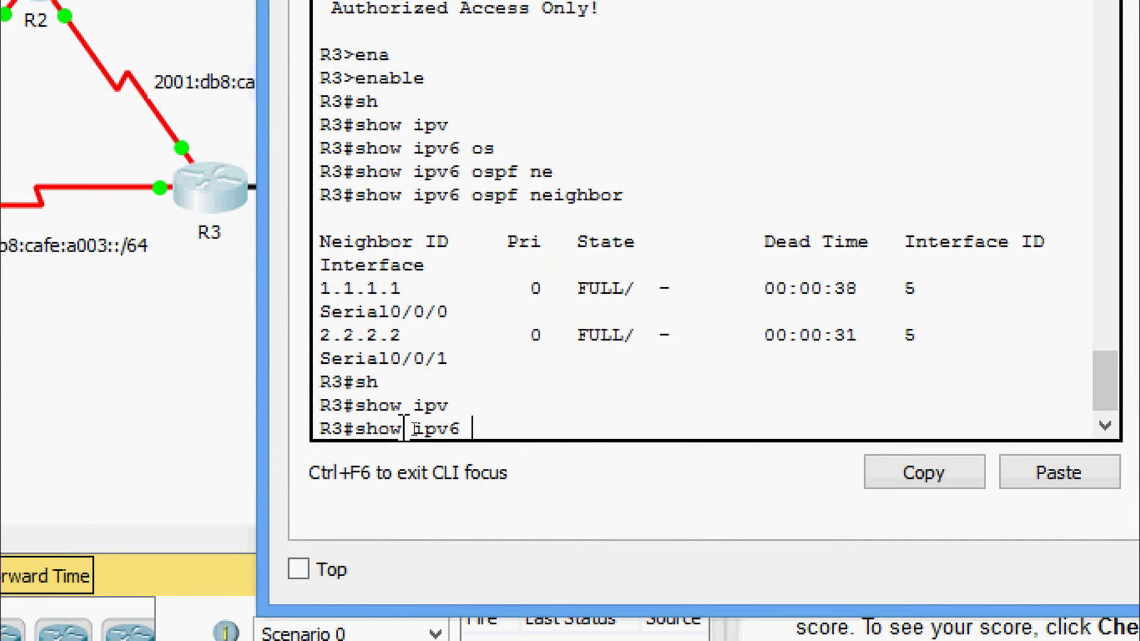
{"action": "type", "text": "rou"}
{"action": "key", "text": "Tab"}
{"action": "key", "text": "Return"}
{"action": "key", "text": "Return"}
{"action": "key", "text": "Return"}
{"action": "key", "text": "Return"}
{"action": "key", "text": "Return"}
{"action": "key", "text": "Return"}
{"action": "key", "text": "Return"}
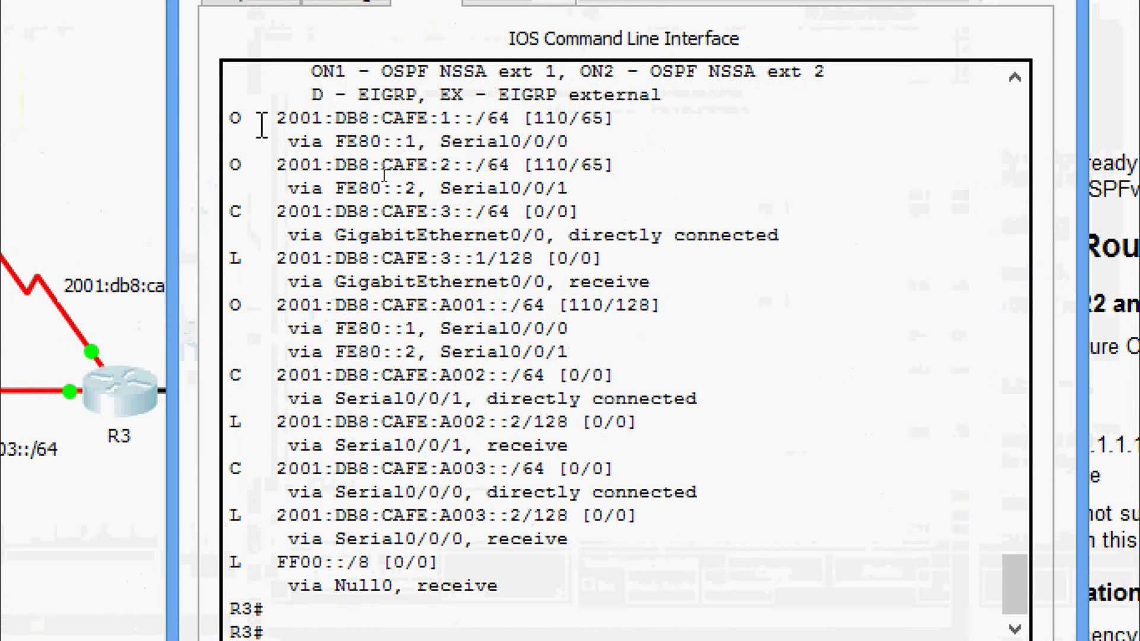
Examine the OSPF-learned routes and their next hops in R3's IPv6 routing table.
{"action": "left_click_drag", "start_coordinate": [231, 118], "coordinate": [606, 185]}
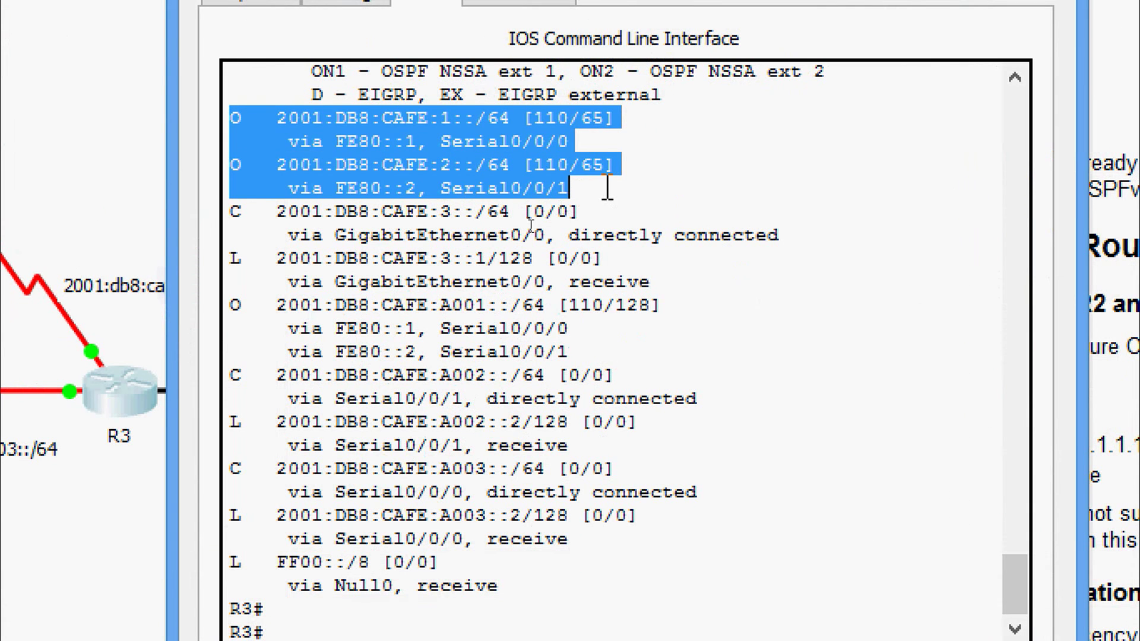
{"action": "left_click_drag", "start_coordinate": [226, 305], "coordinate": [654, 348]}
{"action": "left_click", "coordinate": [651, 348]}
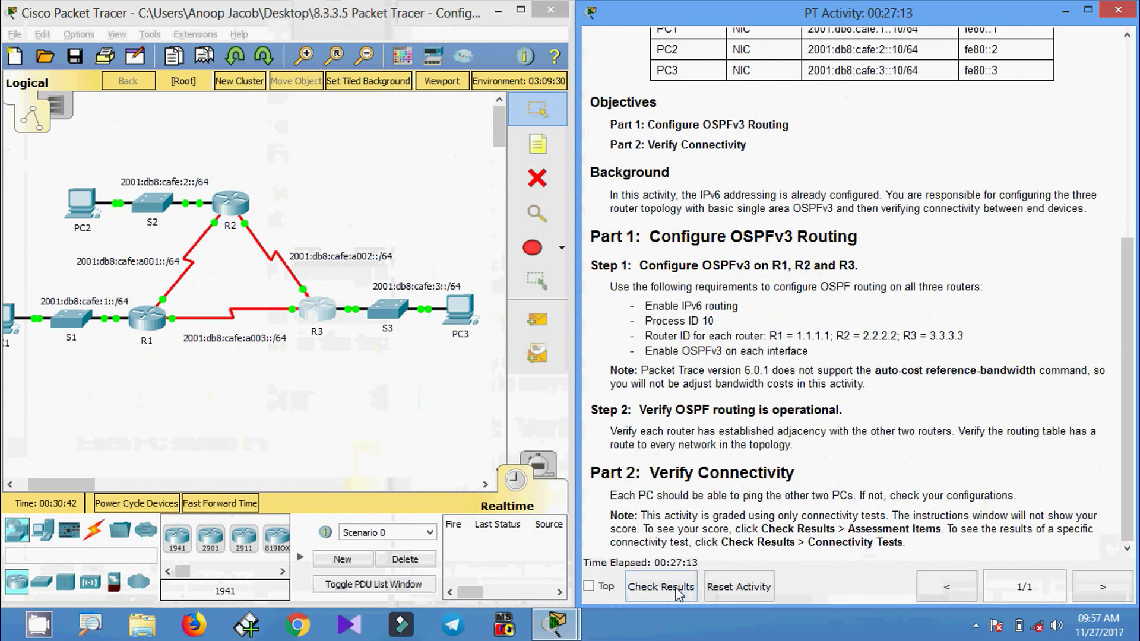
Check the activity results, reviewing the assessment items and the connectivity tests.
{"action": "left_click", "coordinate": [677, 589]}
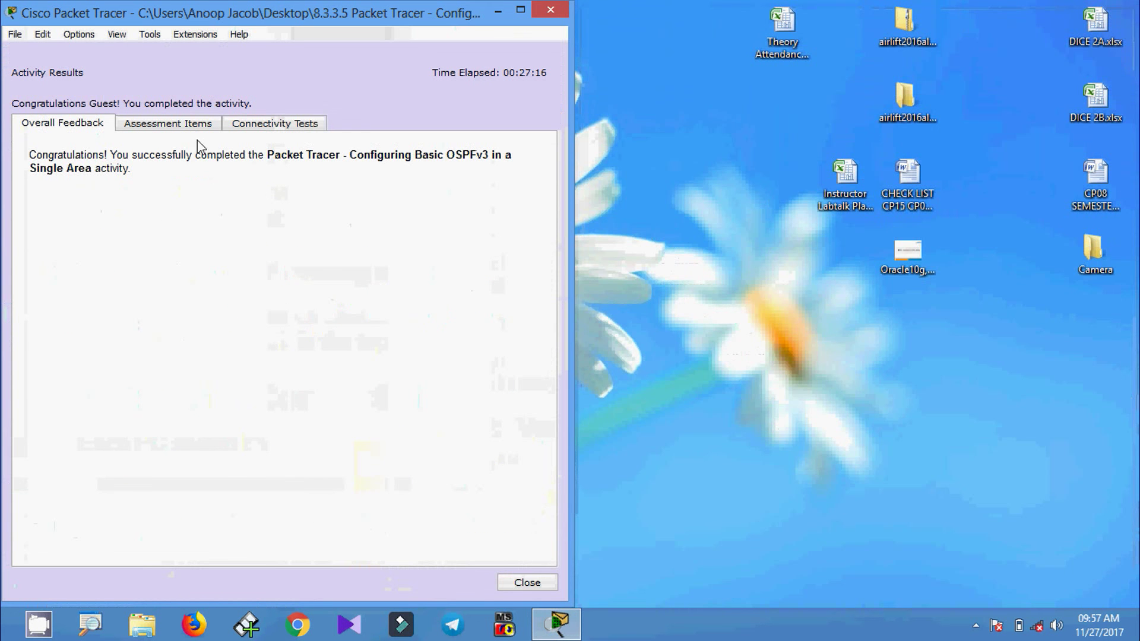
{"action": "left_click", "coordinate": [183, 125]}
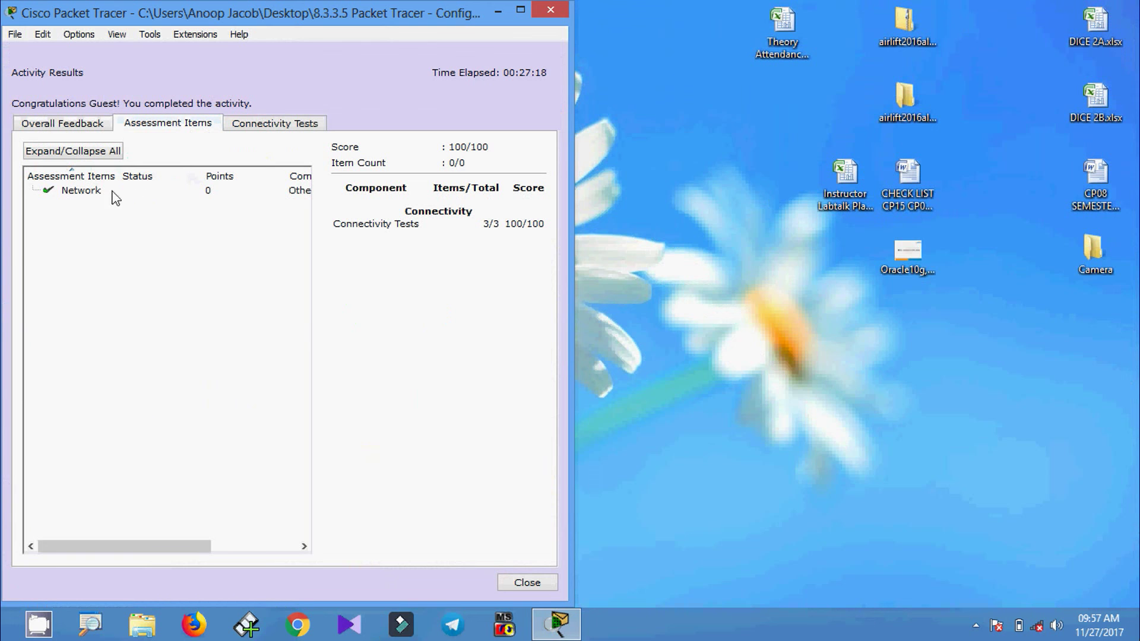
{"action": "left_click", "coordinate": [259, 135]}
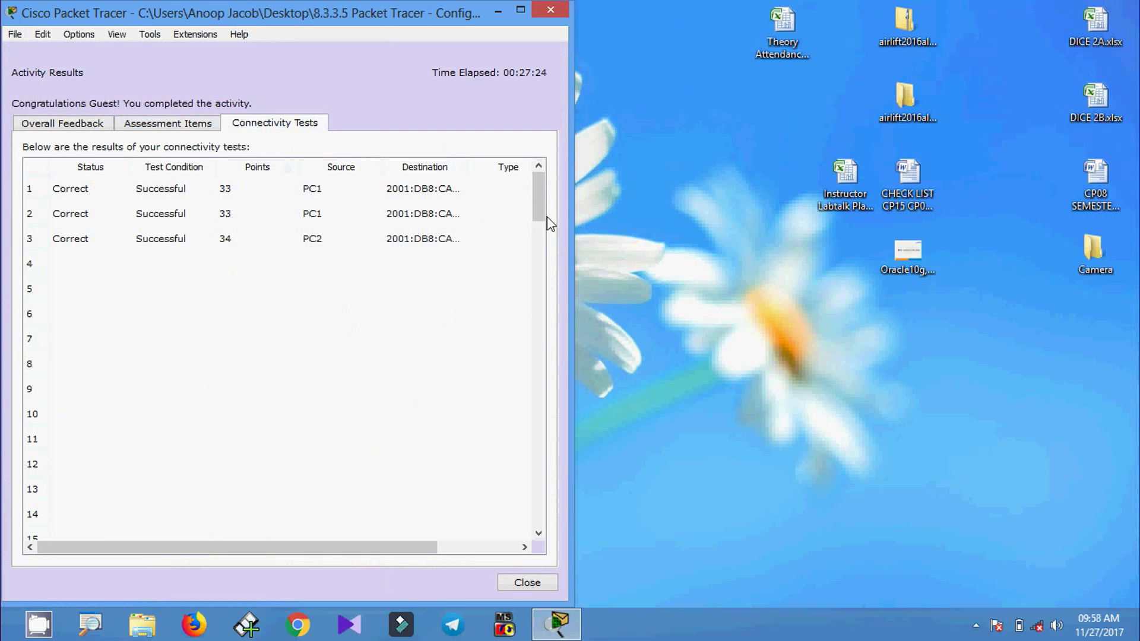
{"action": "scroll", "coordinate": [537, 211], "scroll_direction": "down", "scroll_amount": 1}
{"action": "scroll", "coordinate": [483, 209], "scroll_direction": "up", "scroll_amount": 1}
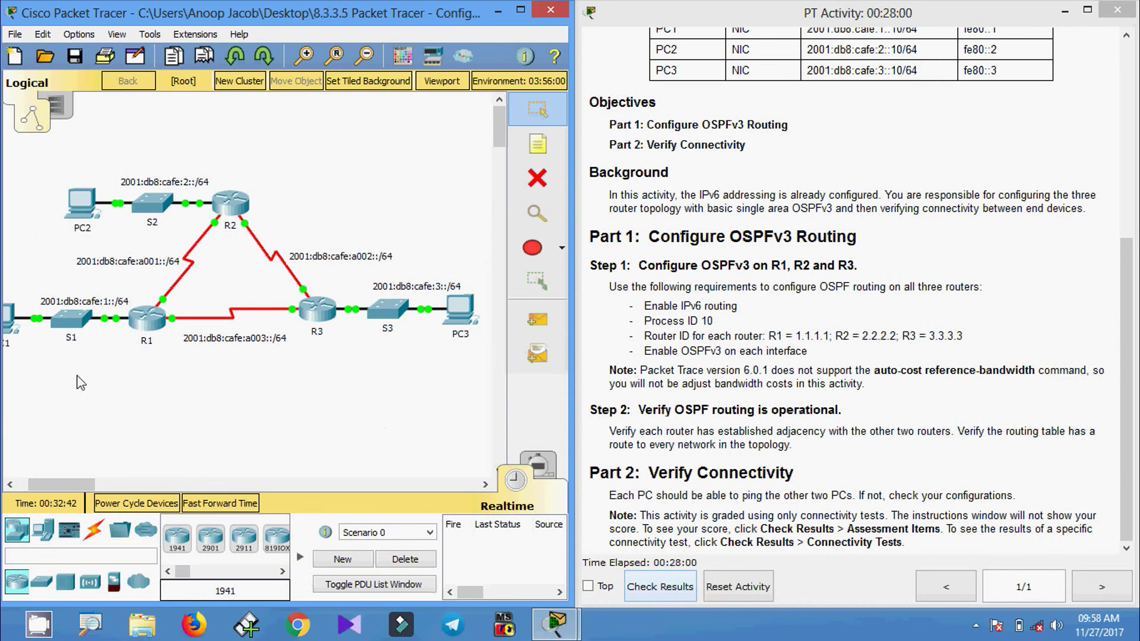
Open PC2's command prompt and display its IPv6 addressing with ipv6config.
{"action": "left_click_drag", "start_coordinate": [66, 480], "coordinate": [62, 481]}
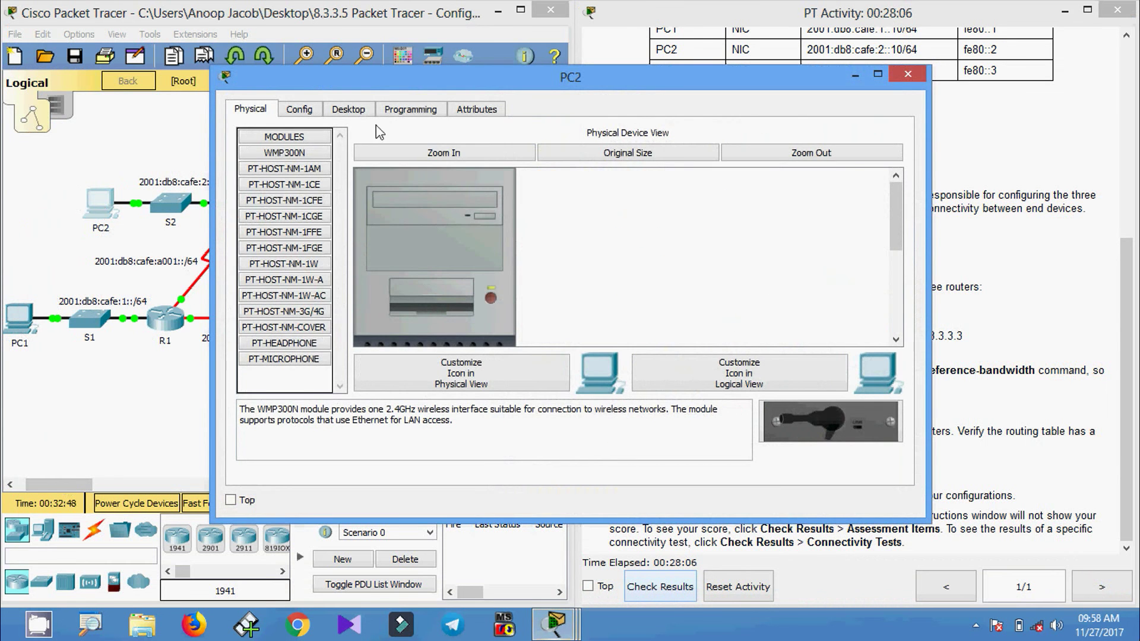
{"action": "left_click", "coordinate": [349, 108]}
{"action": "left_click", "coordinate": [665, 198]}
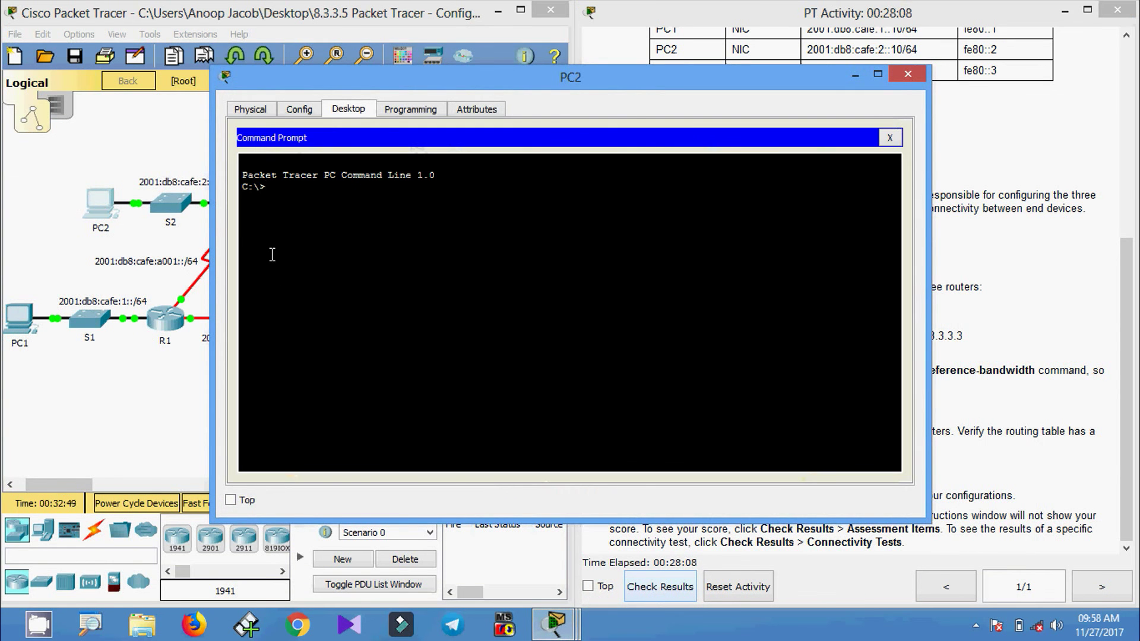
{"action": "type", "text": "ip"}
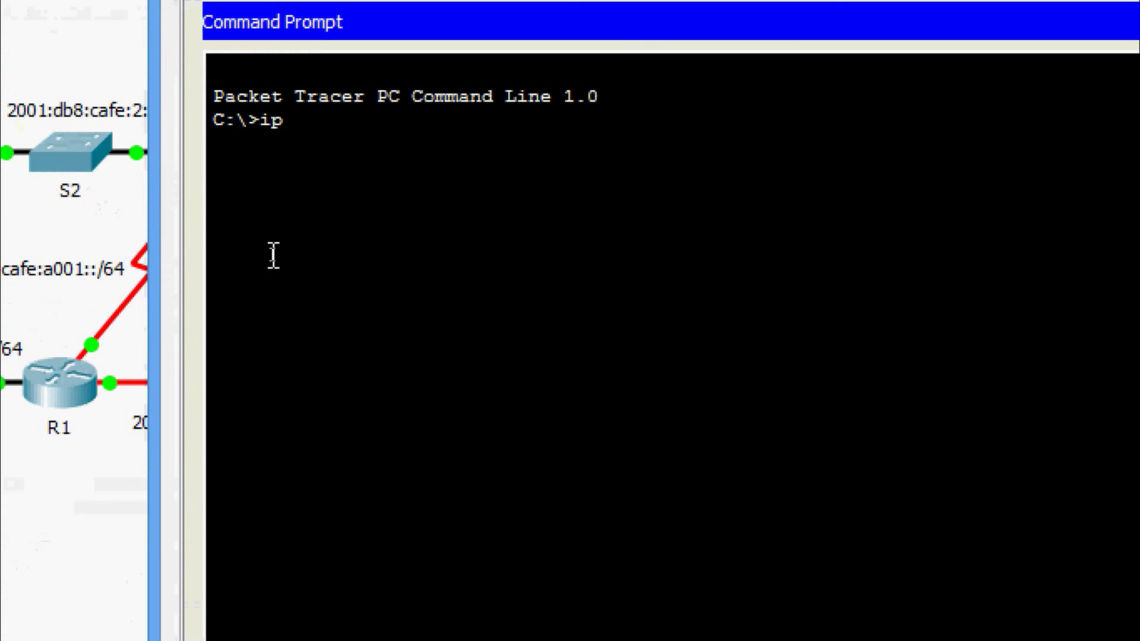
{"action": "type", "text": "v6config"}
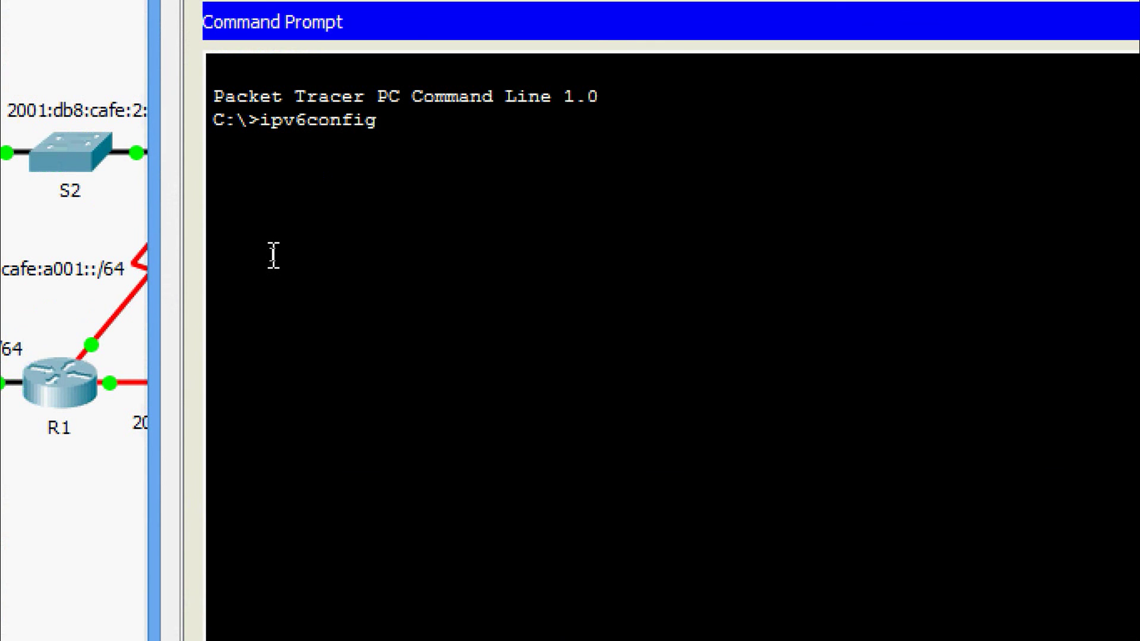
{"action": "key", "text": "Return"}
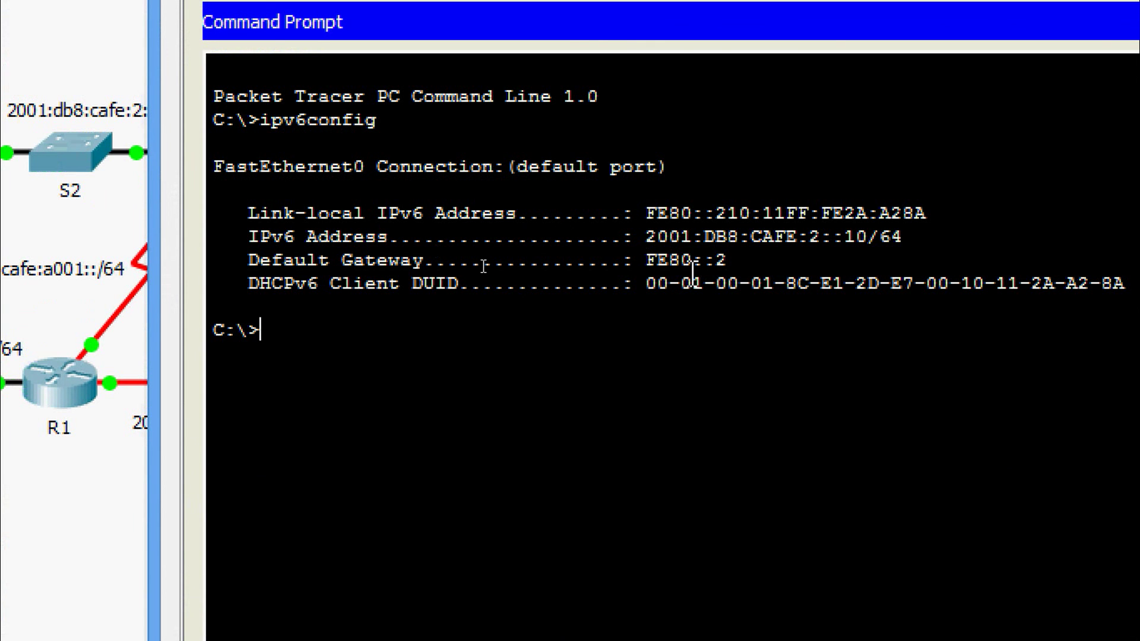
Copy PC2's IPv6 address 2001:DB8:CAFE:2::10 without the prefix length and close the PC2 window.
{"action": "left_click_drag", "start_coordinate": [647, 241], "coordinate": [868, 246]}
{"action": "right_click", "coordinate": [843, 250]}
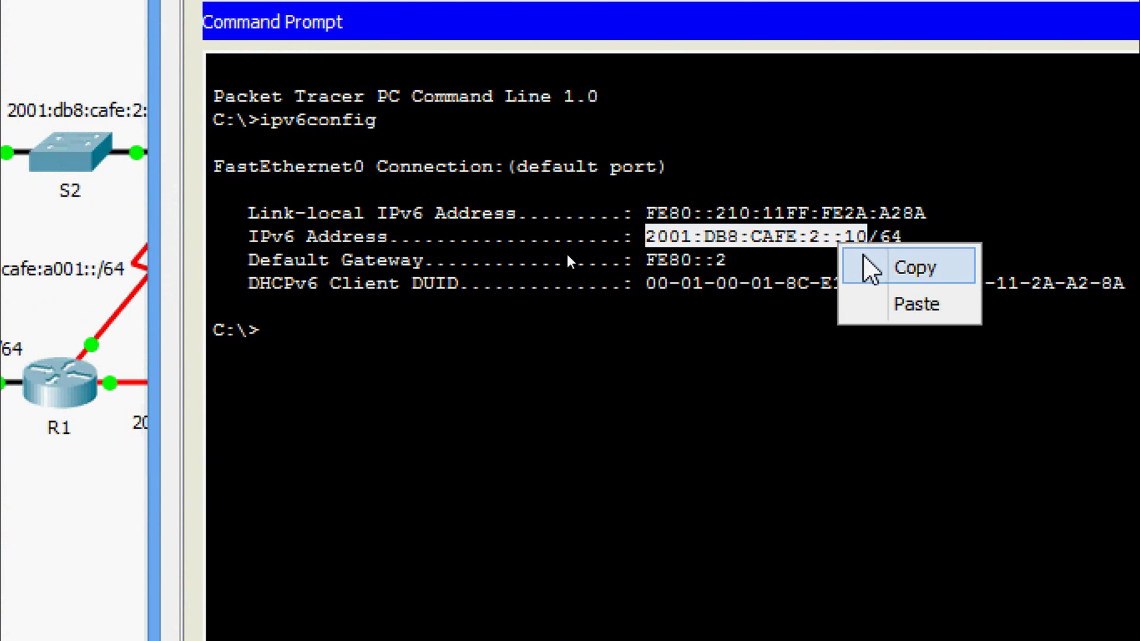
{"action": "left_click", "coordinate": [885, 264]}
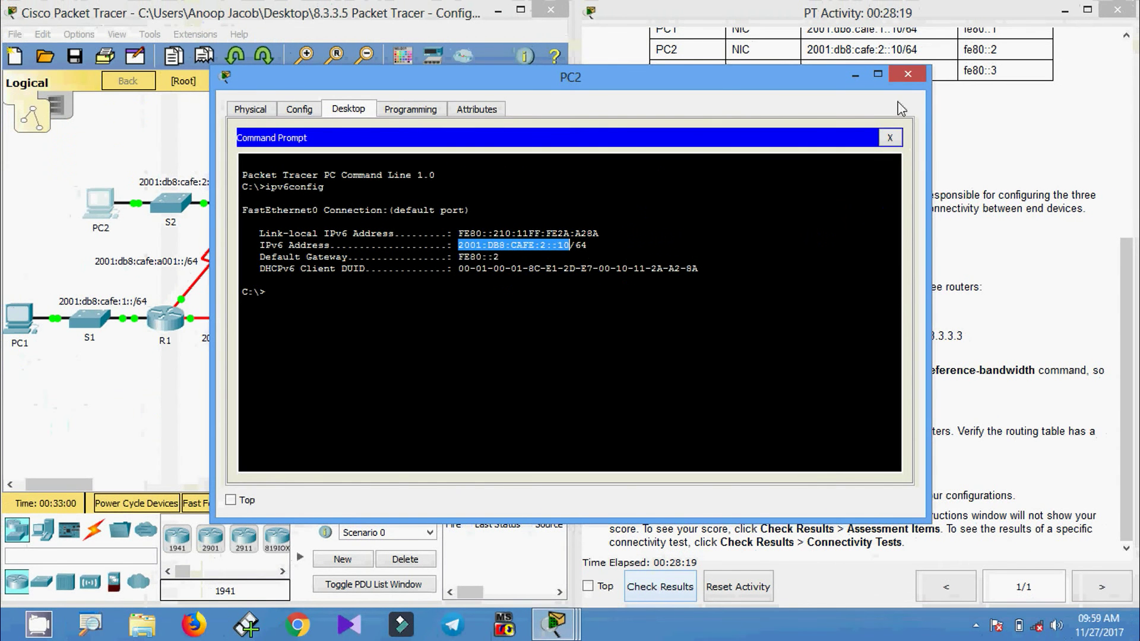
{"action": "left_click", "coordinate": [907, 74]}
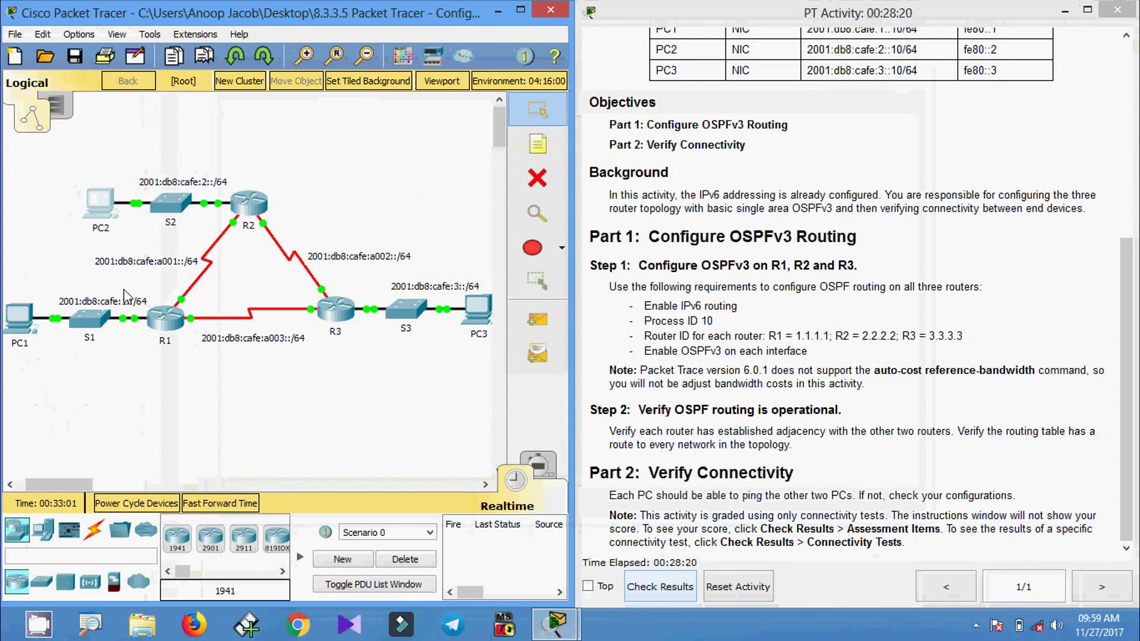
Ping PC2 at 2001:DB8:CAFE:2::10 from PC1's command prompt, pasting the copied address, and close the PC1 window.
{"action": "left_click", "coordinate": [20, 318]}
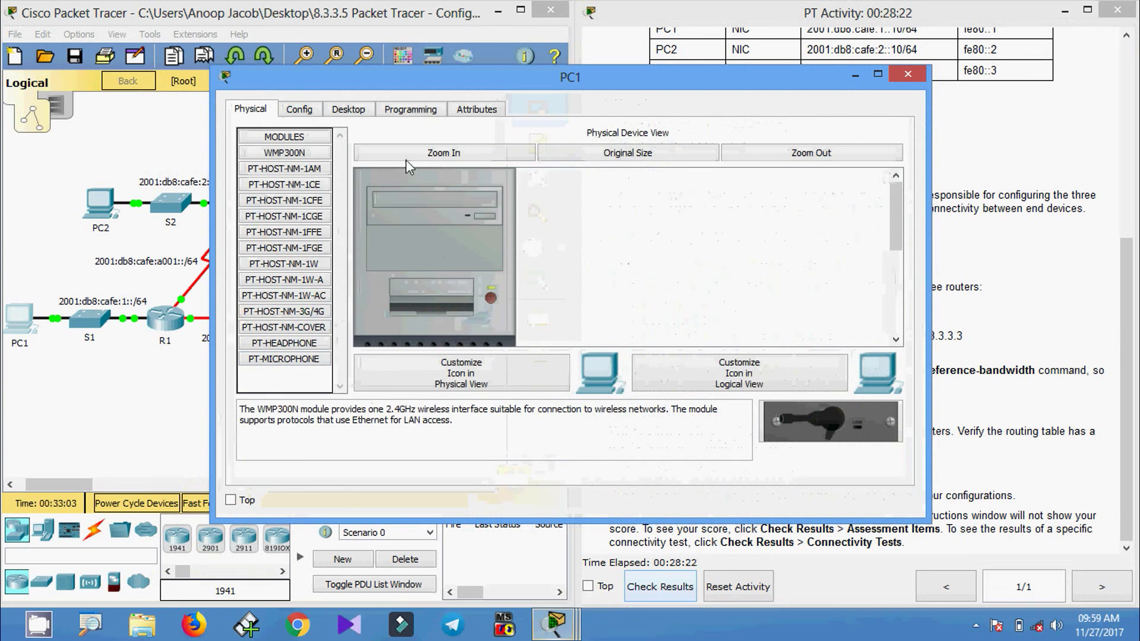
{"action": "left_click", "coordinate": [348, 108]}
{"action": "left_click", "coordinate": [664, 175]}
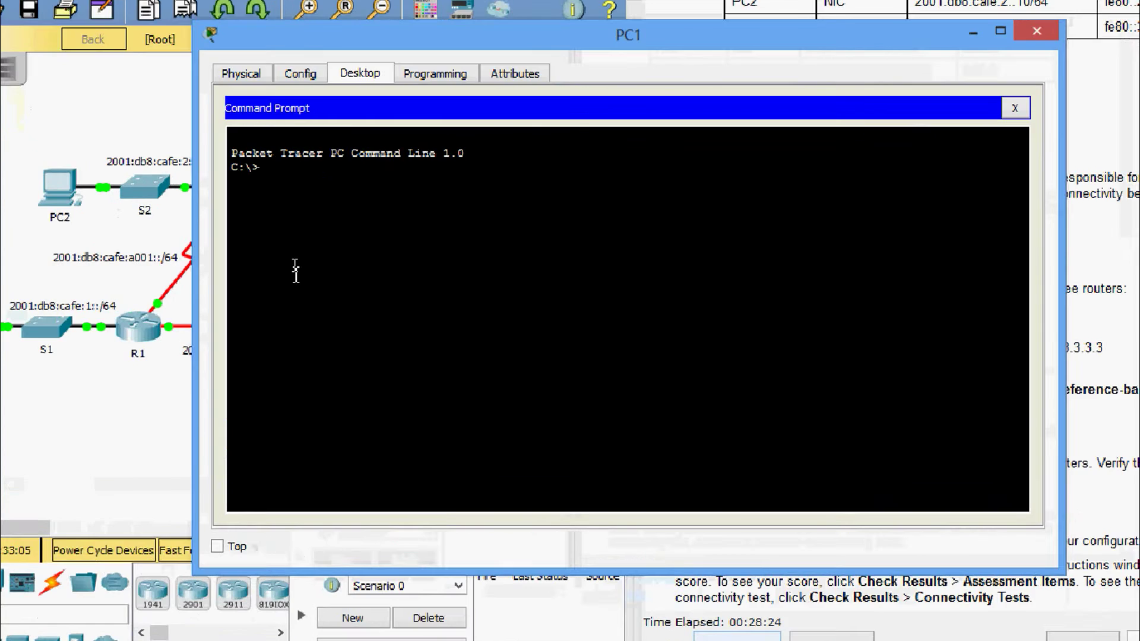
{"action": "type", "text": "ping"}
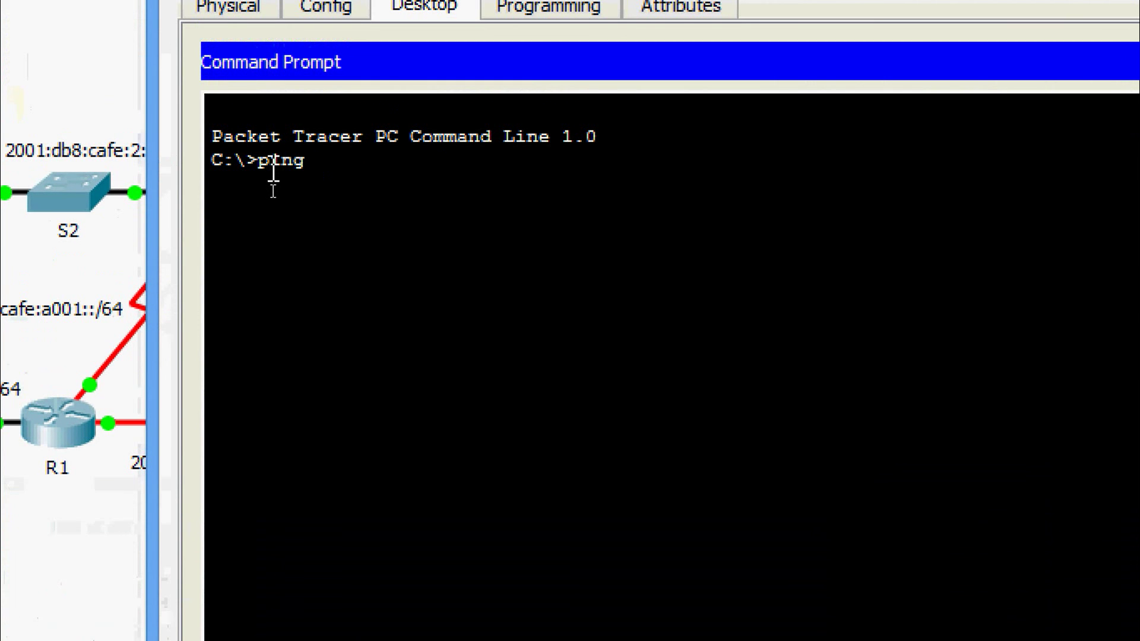
{"action": "right_click", "coordinate": [330, 165]}
{"action": "left_click", "coordinate": [367, 226]}
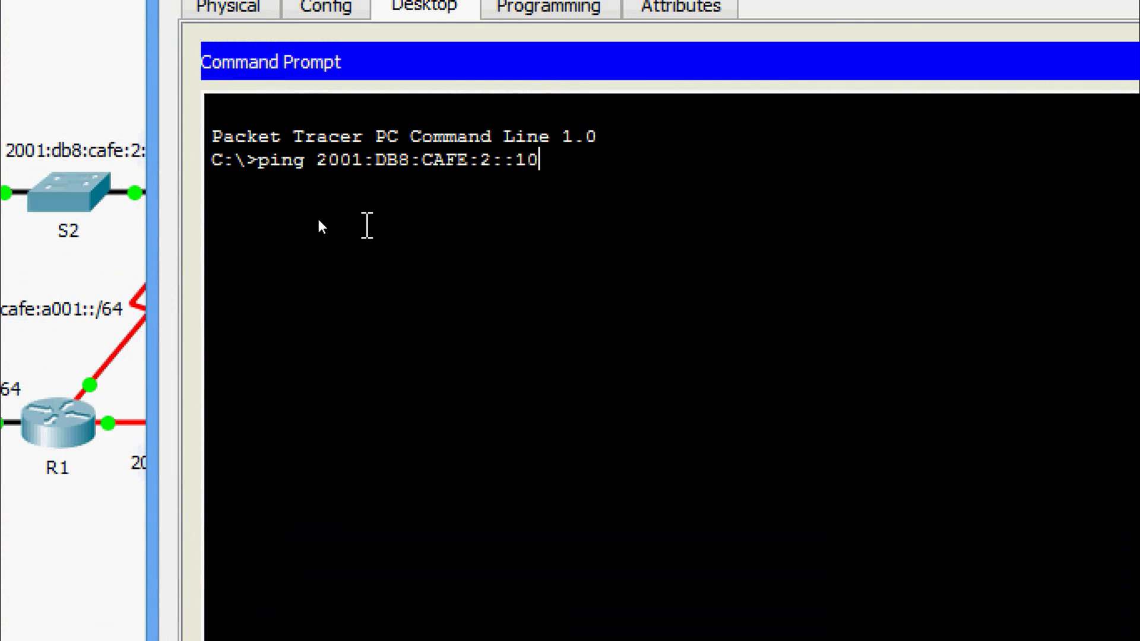
{"action": "key", "text": "Return"}
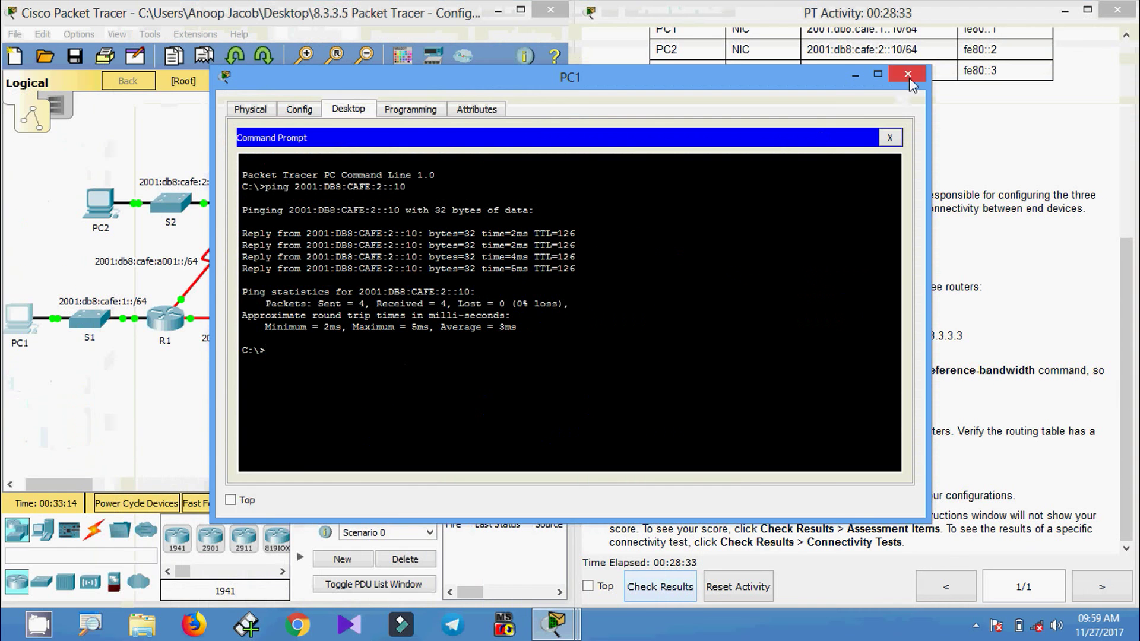
{"action": "left_click", "coordinate": [908, 75]}
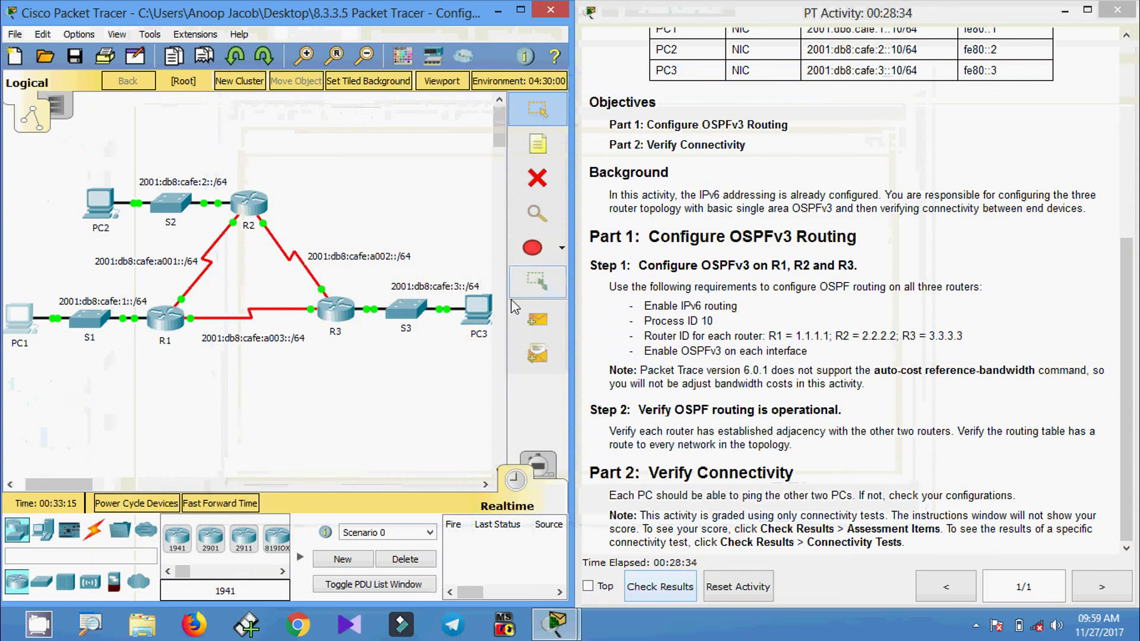
Ping PC2 at 2001:DB8:CAFE:2::10 from PC3's command prompt, using the copied address.
{"action": "left_click", "coordinate": [482, 319]}
{"action": "left_click", "coordinate": [350, 109]}
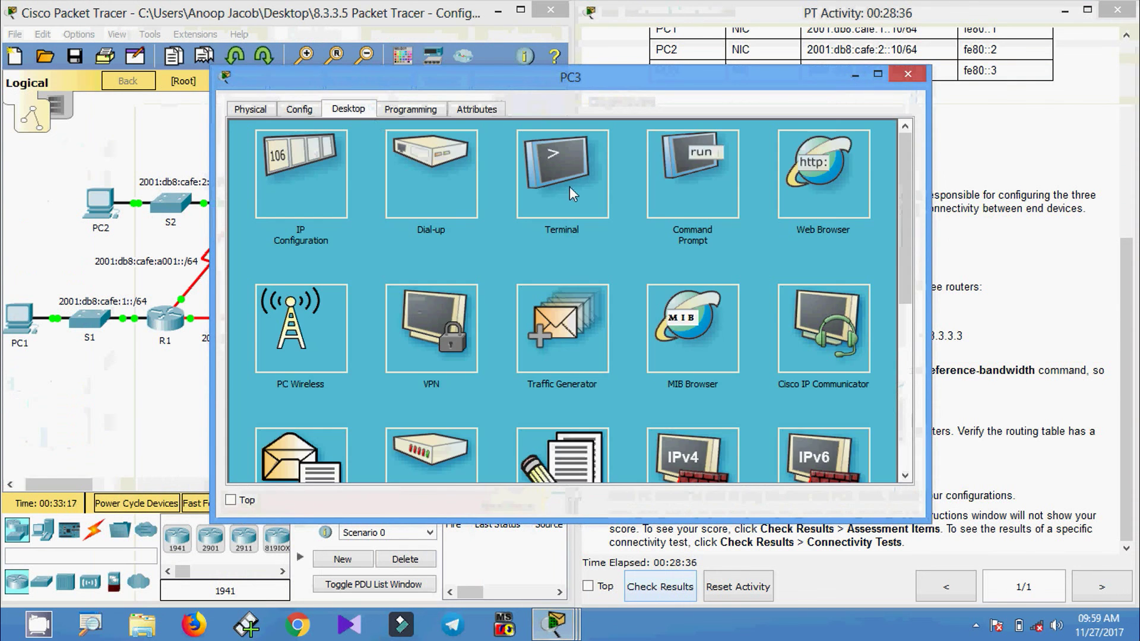
{"action": "left_click", "coordinate": [677, 157]}
{"action": "type", "text": "pi"}
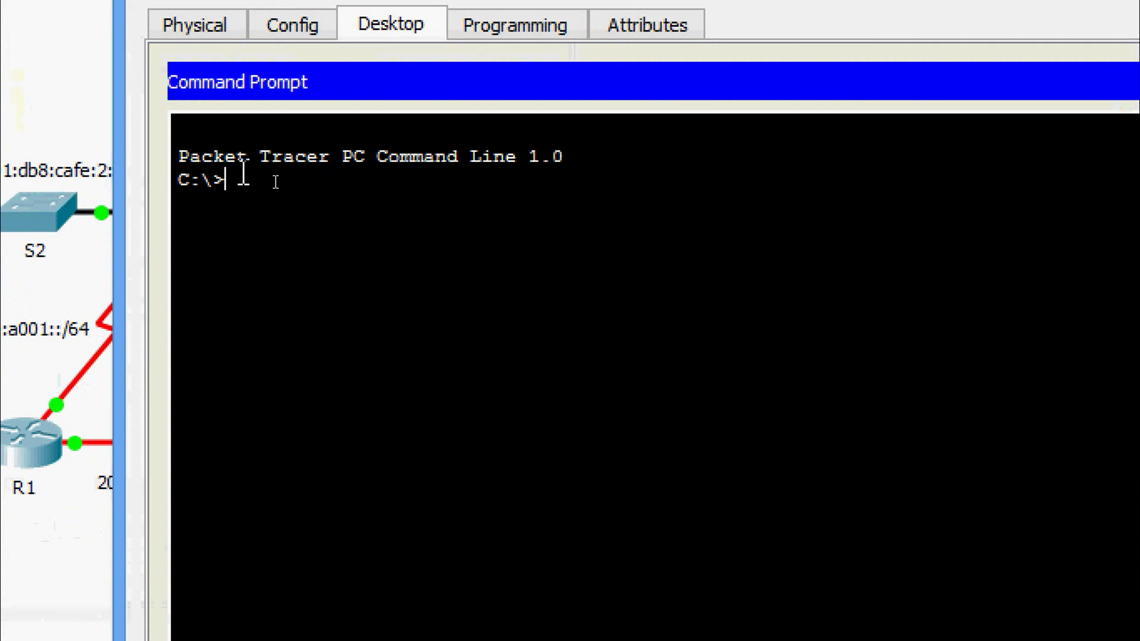
{"action": "type", "text": "ng"}
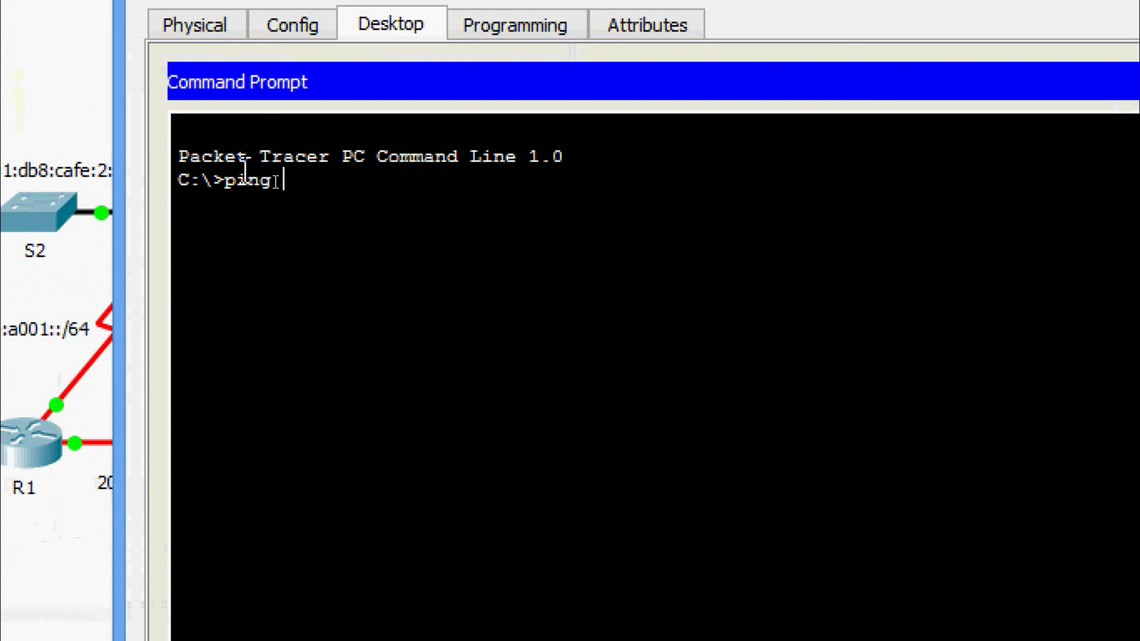
{"action": "right_click", "coordinate": [291, 191]}
{"action": "left_click", "coordinate": [320, 249]}
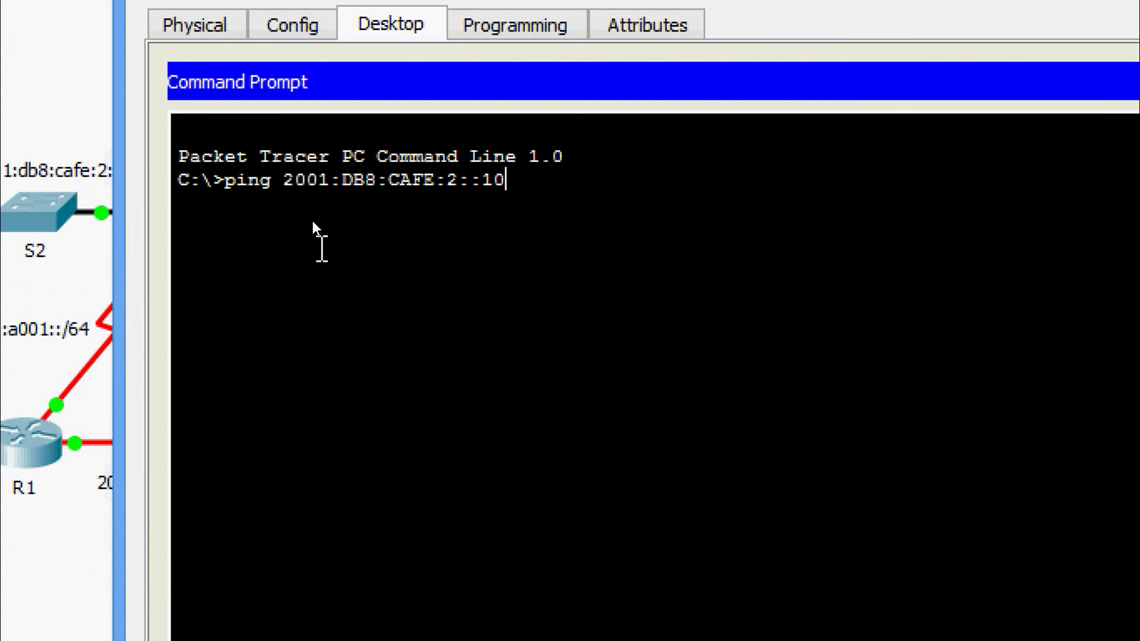
{"action": "key", "text": "Return"}
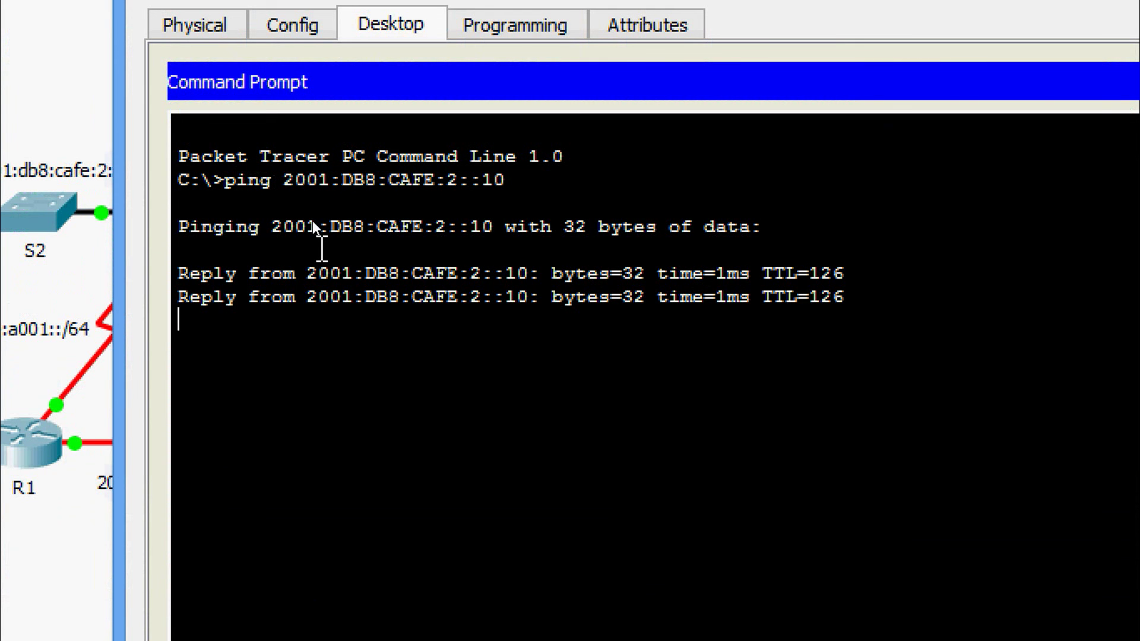